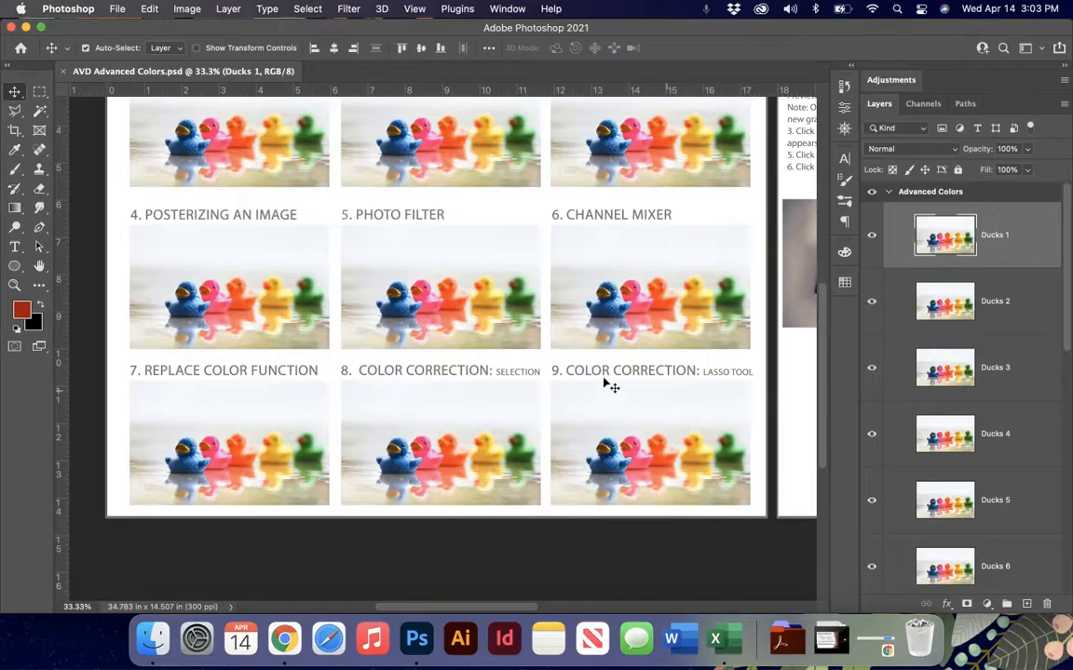
# Select the Ducks 1 image below the "1. Hue/Saturation" heading on the Advanced Colors artboard
pyautogui.scroll(4, 365, 296)
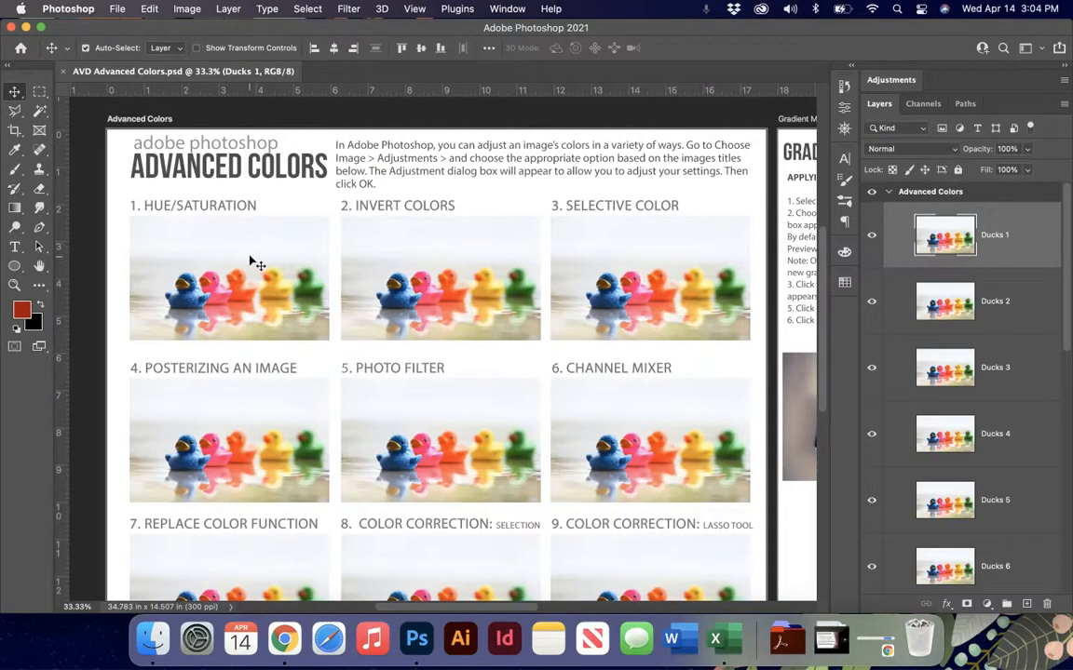
pyautogui.click(435, 261)
pyautogui.click(654, 305)
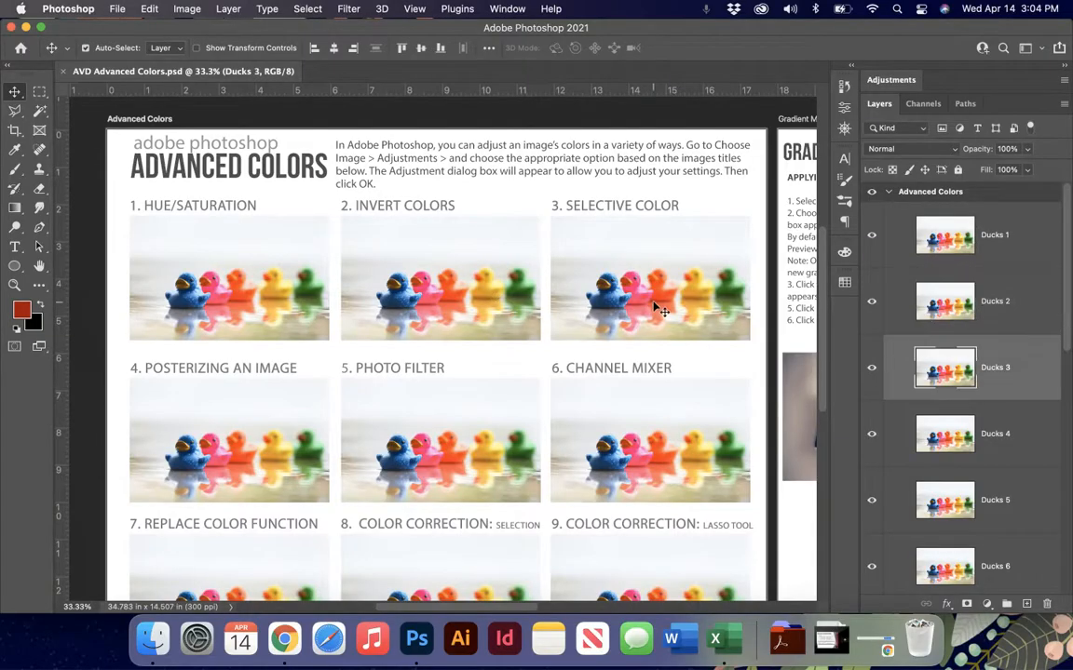
pyautogui.click(301, 294)
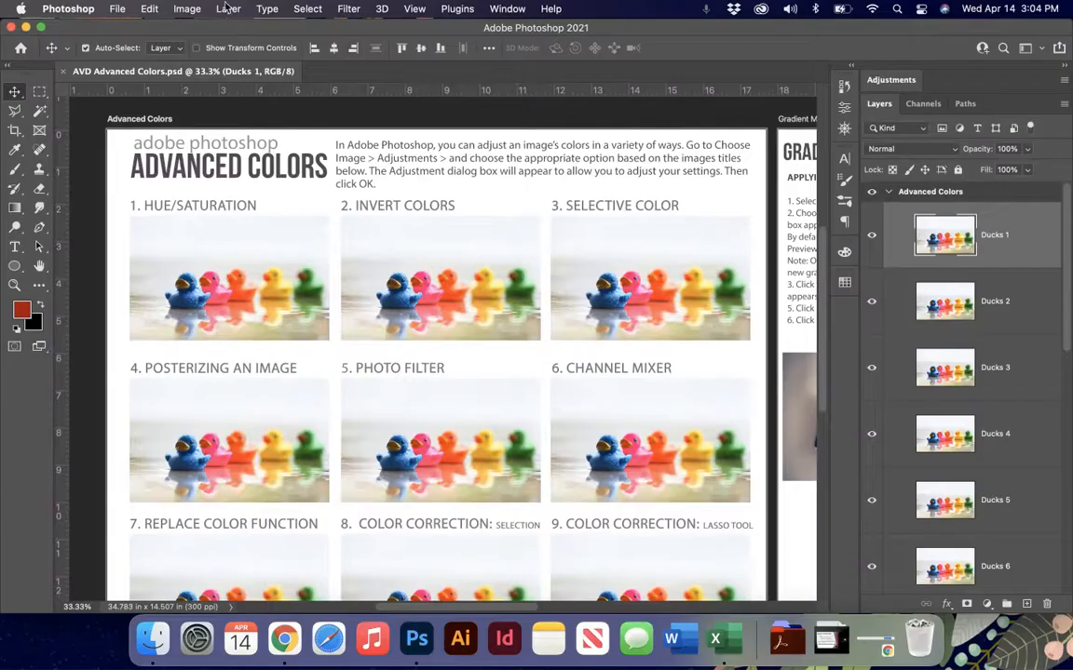
pyautogui.click(187, 8)
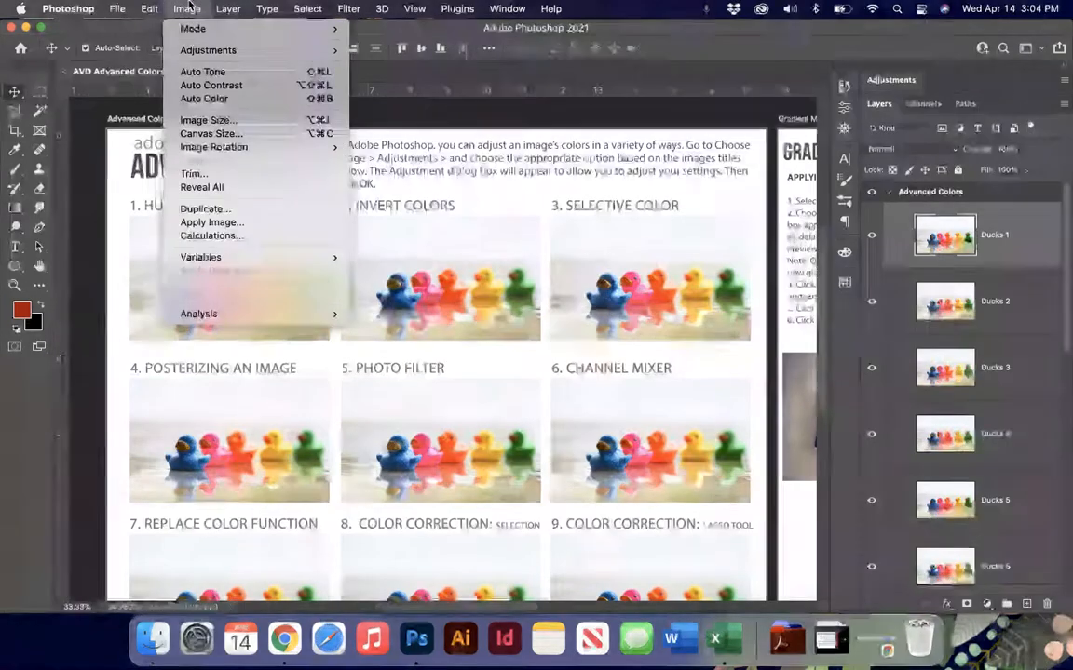
pyautogui.moveTo(207, 53)
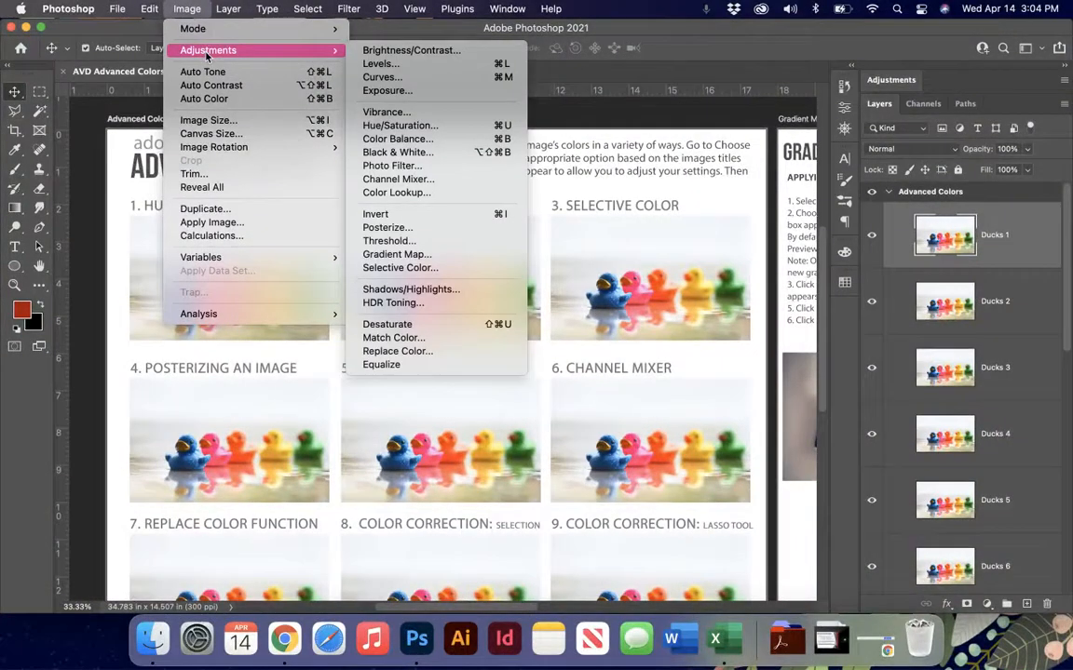
pyautogui.click(337, 124)
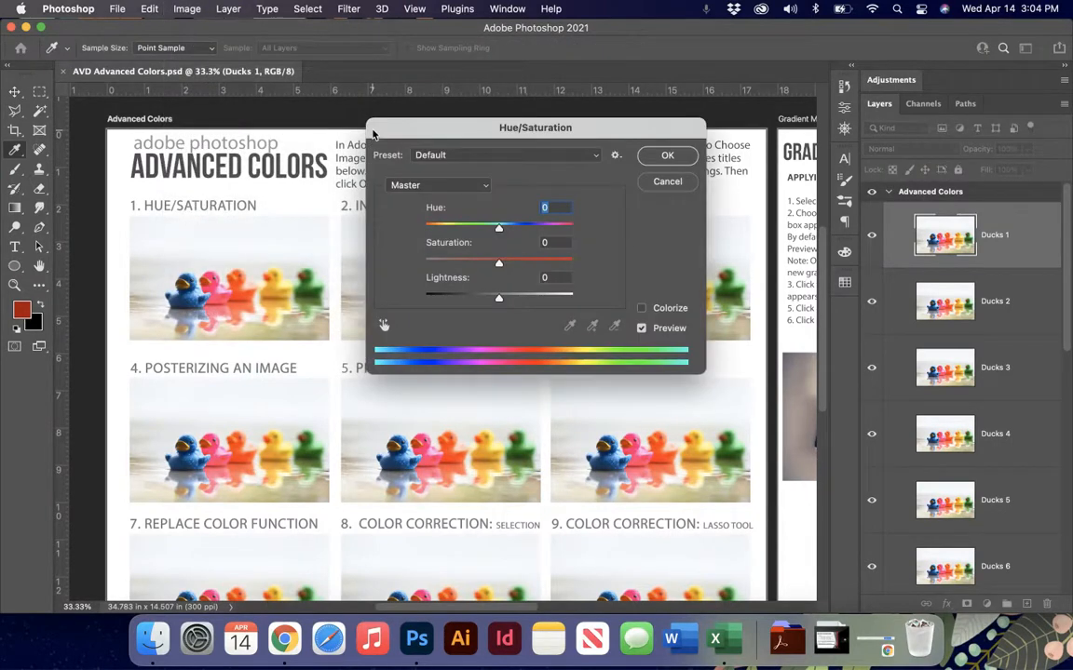
pyautogui.moveTo(493, 139)
pyautogui.mouseDown()
pyautogui.moveTo(507, 157)
pyautogui.moveTo(480, 156)
pyautogui.mouseUp()
pyautogui.moveTo(485, 244); pyautogui.dragTo(513, 250)
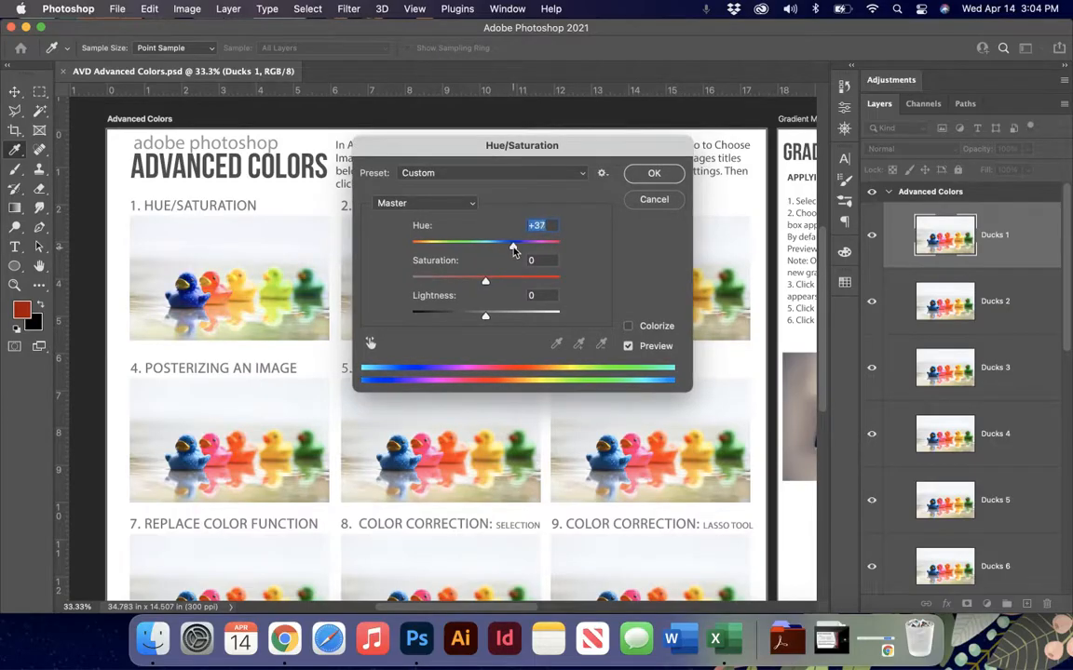
pyautogui.press('super+plus')
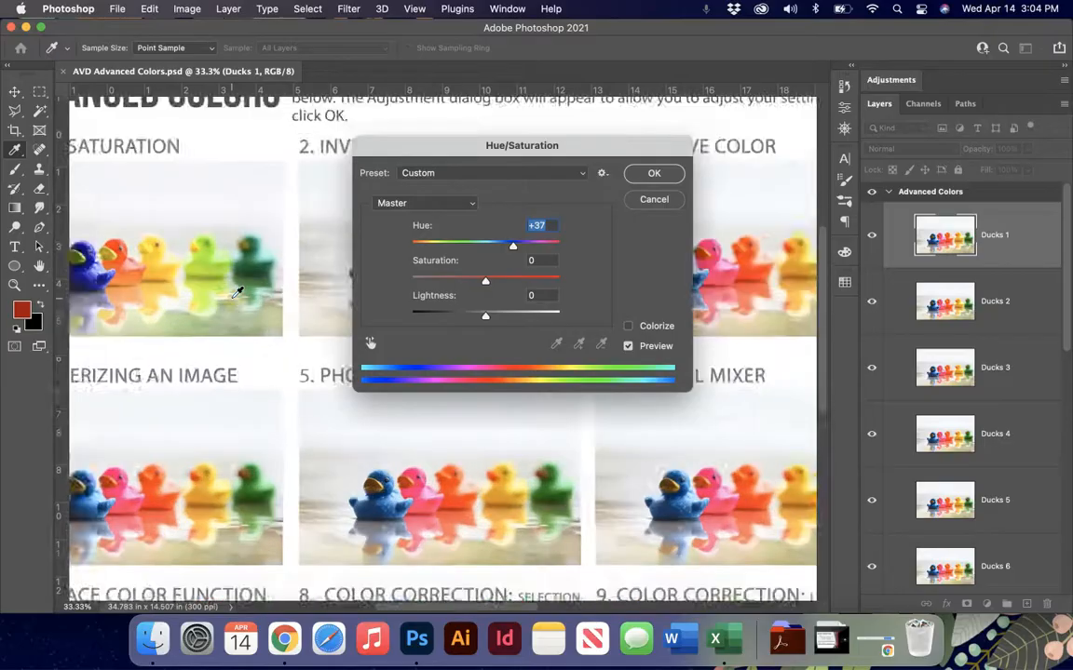
pyautogui.scroll(1, 237, 291)
pyautogui.hscroll(-6, 238, 291)
pyautogui.hscroll(5, 238, 292)
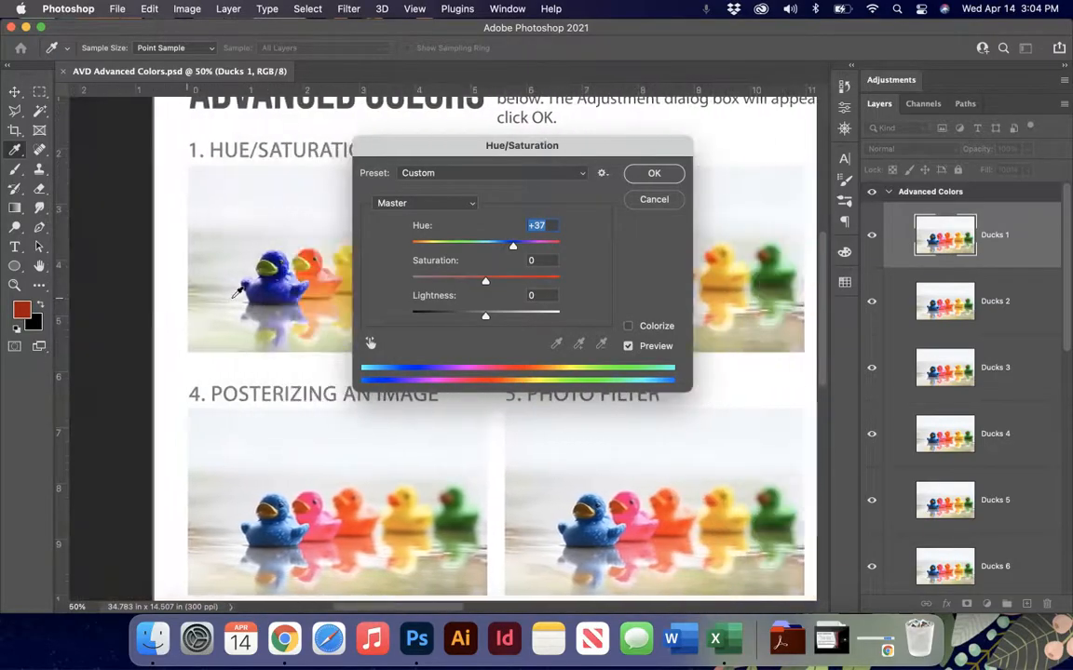
pyautogui.hscroll(1, 238, 292)
pyautogui.moveTo(477, 156); pyautogui.dragTo(537, 149)
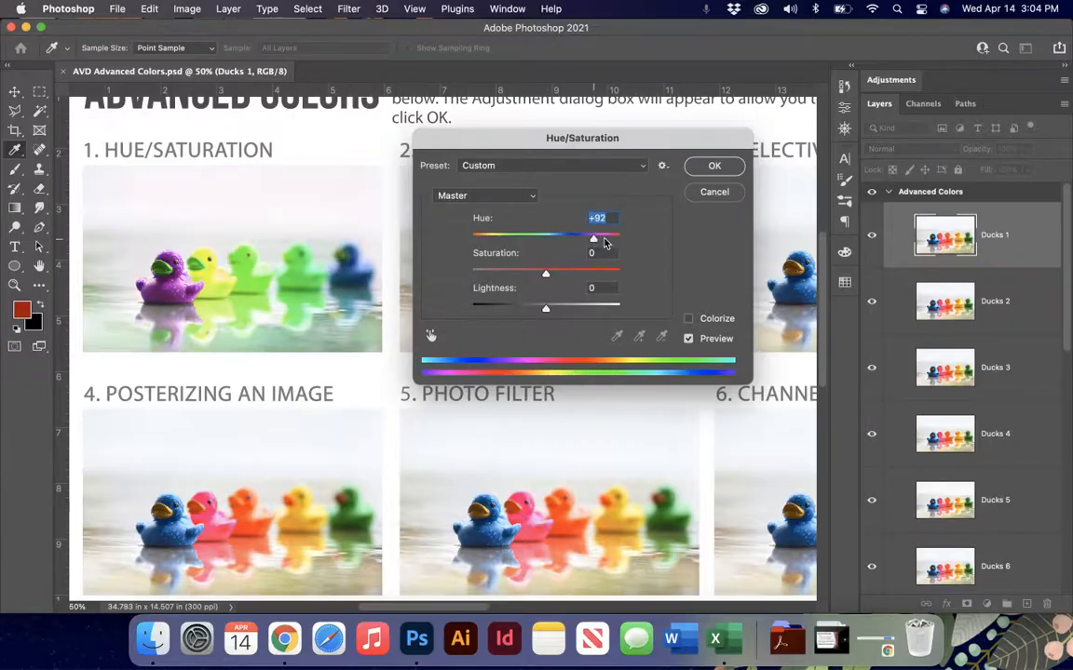
pyautogui.moveTo(573, 238); pyautogui.dragTo(545, 241)
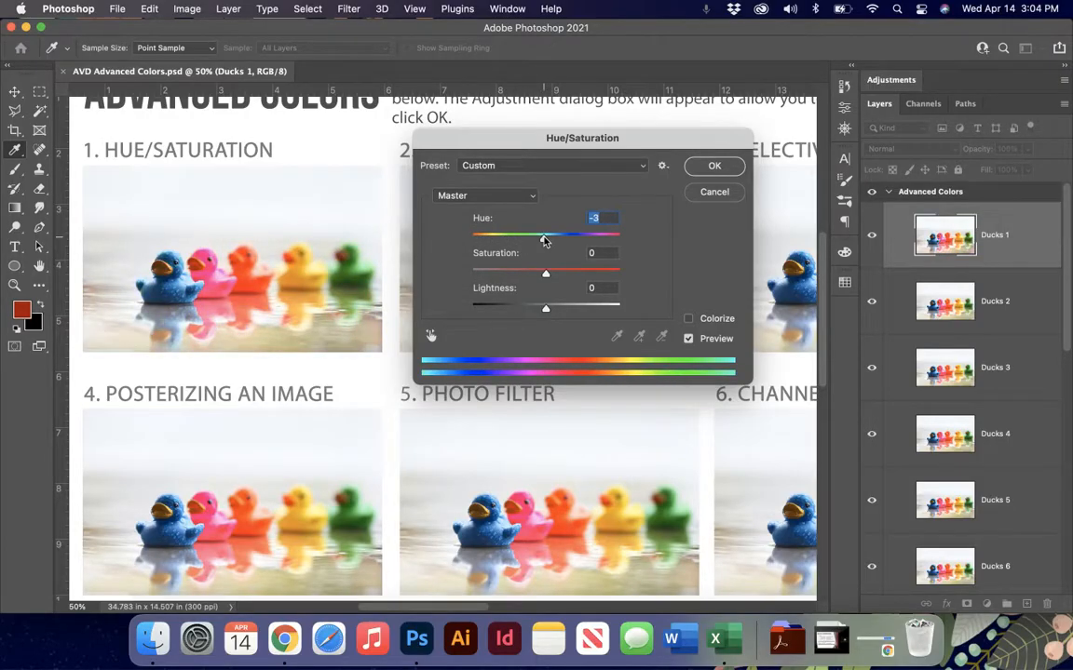
pyautogui.click(724, 203)
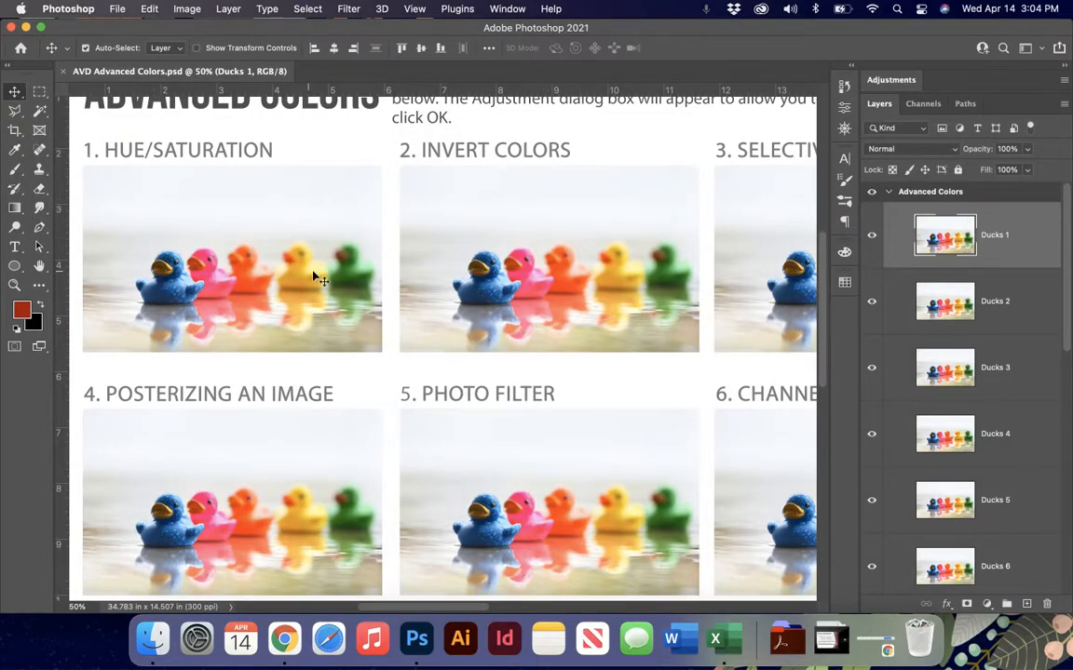
# Start a direct Hue/Saturation adjustment on Ducks 1 and shift the hue to -34
pyautogui.click(187, 8)
pyautogui.moveTo(214, 50)
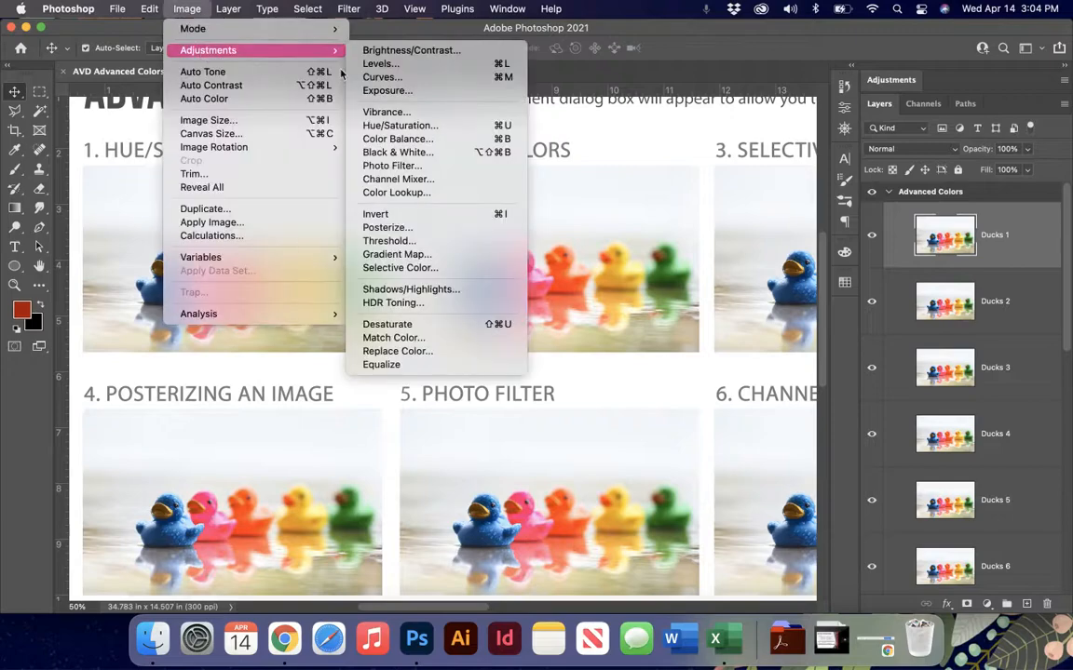
pyautogui.click(399, 124)
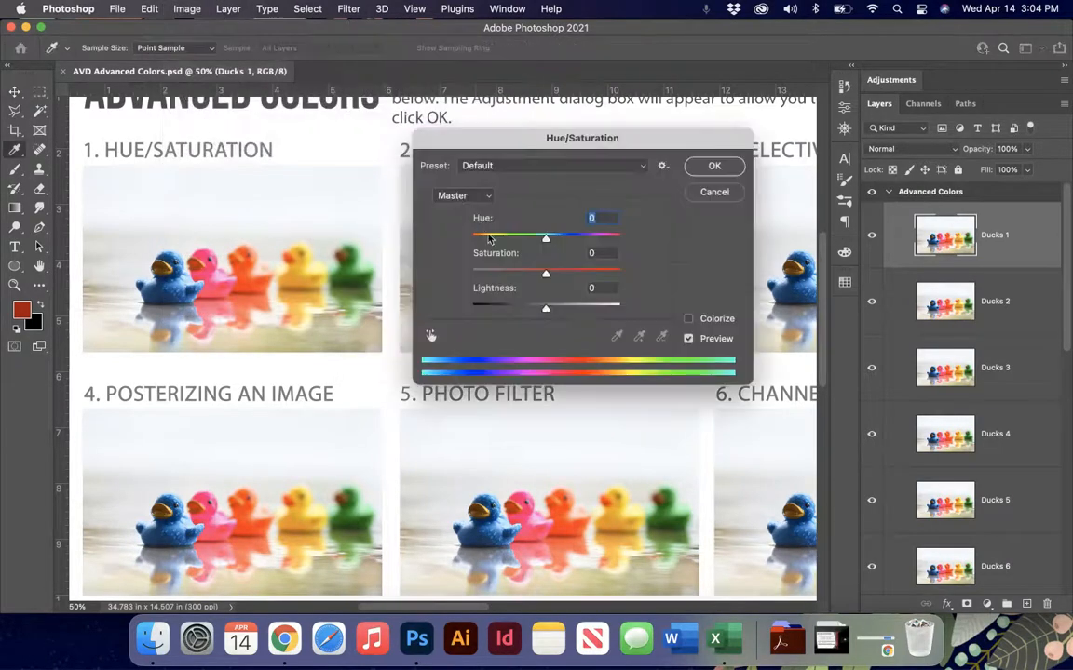
pyautogui.click(613, 239)
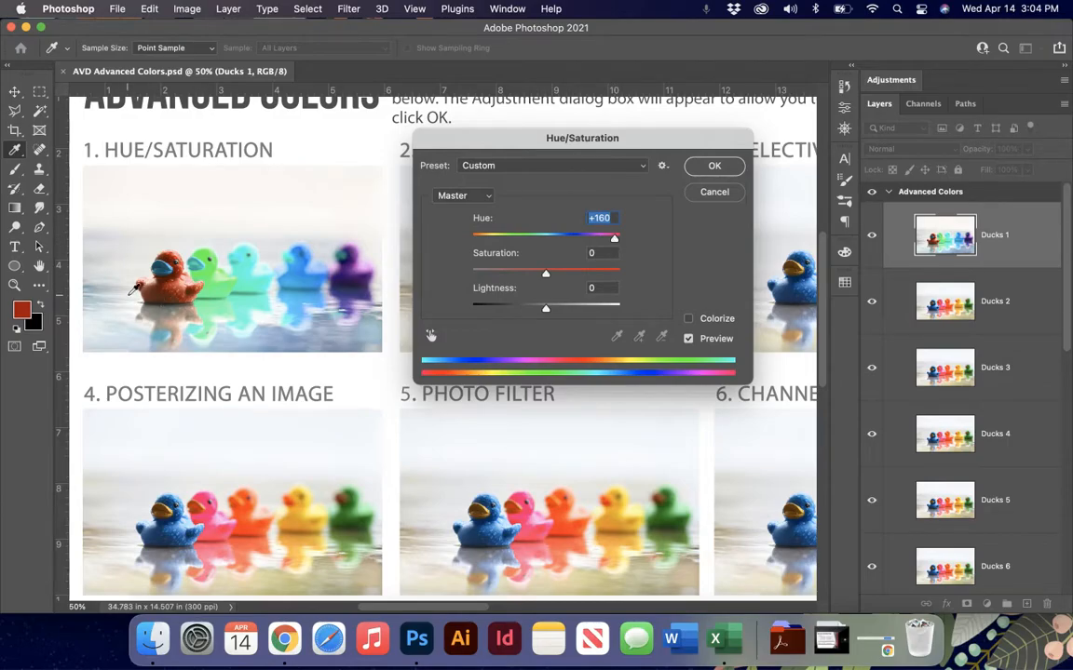
pyautogui.click(574, 238)
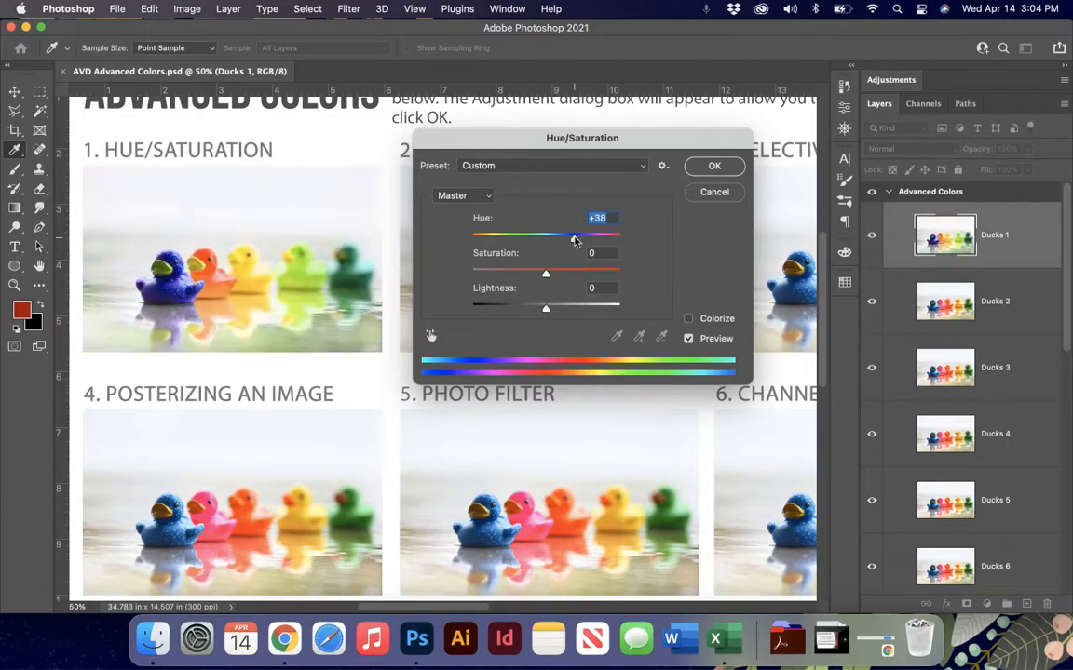
pyautogui.click(520, 238)
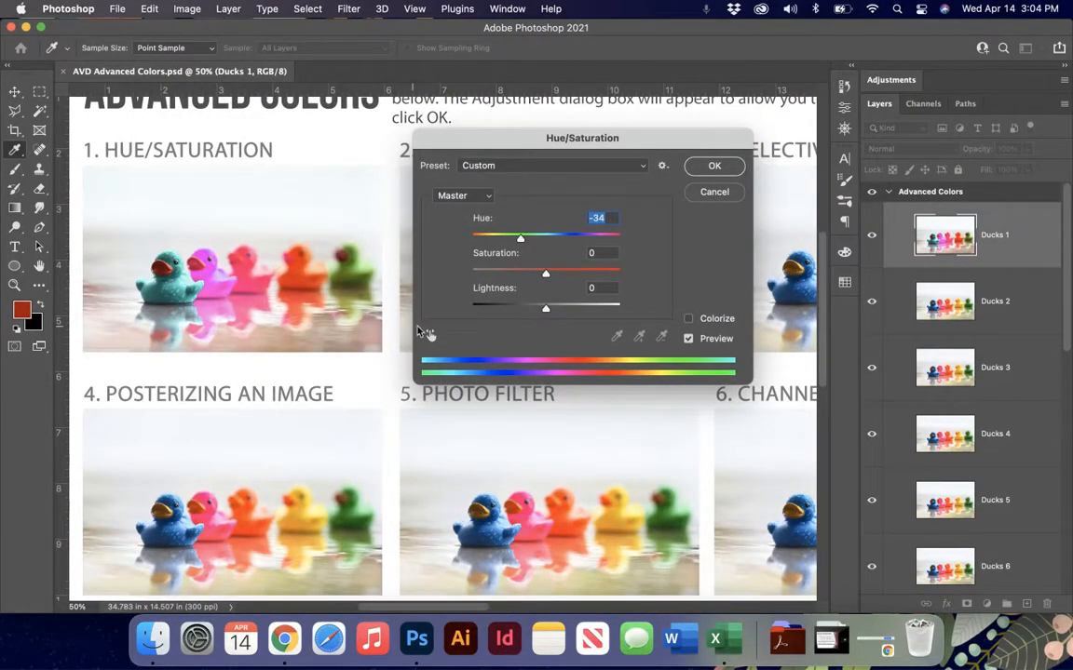
# Try stronger and weaker saturation on Ducks 1, ending with saturation at +29
pyautogui.click(564, 273)
pyautogui.click(584, 273)
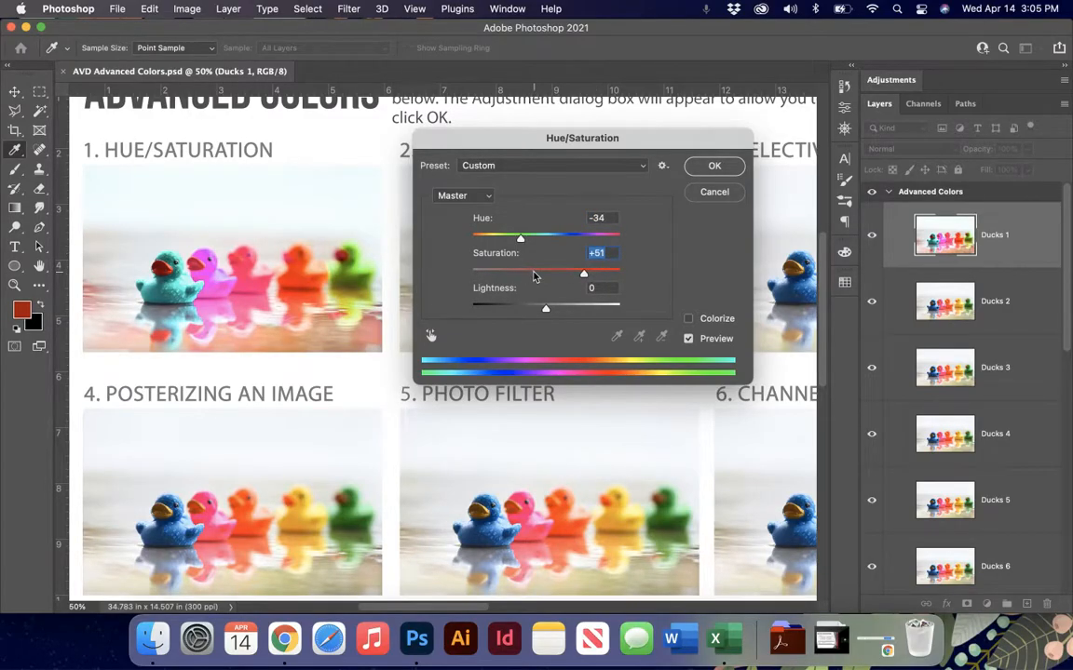
pyautogui.click(509, 272)
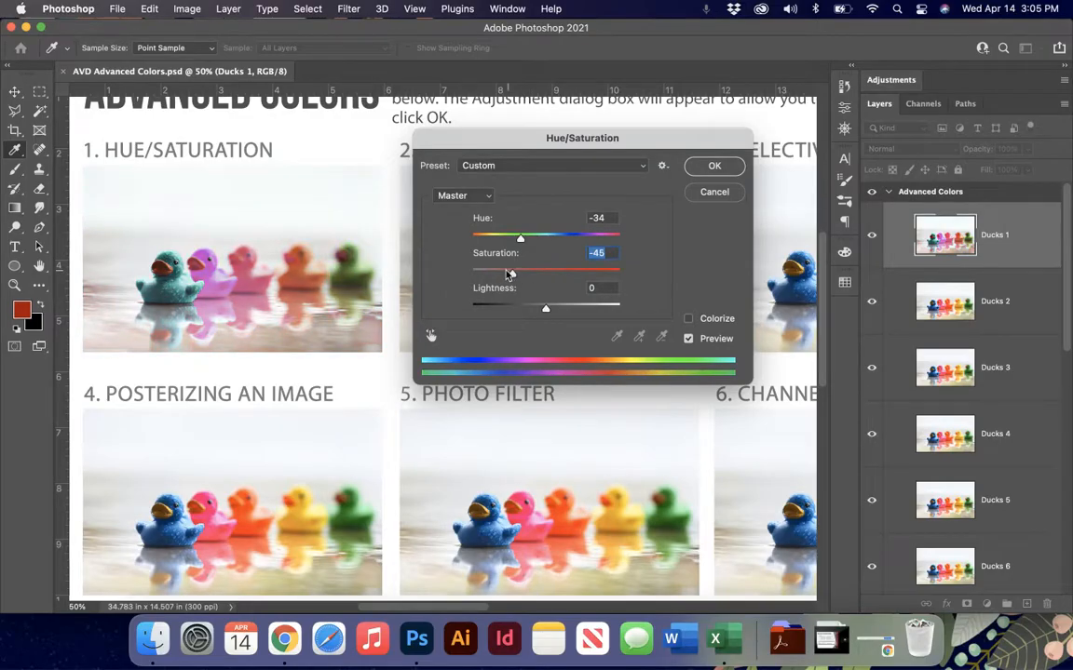
pyautogui.click(539, 274)
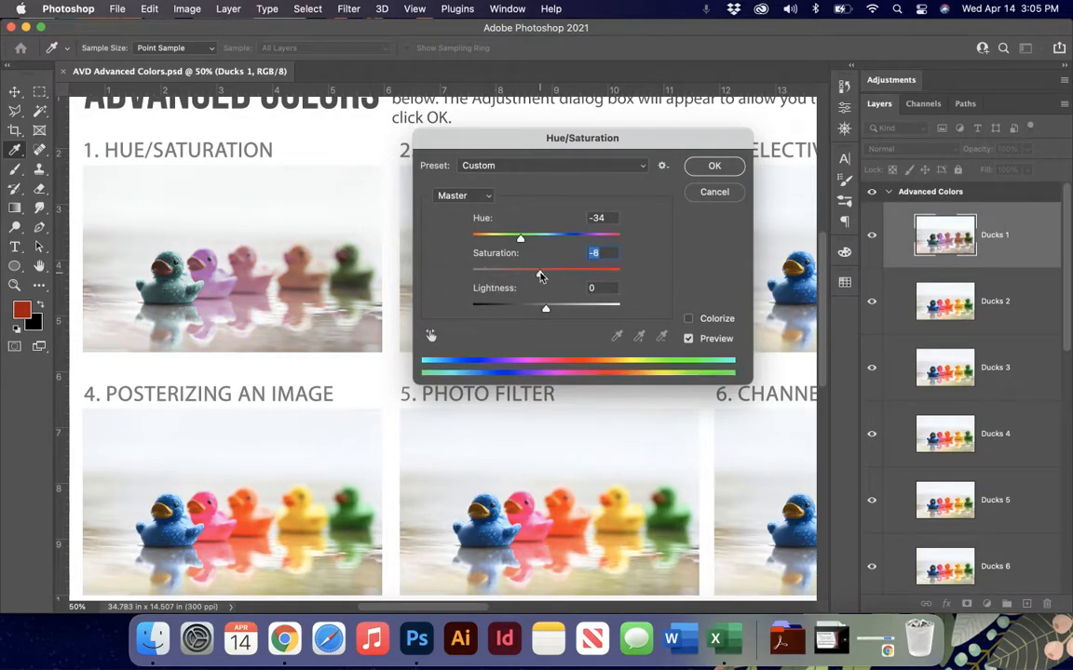
pyautogui.click(567, 272)
# Test lighter and darker values on Ducks 1, set the lightness to 0, and apply the Hue/Saturation adjustment
pyautogui.click(574, 307)
pyautogui.click(519, 309)
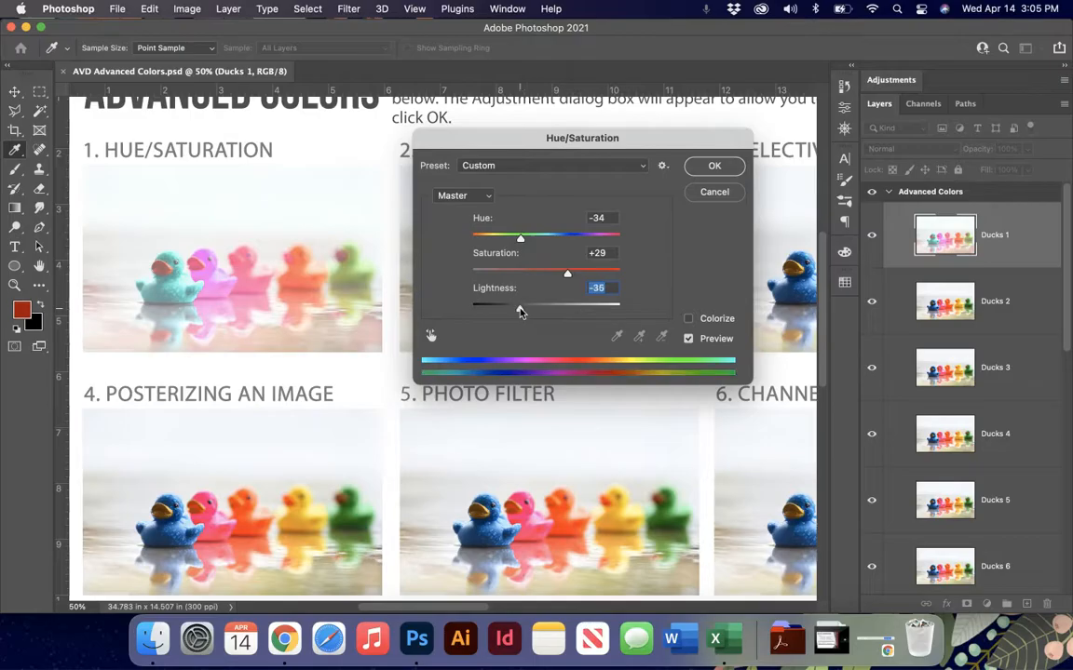
pyautogui.click(500, 309)
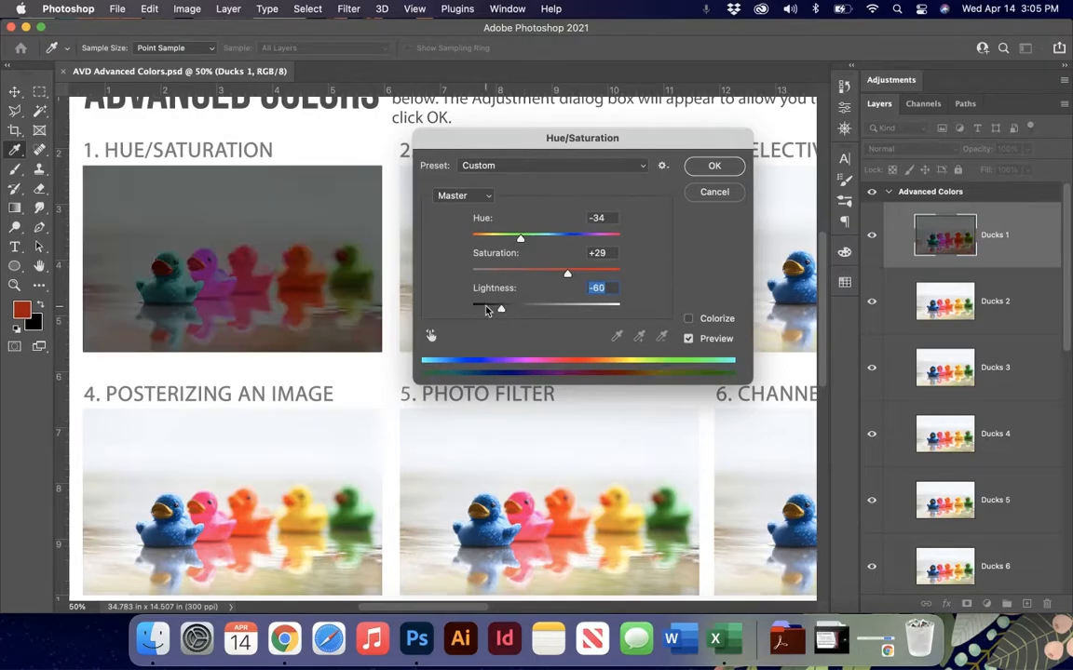
pyautogui.click(569, 307)
pyautogui.click(556, 308)
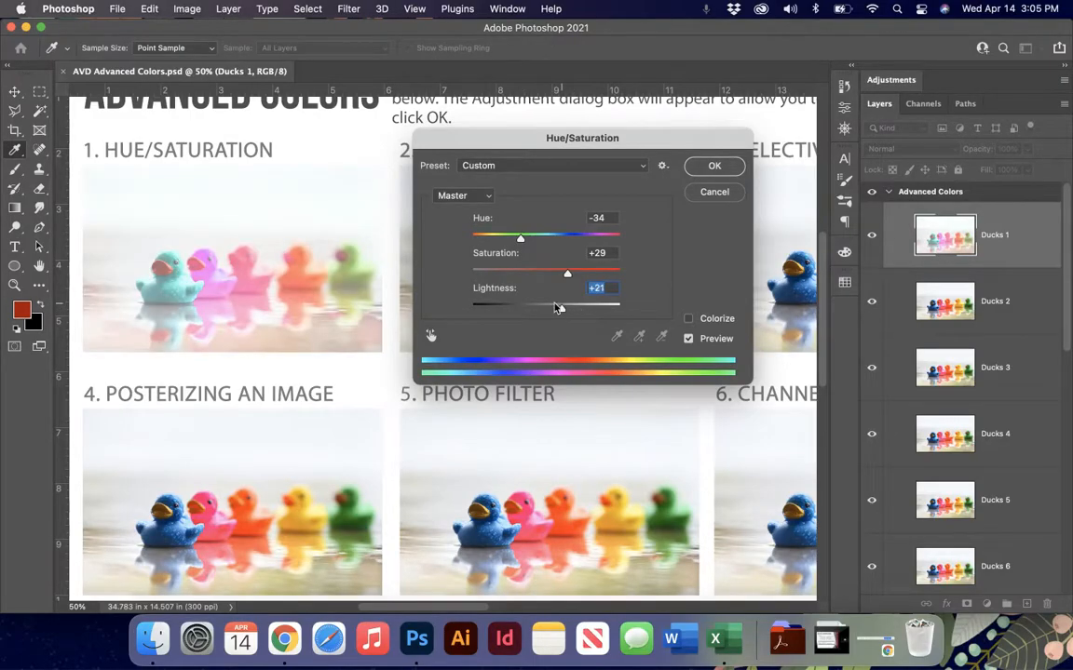
pyautogui.moveTo(556, 308); pyautogui.dragTo(543, 310)
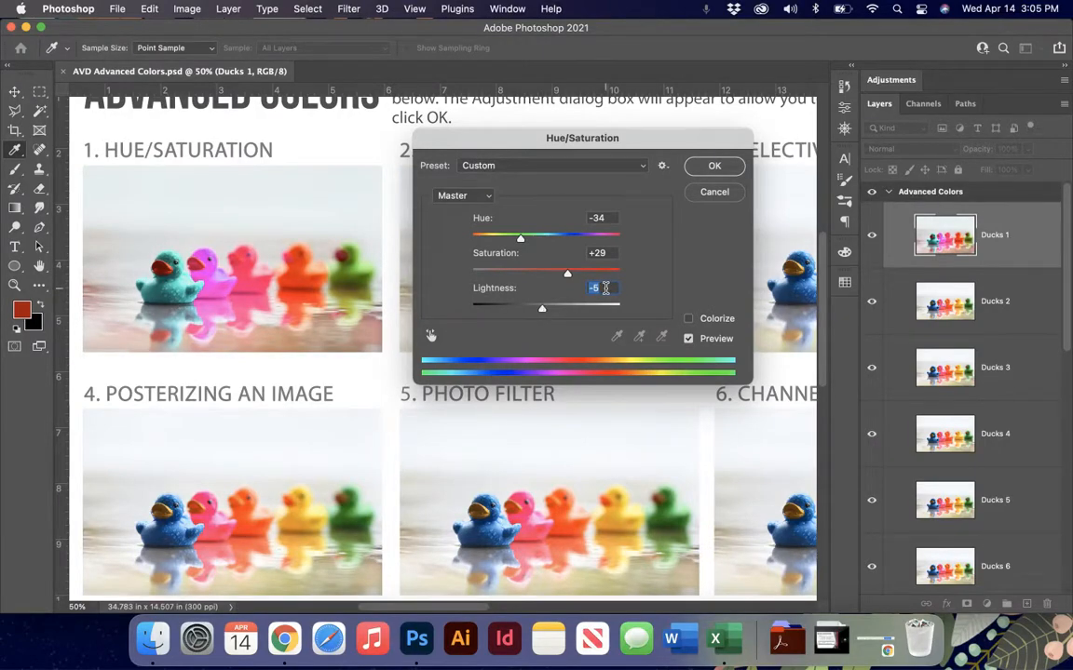
pyautogui.write('0')
pyautogui.press('Tab')
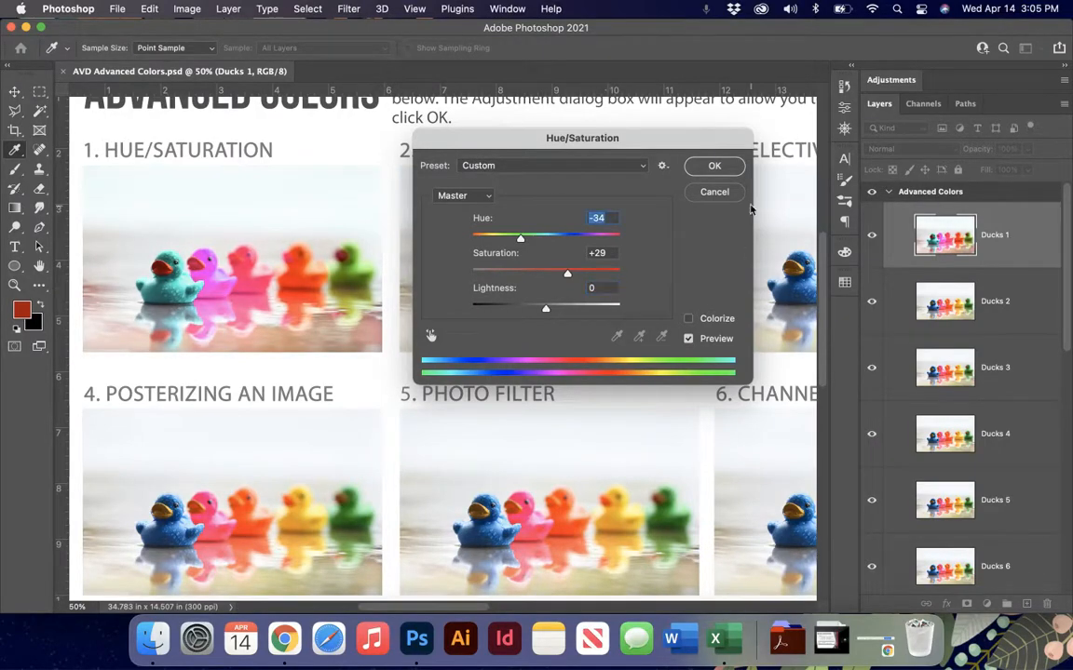
pyautogui.moveTo(522, 236)
pyautogui.mouseDown()
pyautogui.moveTo(541, 241)
pyautogui.moveTo(506, 240)
pyautogui.moveTo(521, 241)
pyautogui.mouseUp()
pyautogui.click(708, 167)
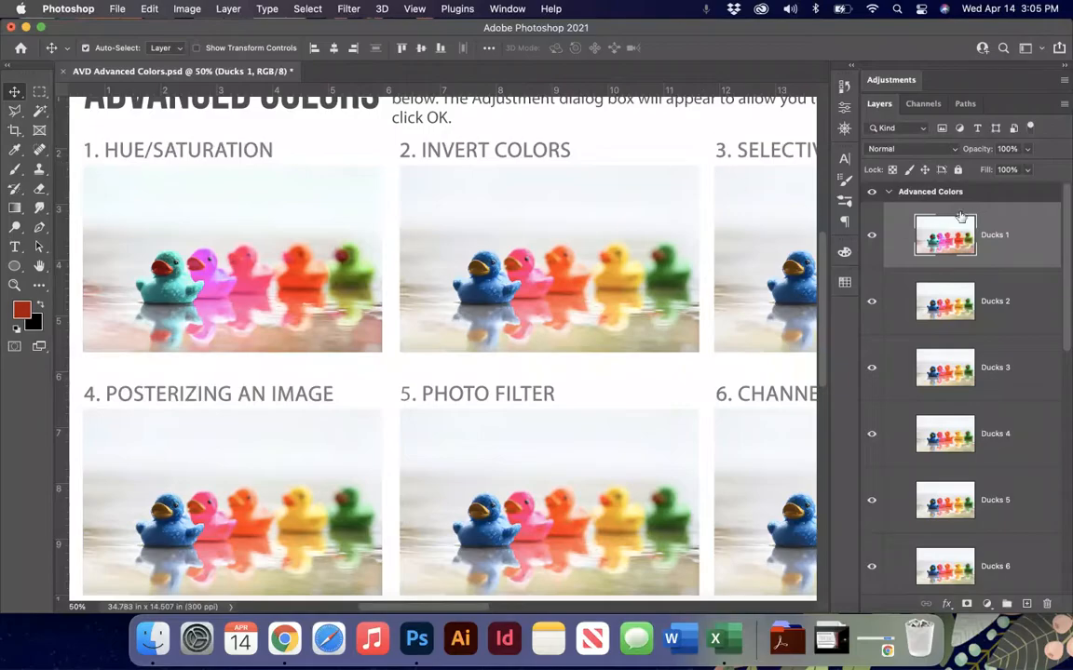
# Try a Hue/Saturation adjustment layer above Ducks 1, and undo both that layer and the direct adjustment applied to the image
pyautogui.click(891, 80)
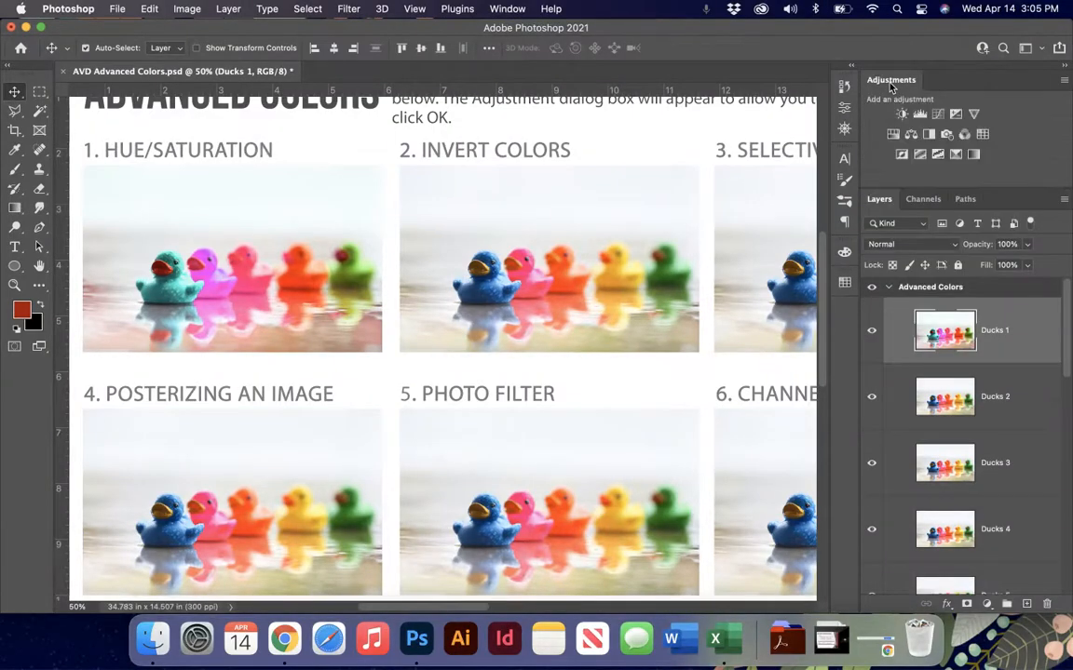
pyautogui.click(894, 135)
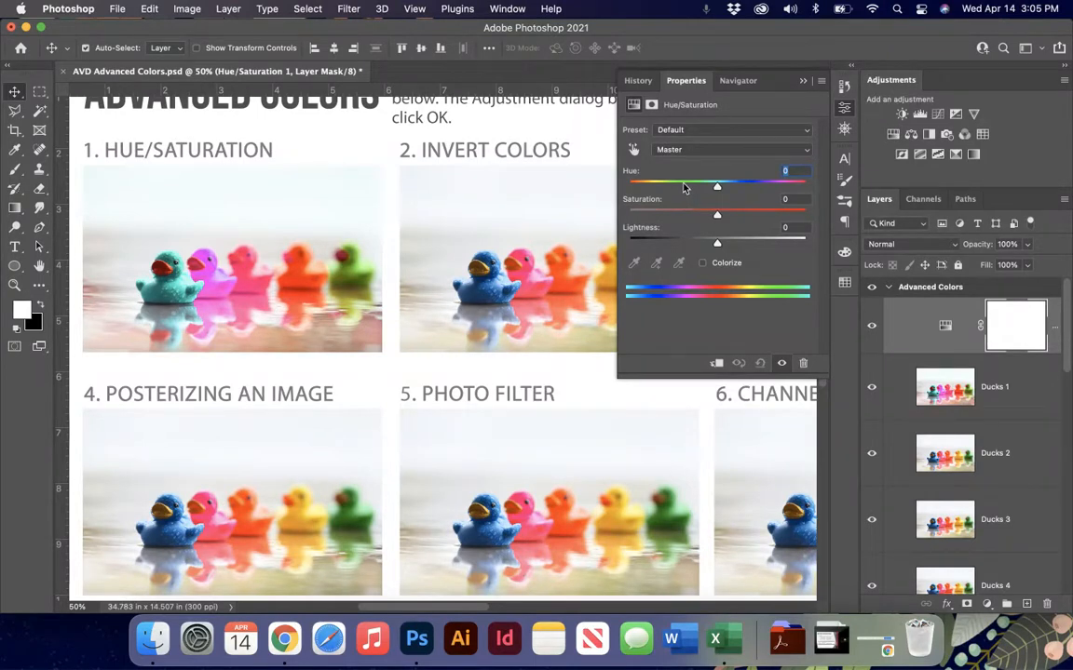
pyautogui.press('super+z')
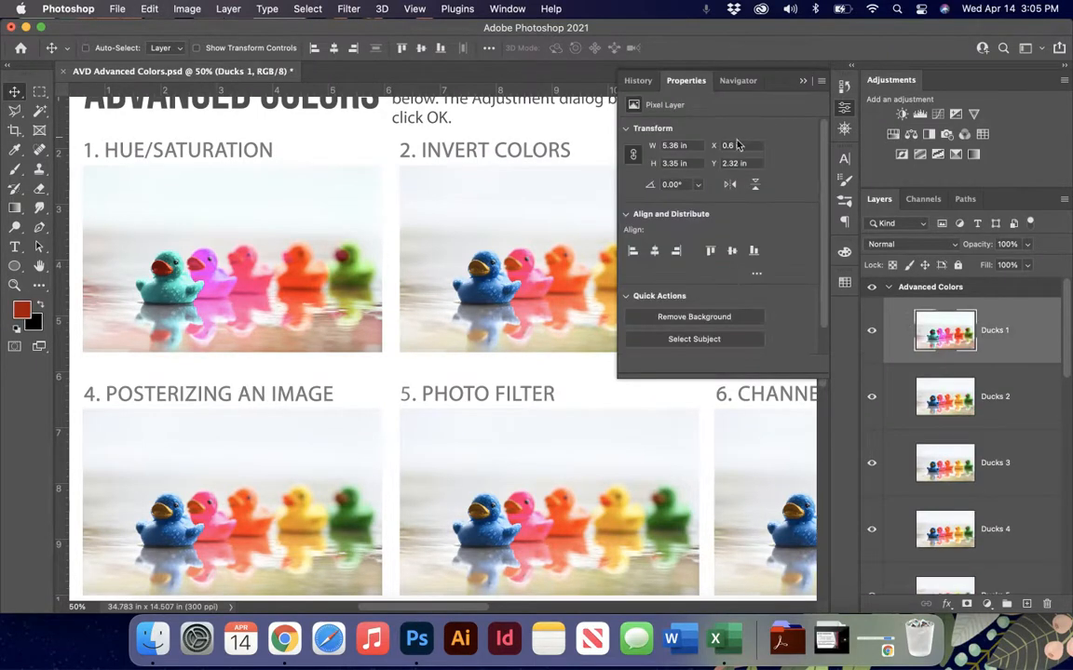
pyautogui.keyDown('super'); pyautogui.click(309, 400); pyautogui.keyUp('super')
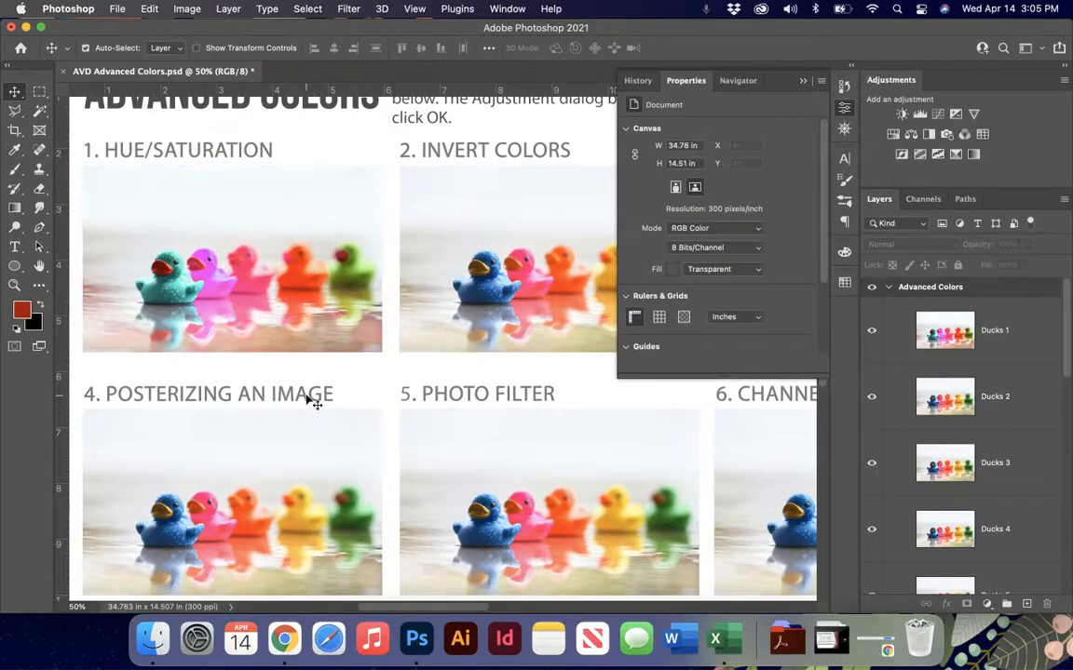
pyautogui.press('super+z')
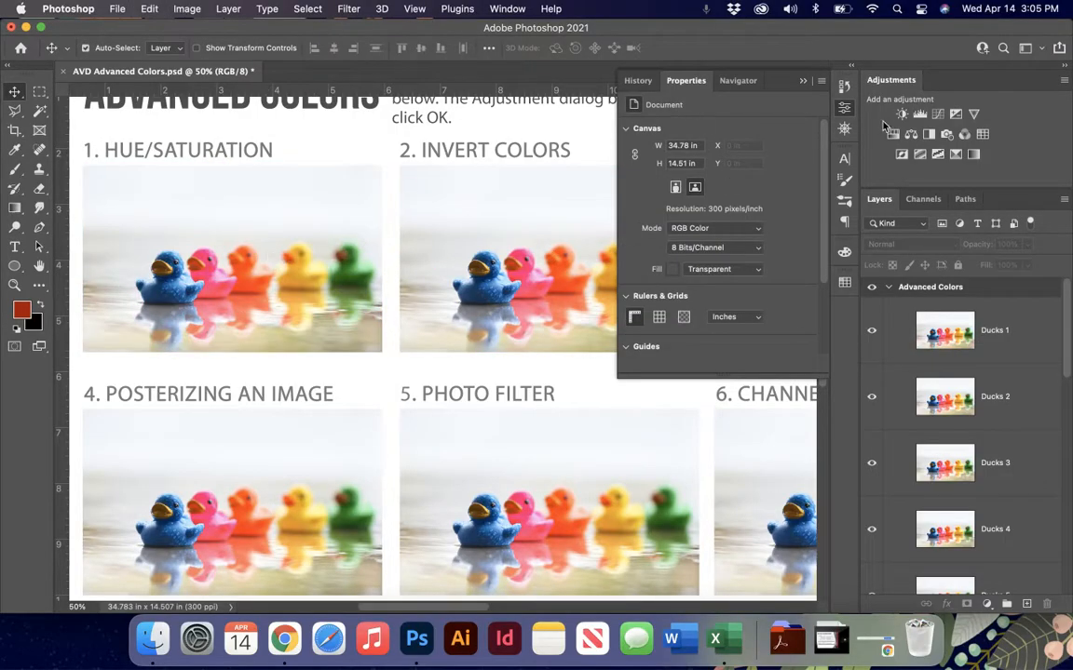
# Add a Hue/Saturation adjustment layer above Ducks 1 and set its hue to -52
pyautogui.click(893, 135)
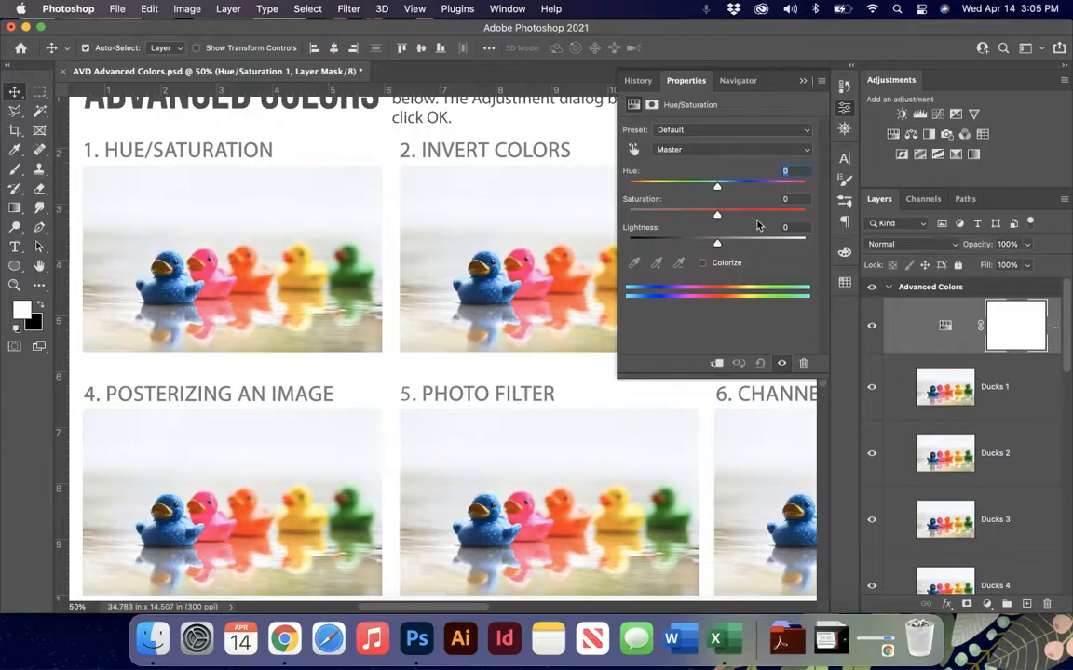
pyautogui.click(676, 186)
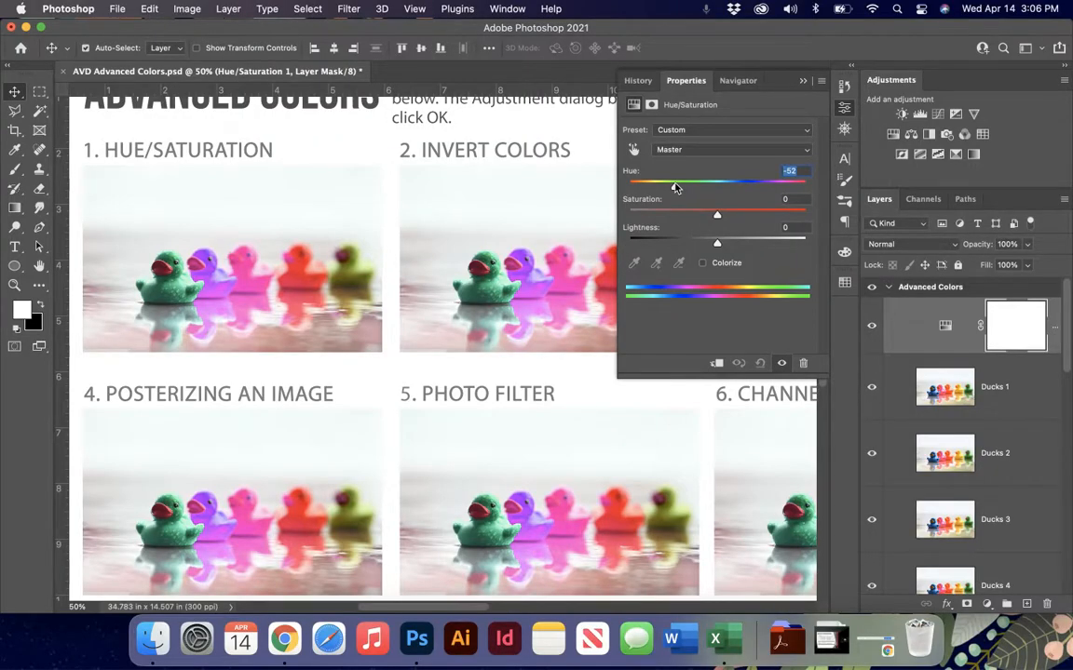
# Merge the Hue/Saturation adjustment layer with Ducks 1 so that only this image is recoloured
pyautogui.click(935, 373)
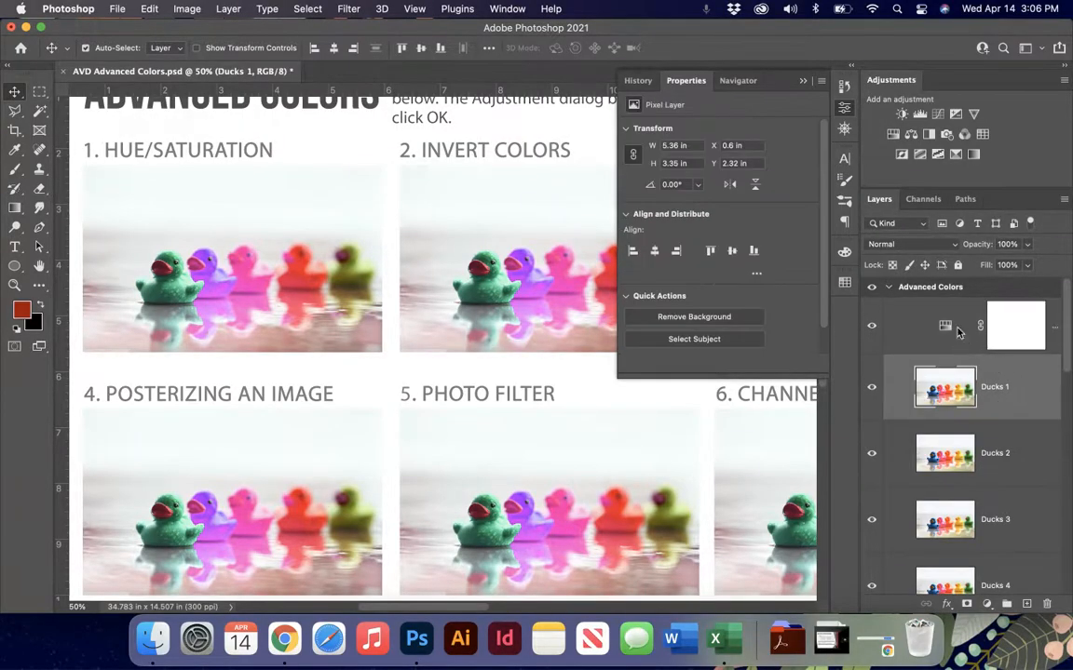
pyautogui.click(957, 332)
pyautogui.keyDown('shift'); pyautogui.click(1014, 395); pyautogui.keyUp('shift')
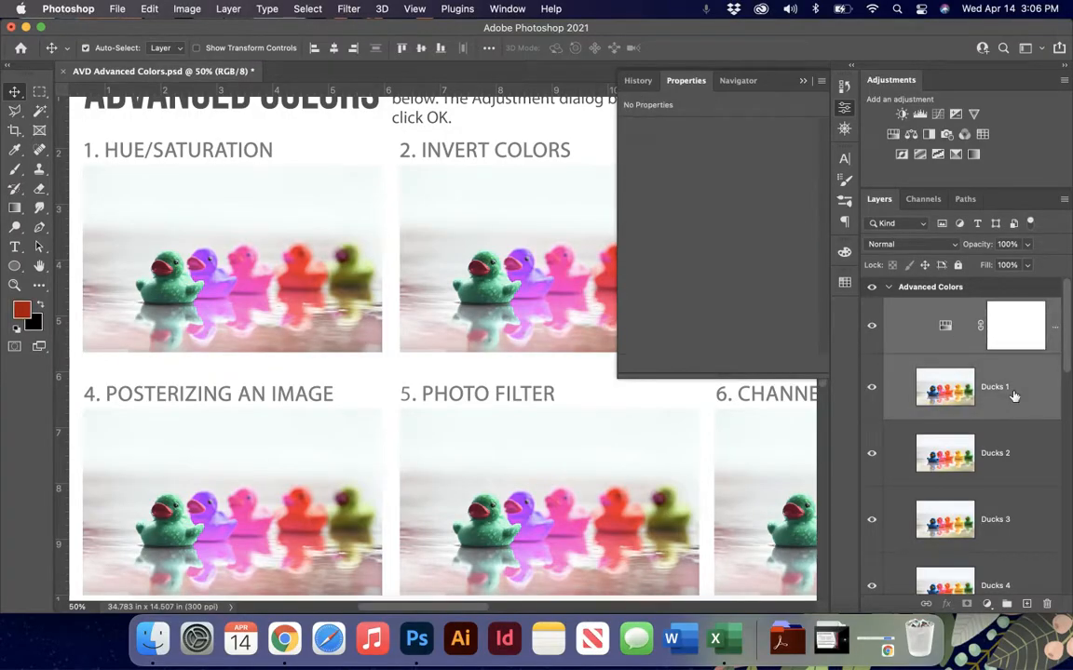
pyautogui.rightClick(1014, 396)
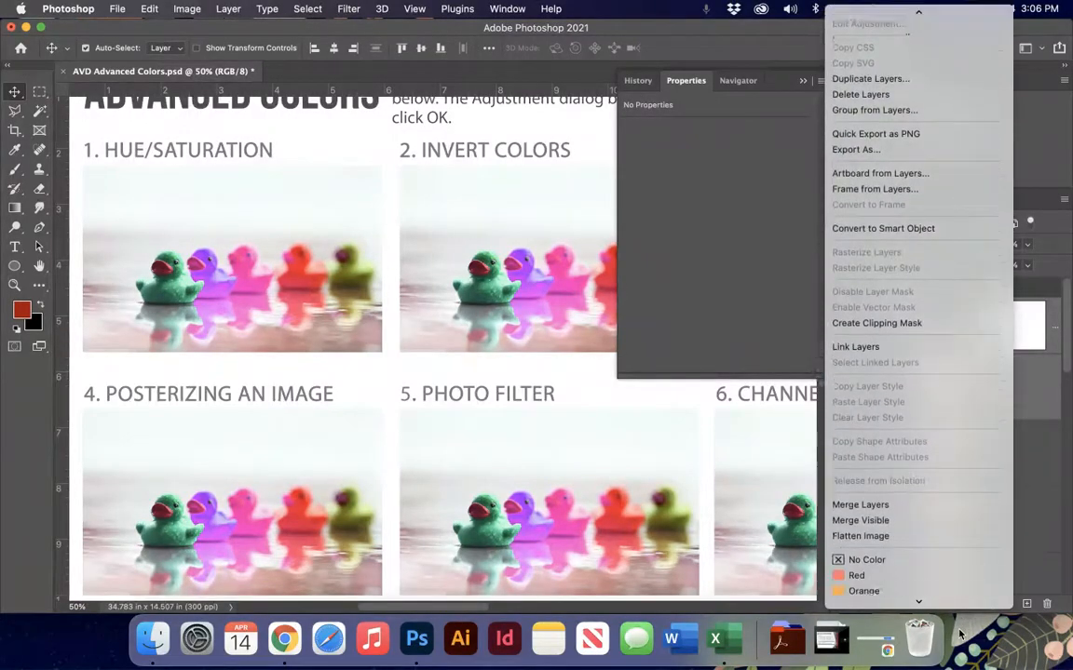
pyautogui.click(896, 412)
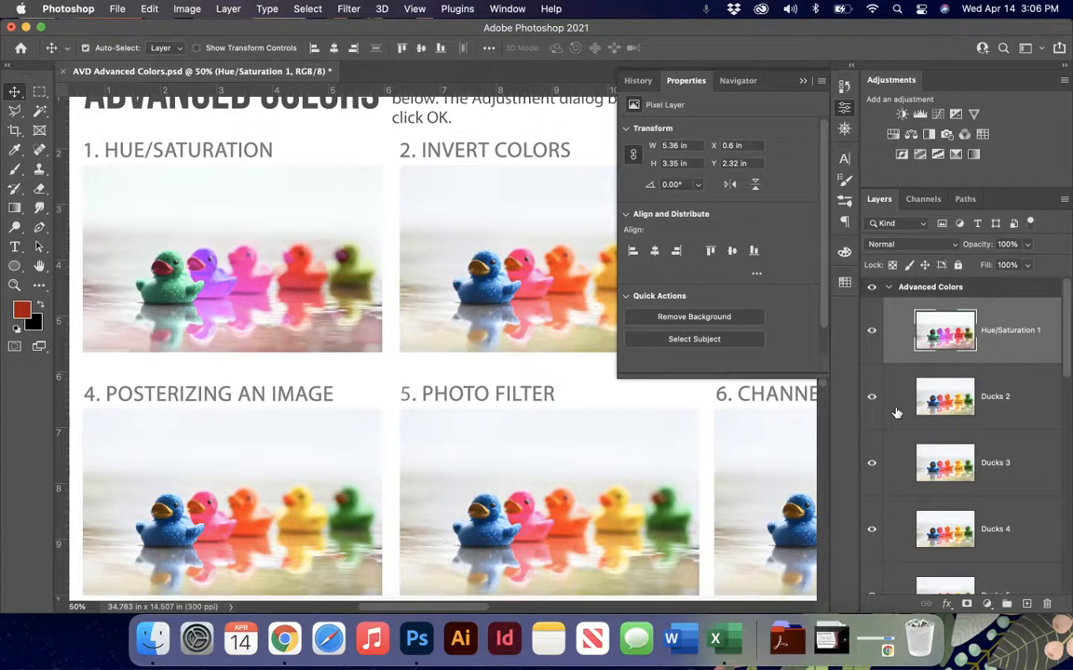
# Invert the colors of the Ducks 2 image
pyautogui.click(931, 396)
pyautogui.hscroll(3, 485, 284)
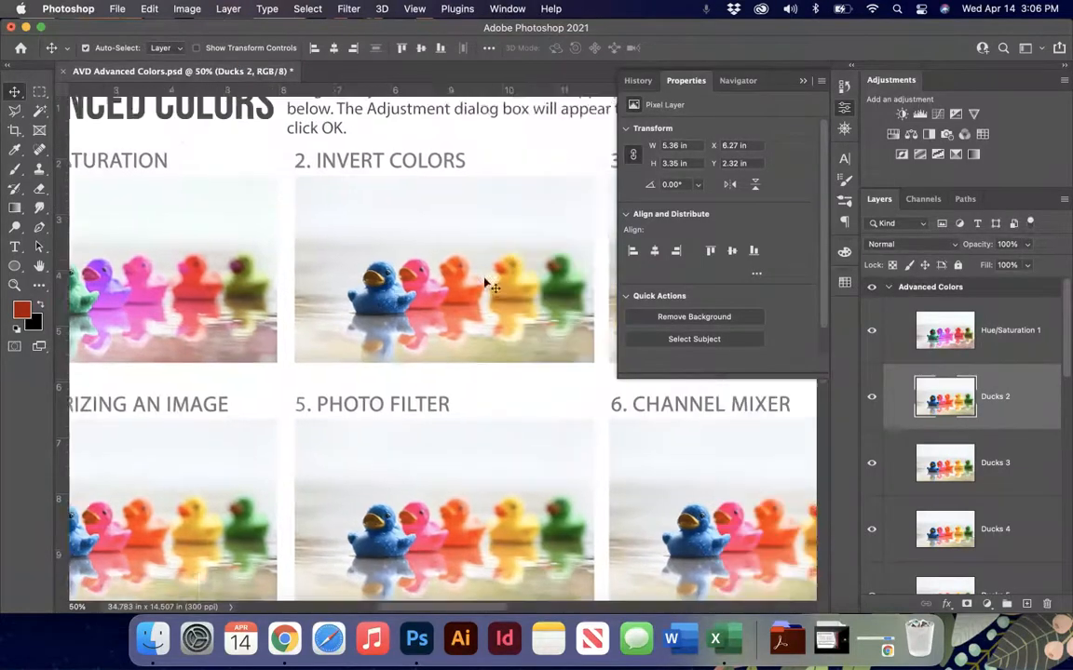
pyautogui.hscroll(3, 486, 284)
pyautogui.click(186, 8)
pyautogui.moveTo(205, 53)
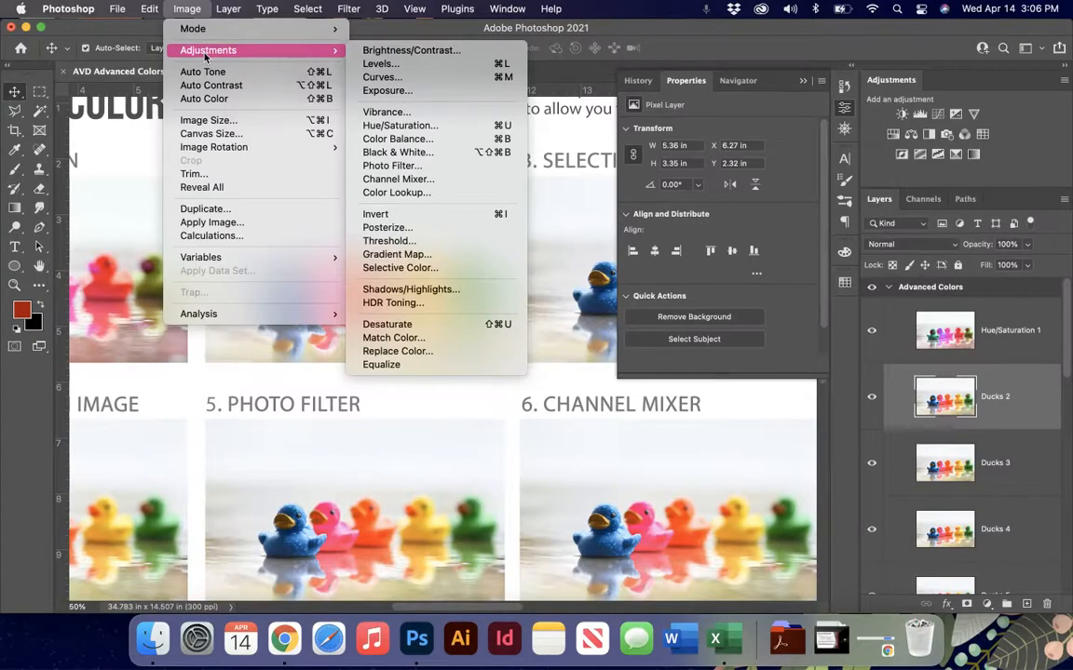
pyautogui.click(431, 217)
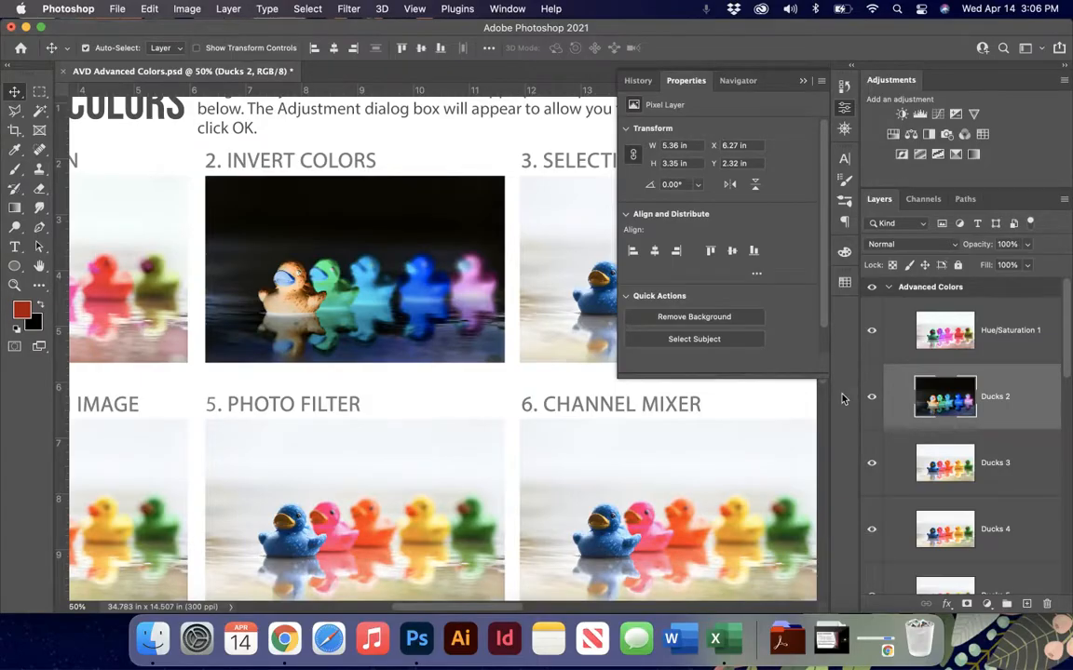
# Start a Photo Filter adjustment on Ducks 5 and keep its dialog clear of the image
pyautogui.hscroll(5, 511, 352)
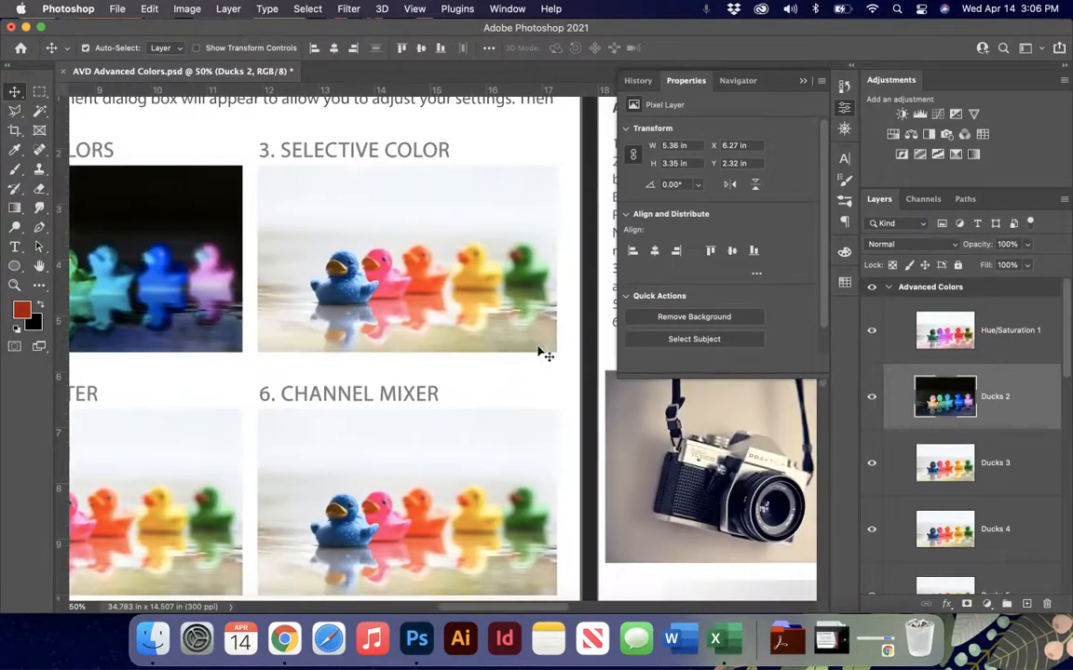
pyautogui.click(1039, 465)
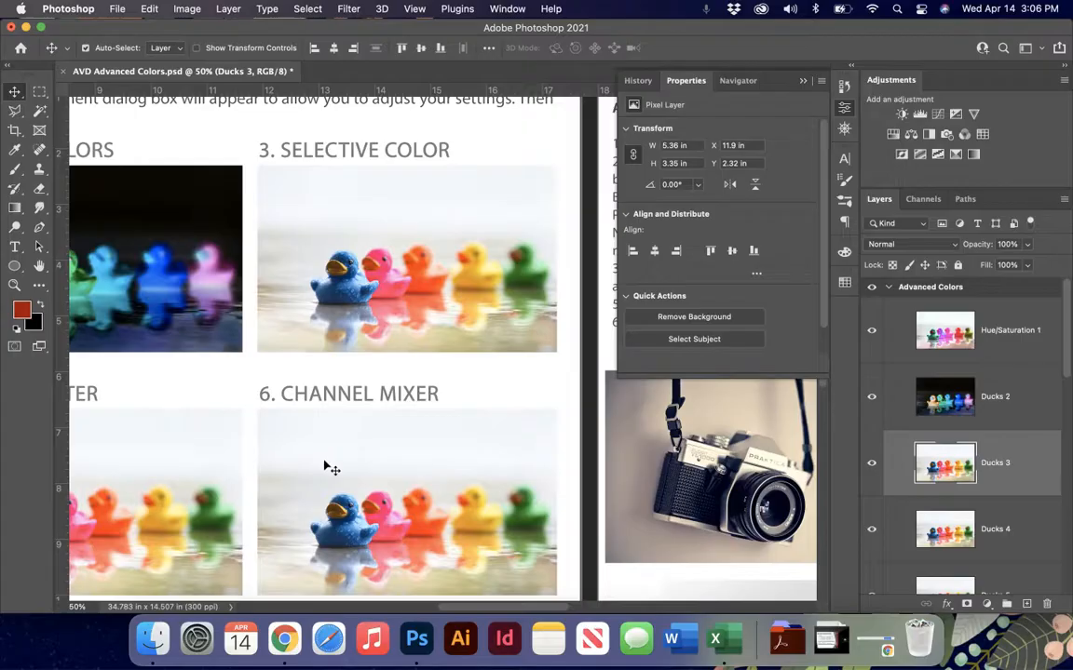
pyautogui.hscroll(-5, 328, 467)
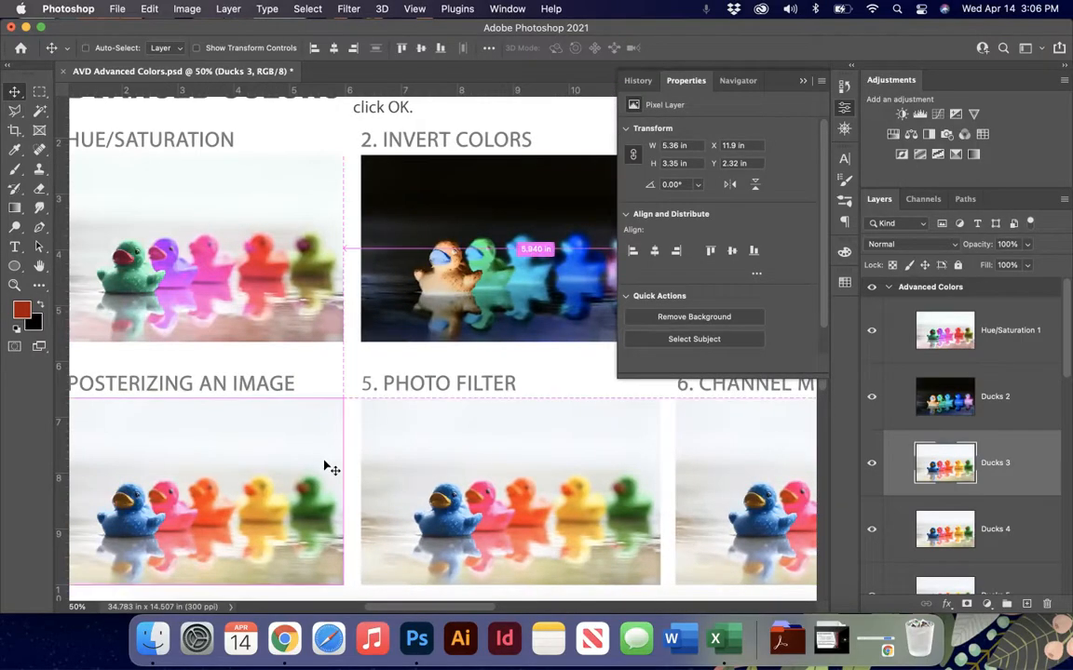
pyautogui.press('super+minus')
pyautogui.hscroll(5, 325, 467)
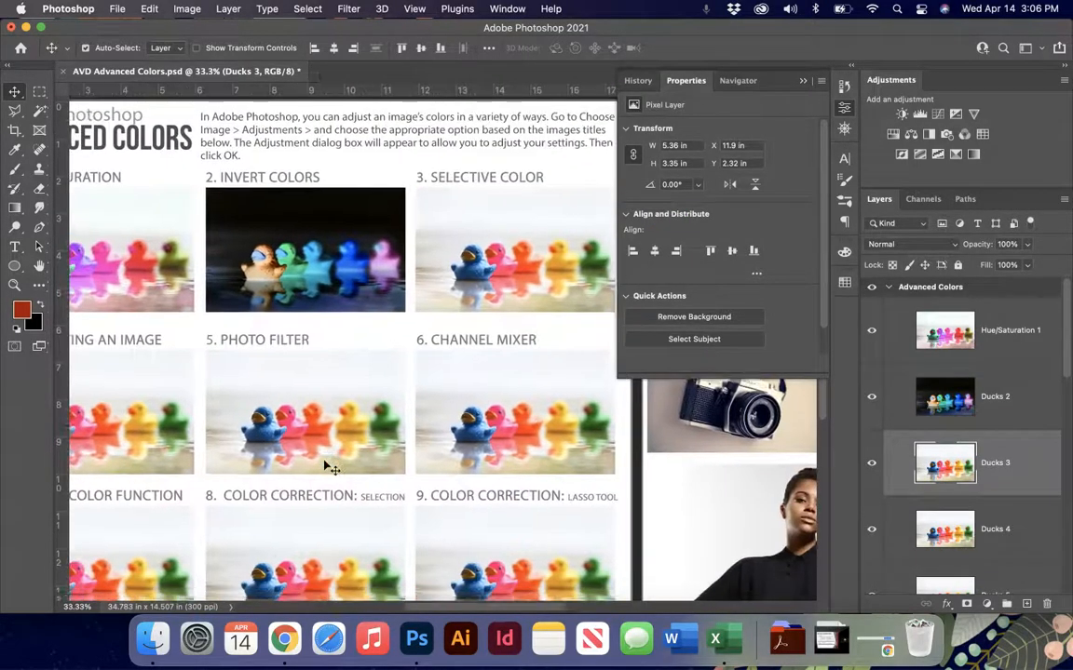
pyautogui.hscroll(-4, 325, 466)
pyautogui.scroll(2, 325, 467)
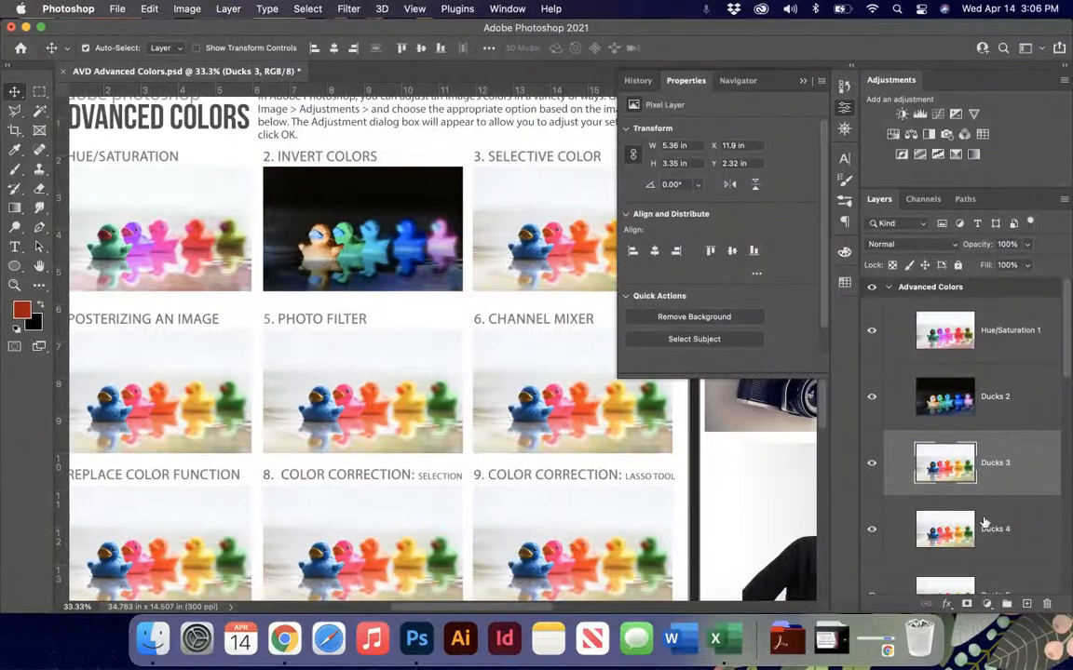
pyautogui.scroll(-2, 989, 527)
pyautogui.click(1027, 538)
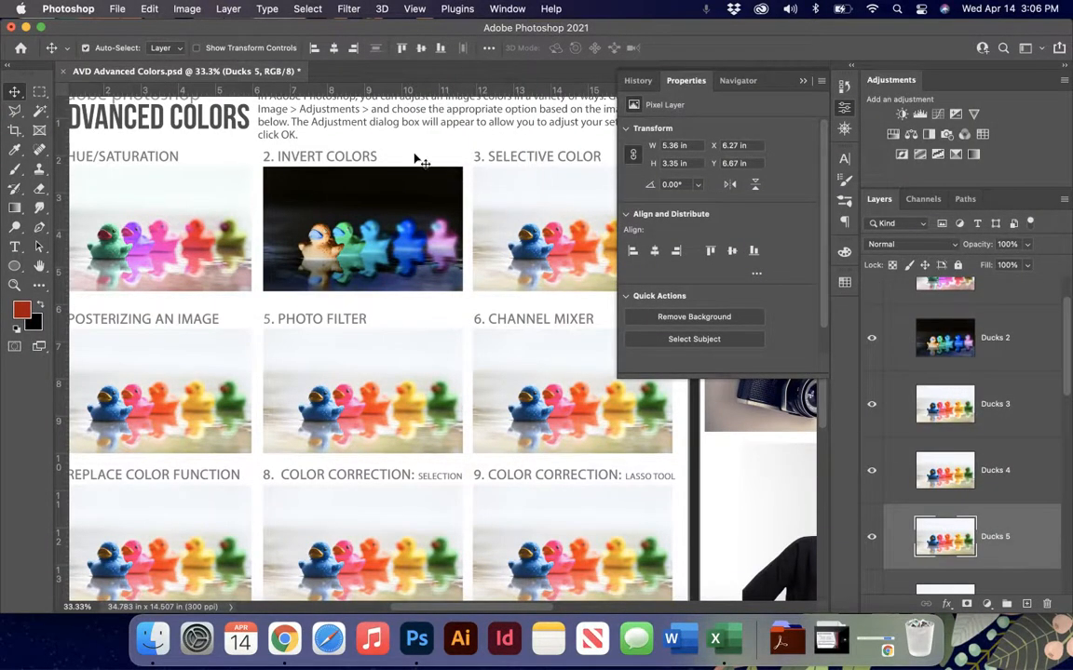
pyautogui.click(201, 8)
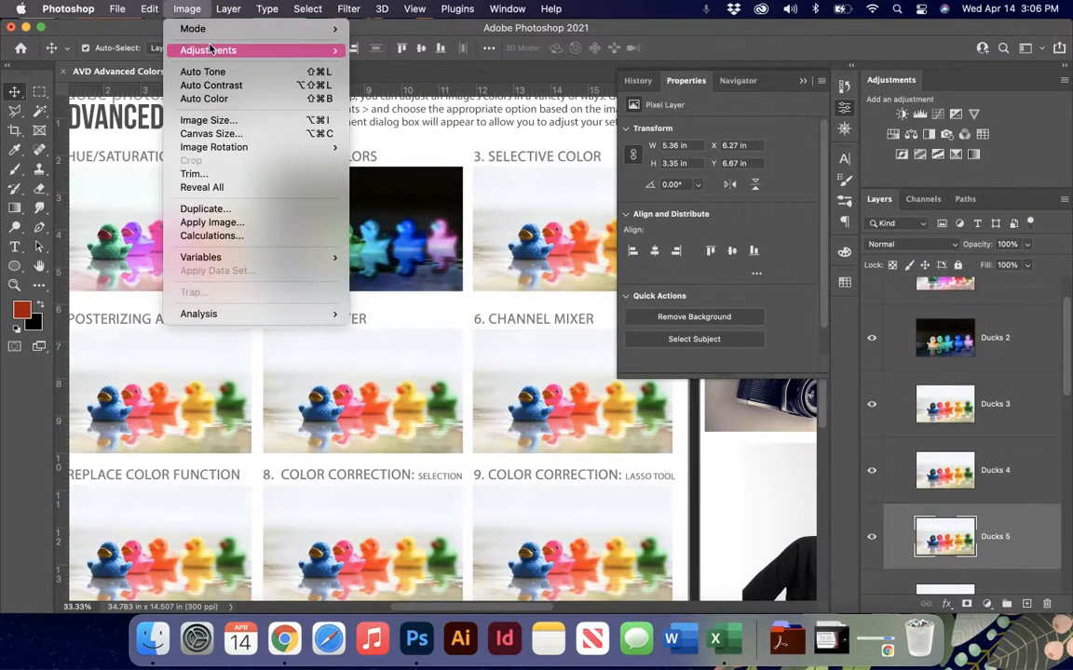
pyautogui.moveTo(211, 50)
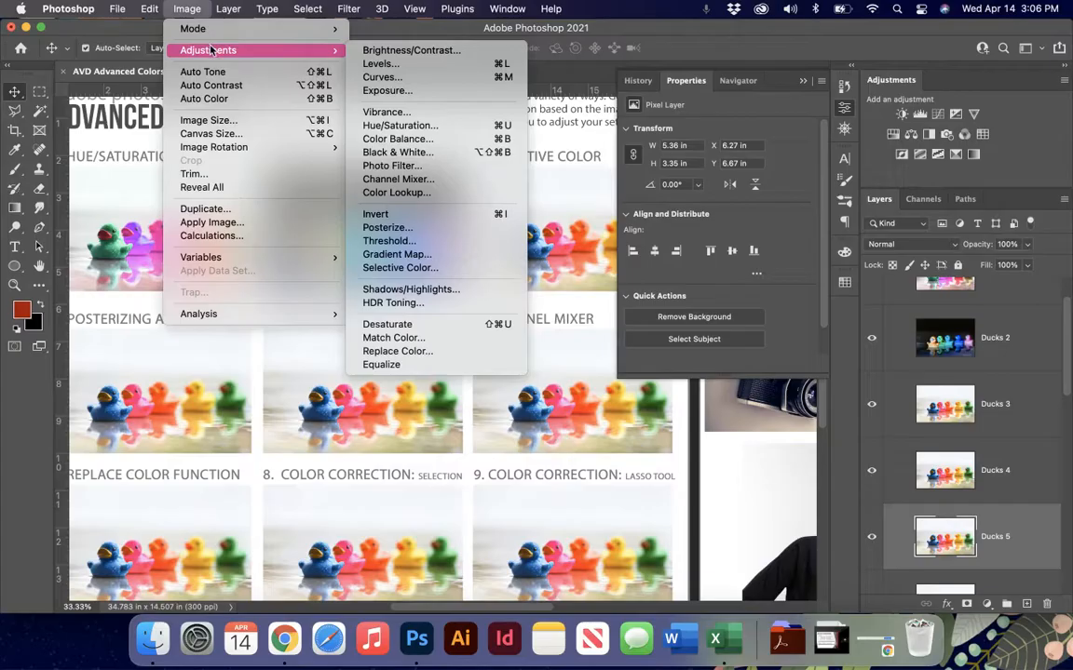
pyautogui.click(391, 164)
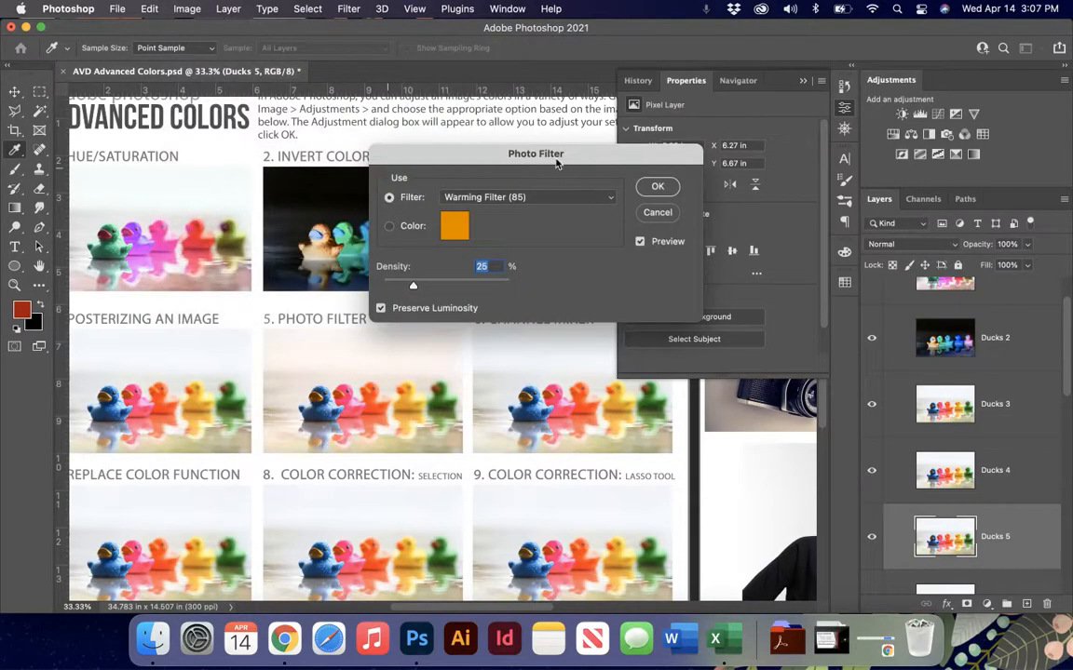
pyautogui.moveTo(556, 158); pyautogui.dragTo(620, 120)
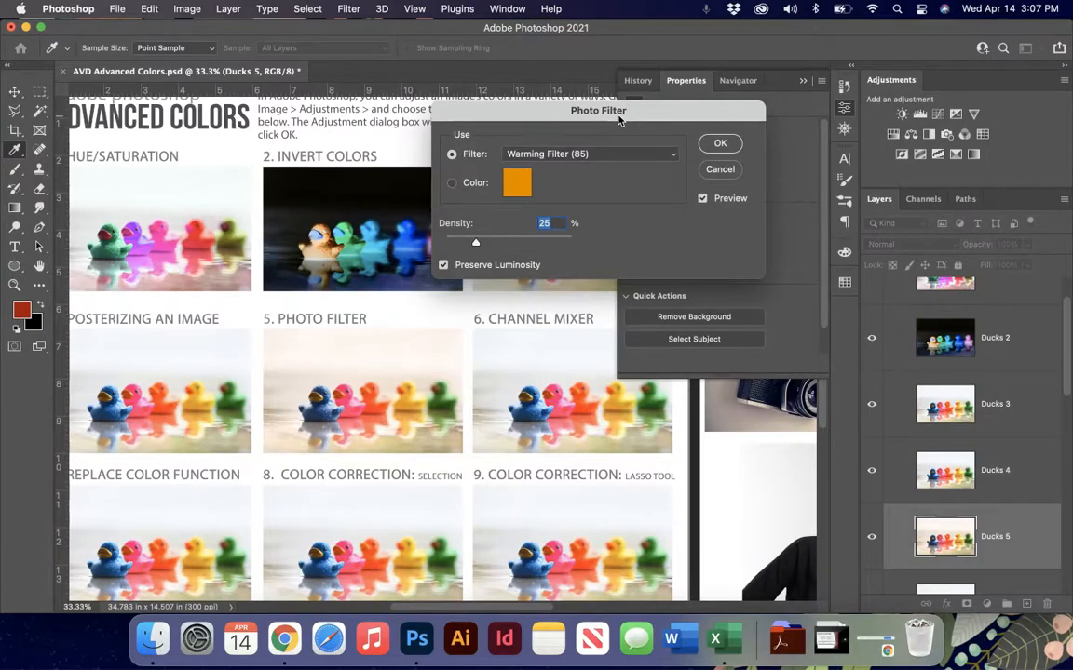
# Try the Yellow photo filter on Ducks 5, switch to Deep Emerald, set the density to 87% and apply it
pyautogui.click(623, 154)
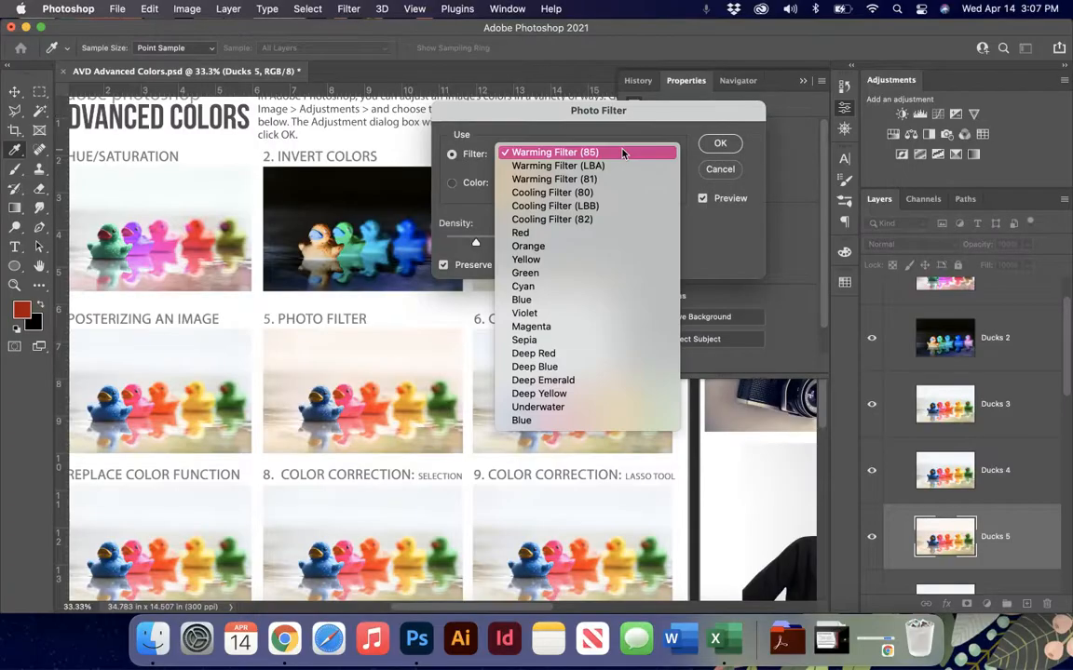
pyautogui.click(525, 259)
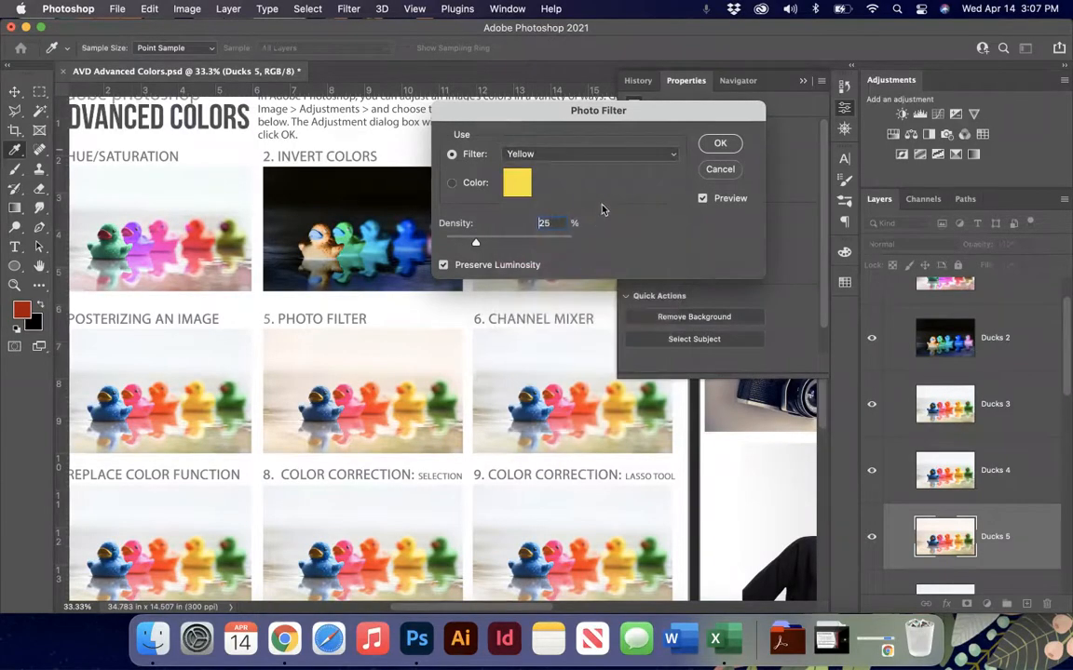
pyautogui.click(535, 154)
pyautogui.click(569, 273)
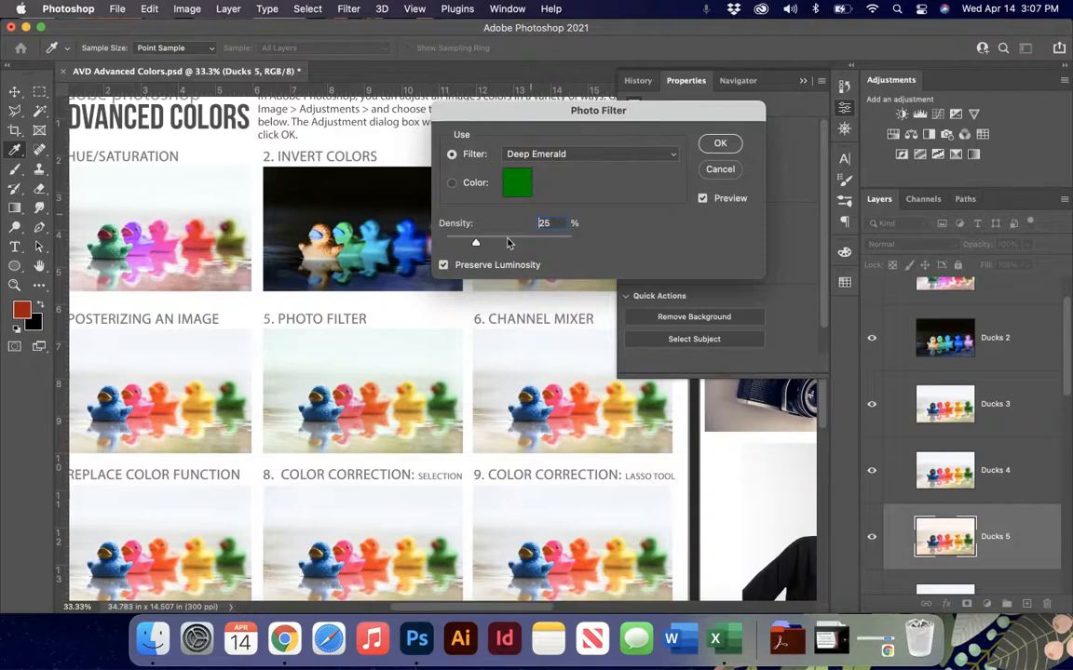
pyautogui.moveTo(476, 242); pyautogui.dragTo(556, 244)
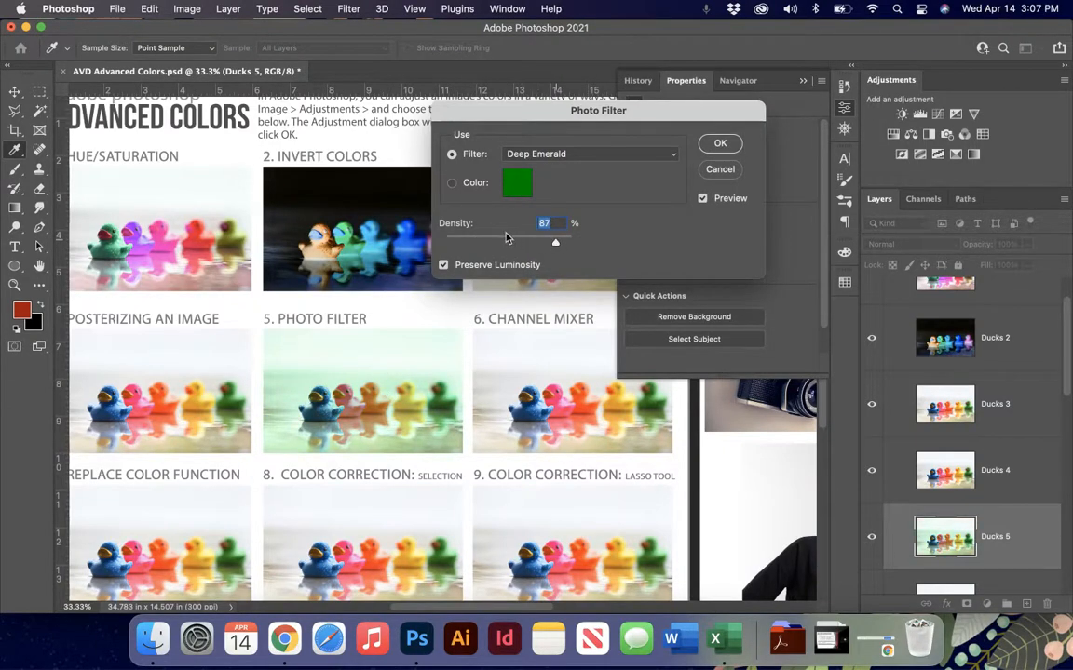
pyautogui.click(720, 143)
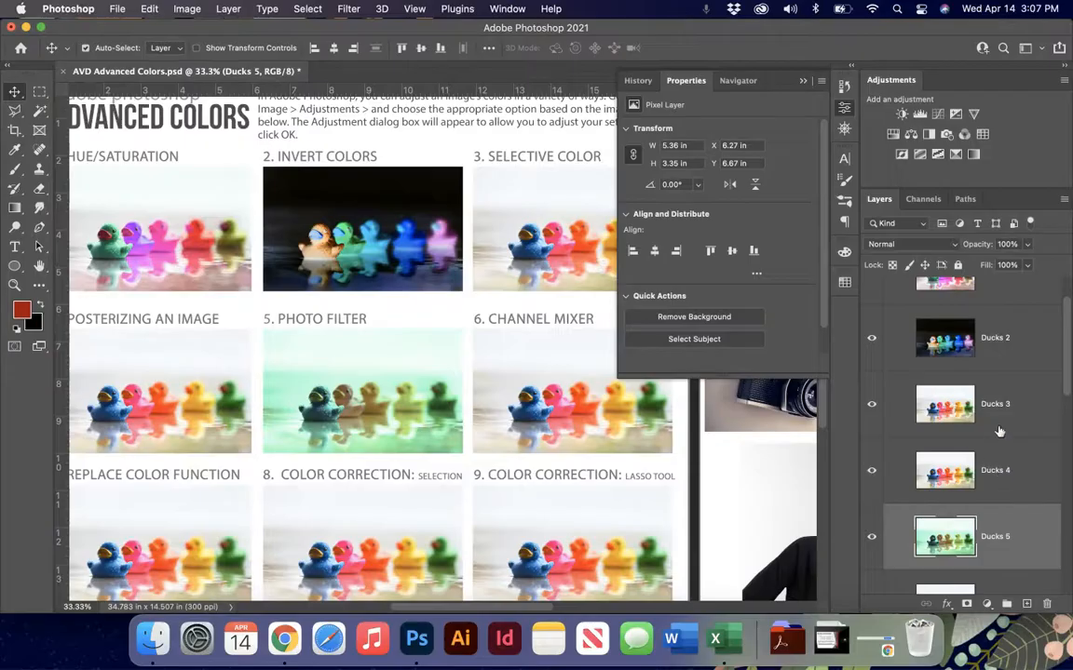
# Start a Selective Color adjustment on Ducks 3 and set the cyan of the Reds to +48%
pyautogui.click(907, 375)
pyautogui.click(187, 8)
pyautogui.moveTo(214, 50)
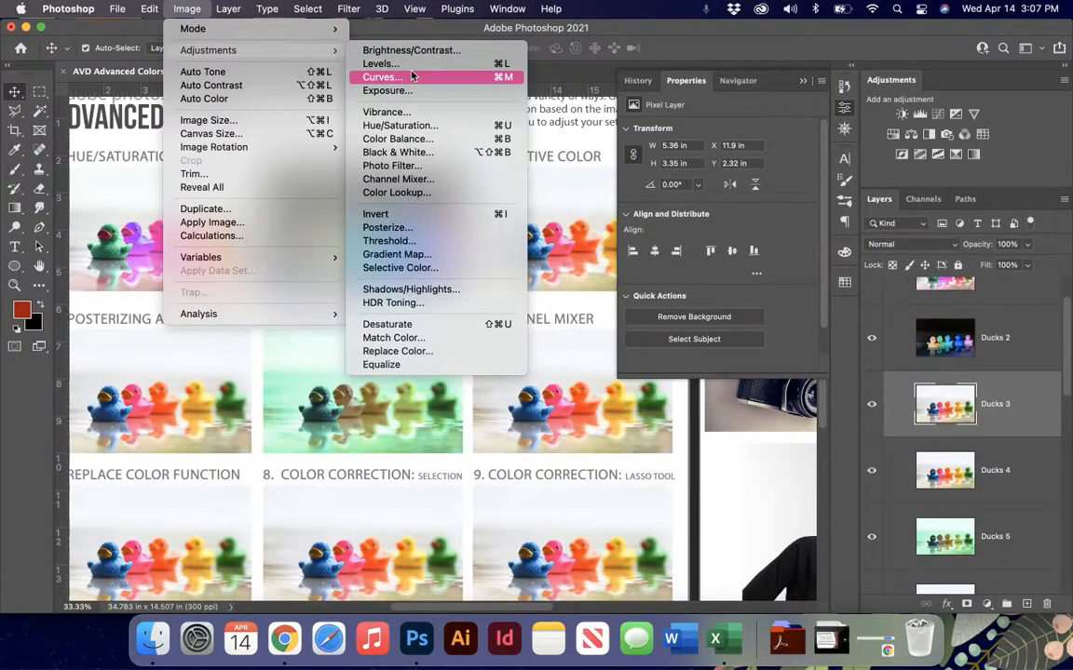
pyautogui.click(431, 267)
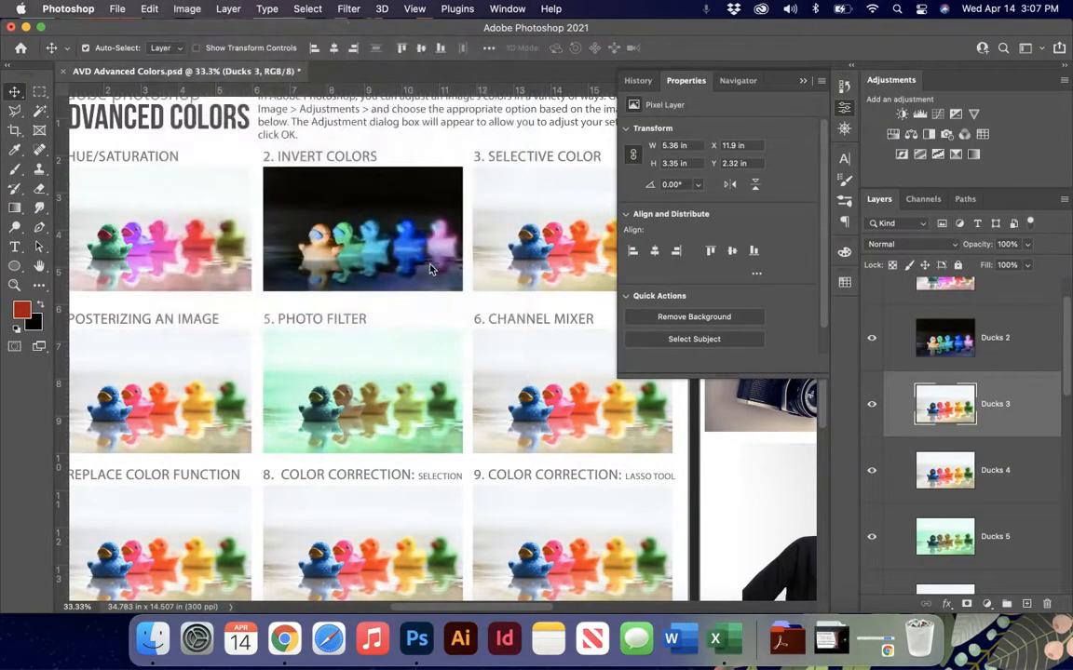
pyautogui.moveTo(501, 133); pyautogui.dragTo(252, 206)
pyautogui.click(291, 294)
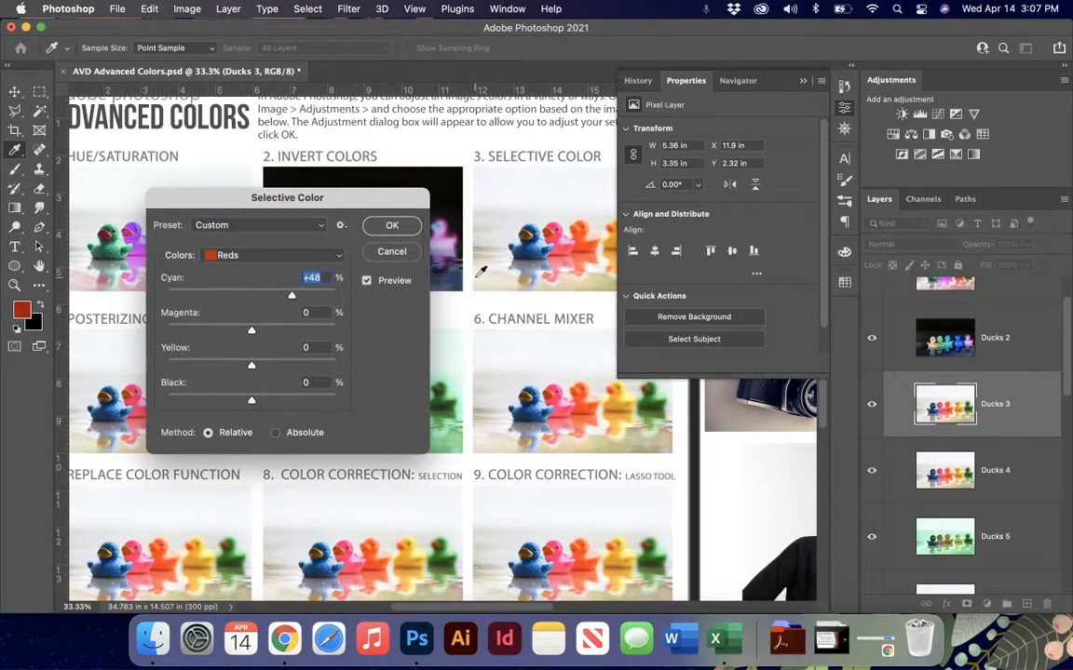
pyautogui.hscroll(5, 482, 271)
pyautogui.hscroll(-3, 481, 271)
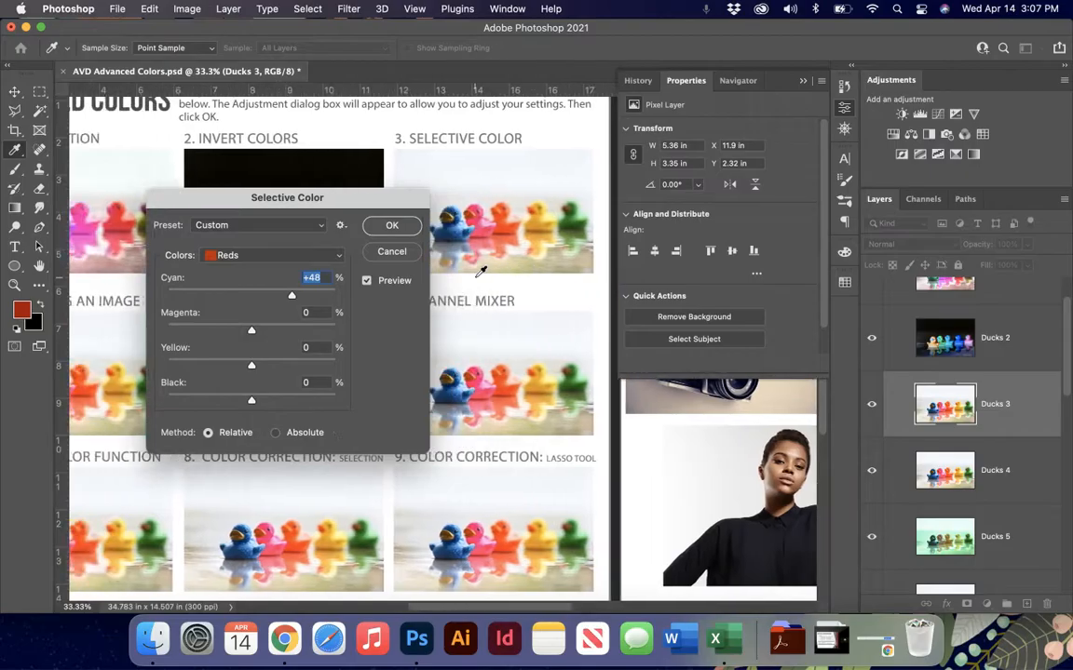
pyautogui.click(306, 257)
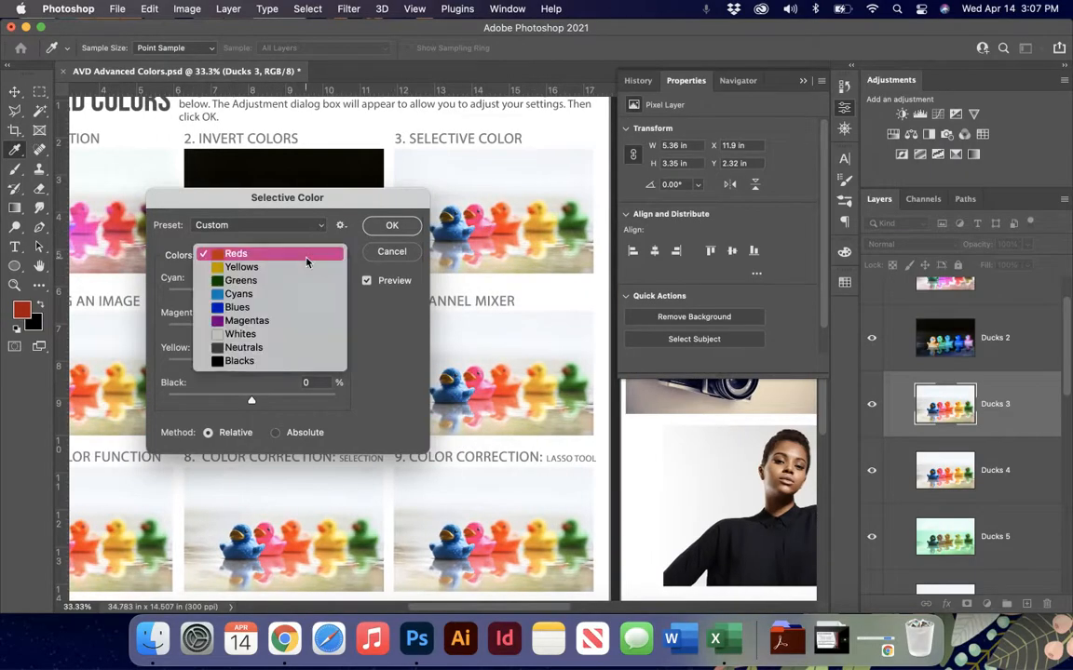
pyautogui.click(307, 258)
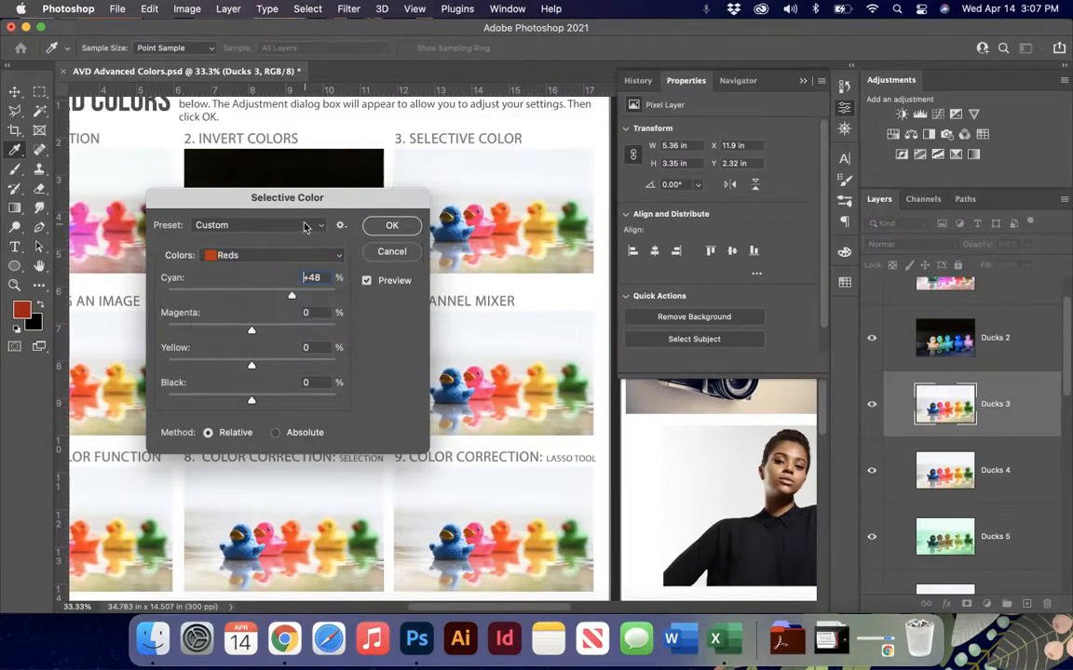
# Set the Reds of Ducks 3 to magenta -61%, yellow -57% and black -81%, and apply the Selective Color adjustment
pyautogui.moveTo(251, 331); pyautogui.dragTo(201, 330)
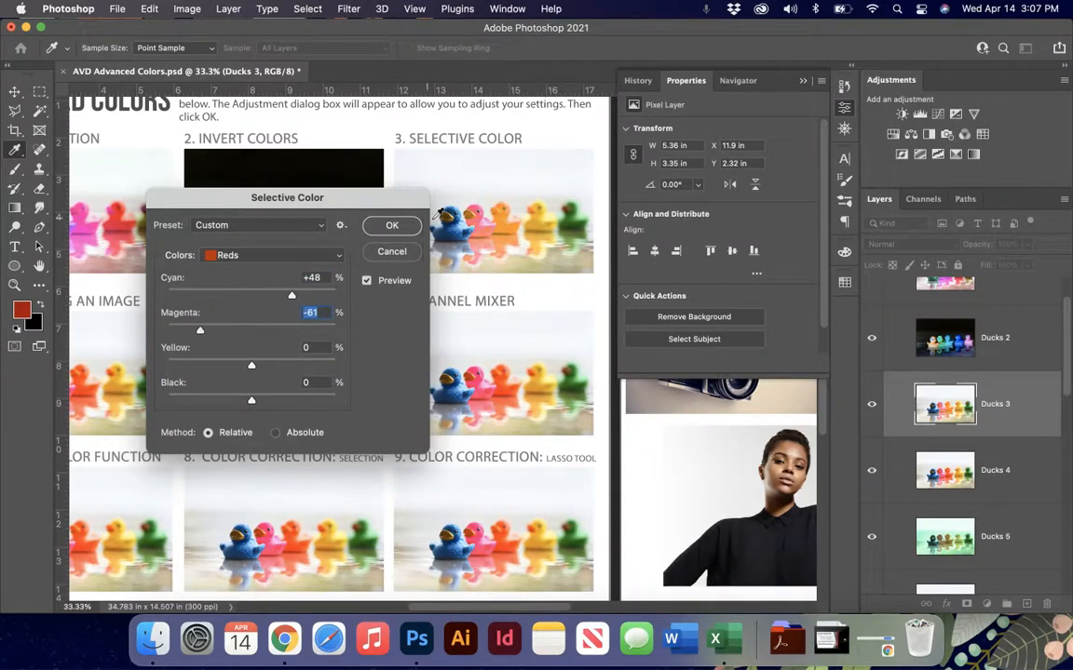
pyautogui.click(466, 224)
pyautogui.moveTo(251, 365); pyautogui.dragTo(300, 400)
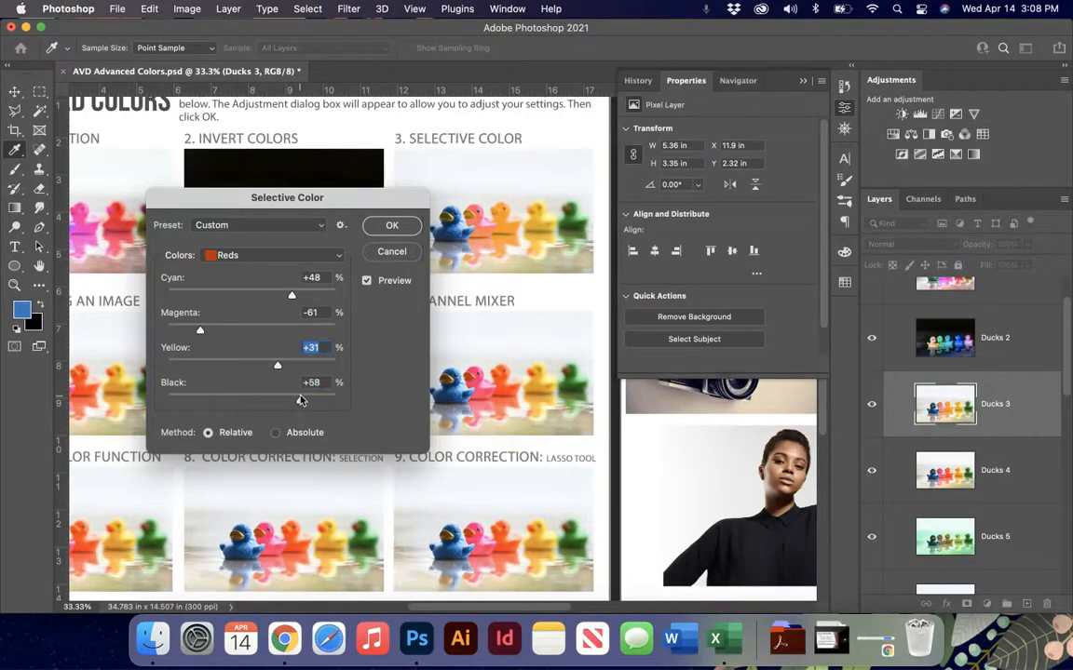
pyautogui.click(198, 397)
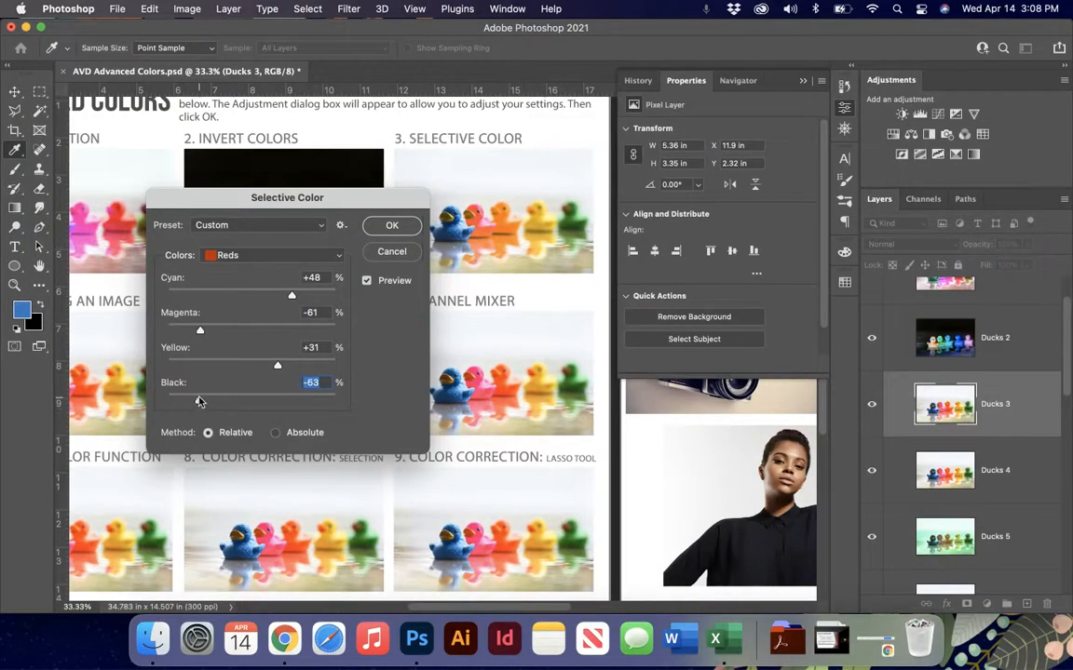
pyautogui.click(184, 398)
pyautogui.click(203, 365)
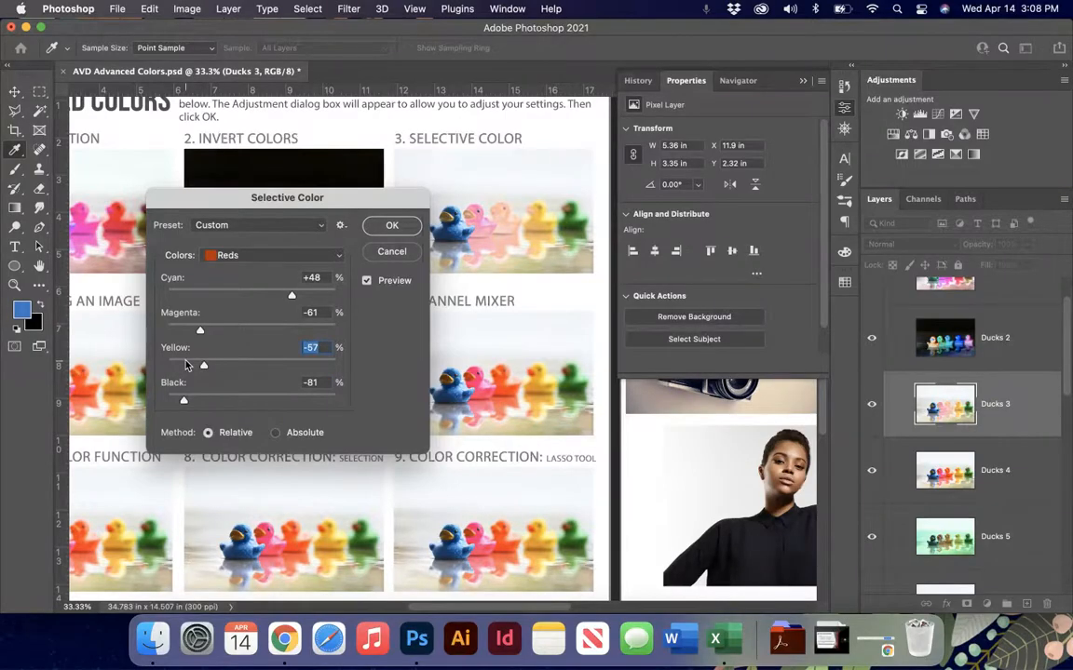
pyautogui.click(407, 227)
# Select the Ducks 7 layer and start a Replace Color adjustment on it
pyautogui.press('v')
pyautogui.hscroll(-2, 258, 337)
pyautogui.scroll(-3, 258, 337)
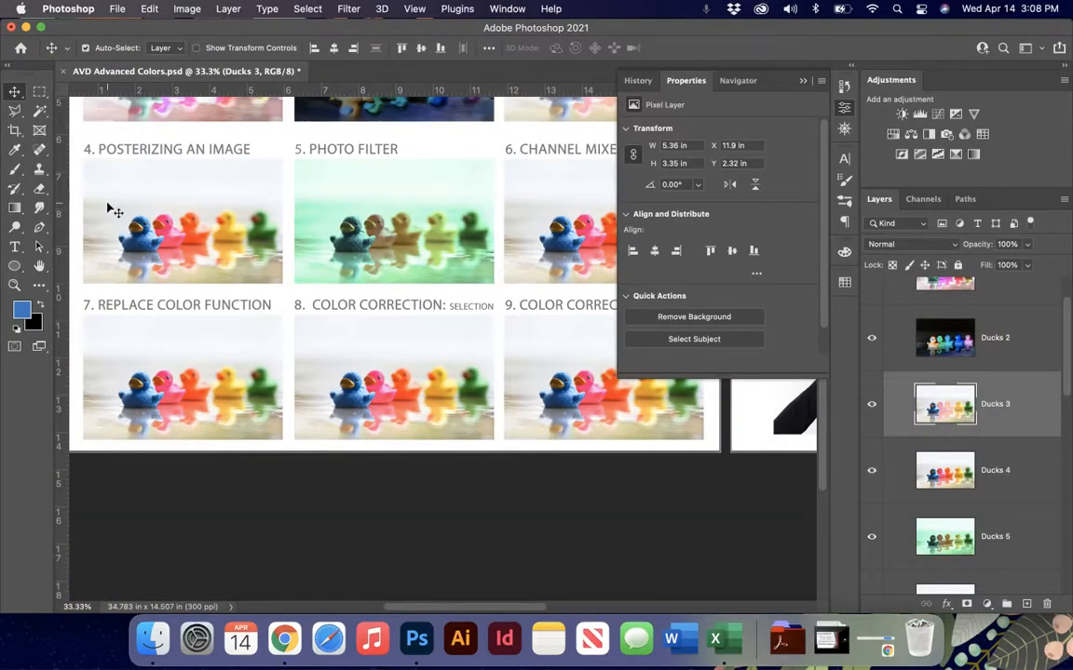
pyautogui.click(154, 342)
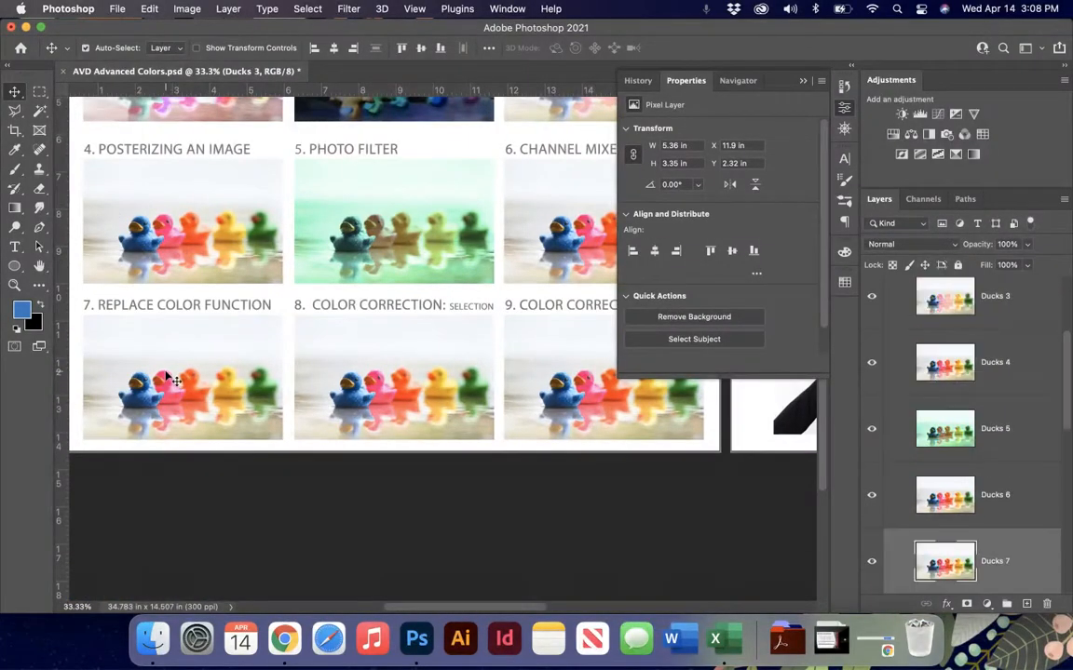
pyautogui.click(186, 8)
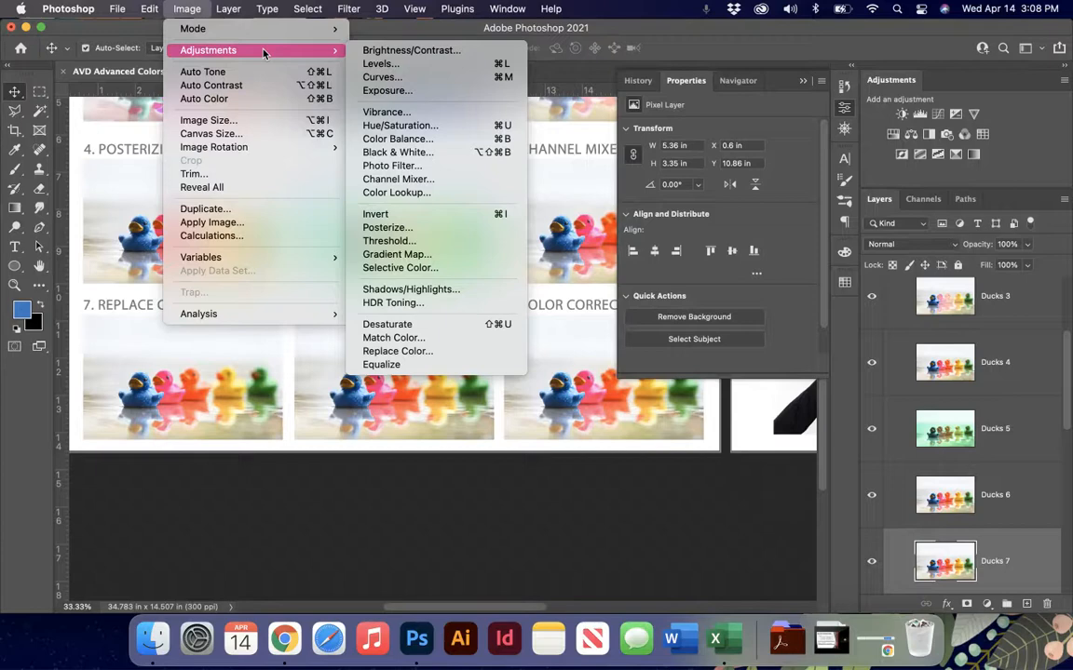
pyautogui.click(181, 8)
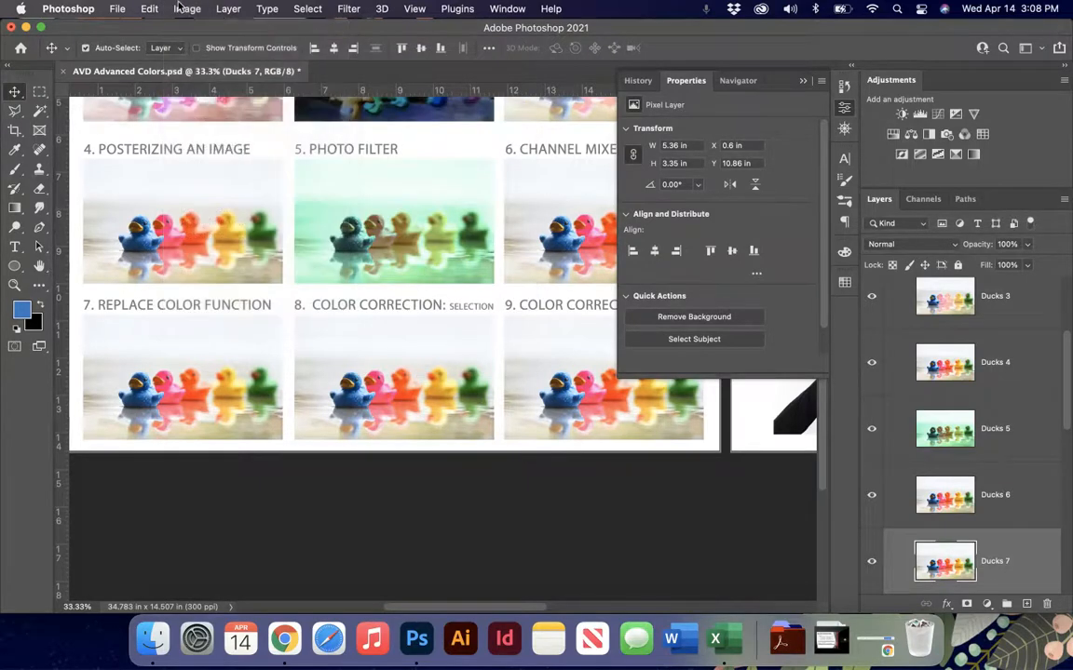
pyautogui.click(179, 9)
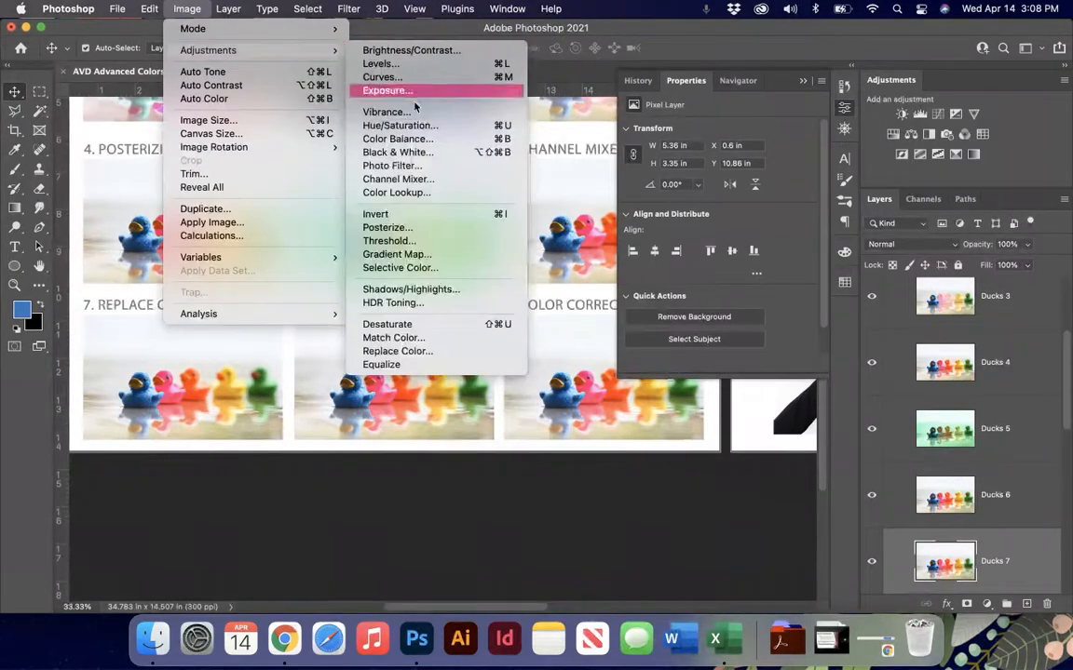
pyautogui.click(417, 352)
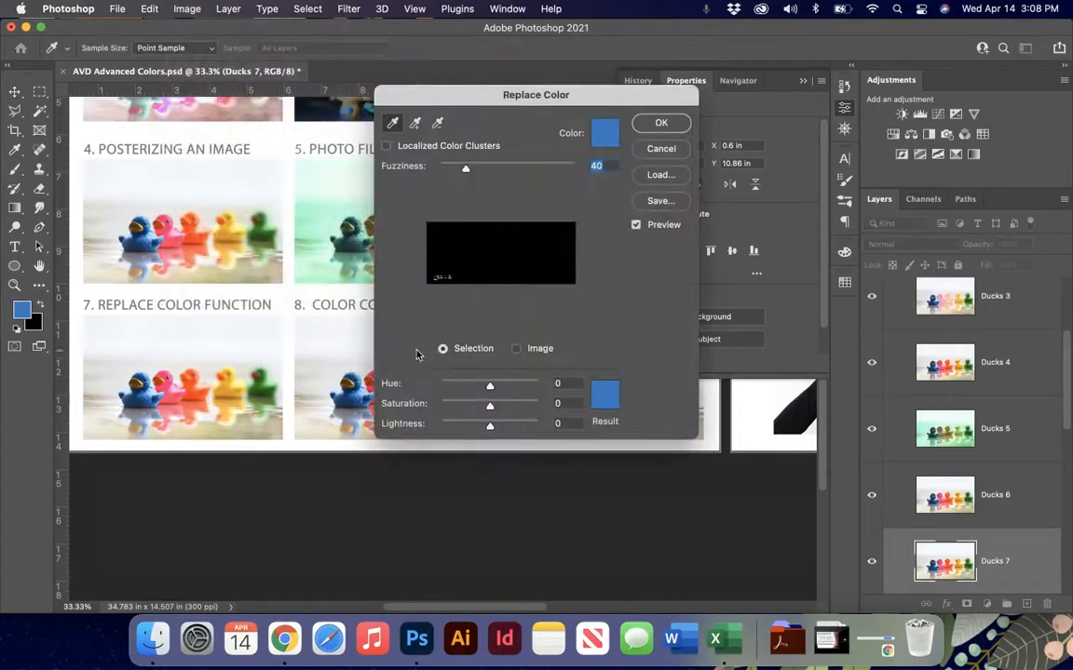
# Sample the pink duck in Ducks 7, add further pink shades, and set the replacement hue to +155 and saturation to +54
pyautogui.click(171, 397)
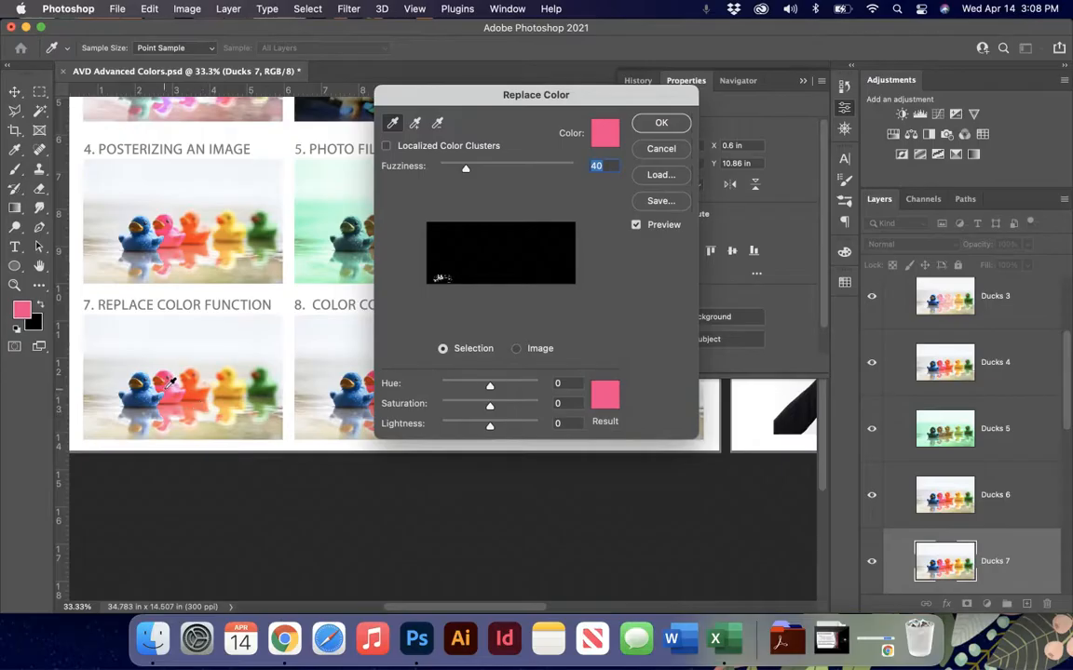
pyautogui.click(171, 394)
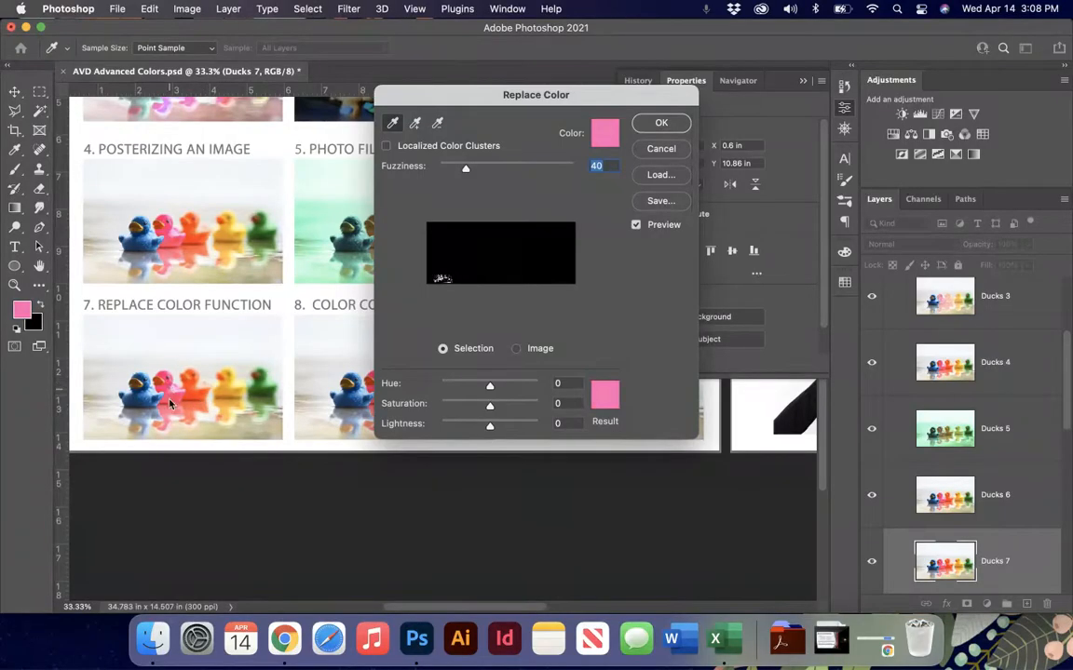
pyautogui.click(415, 123)
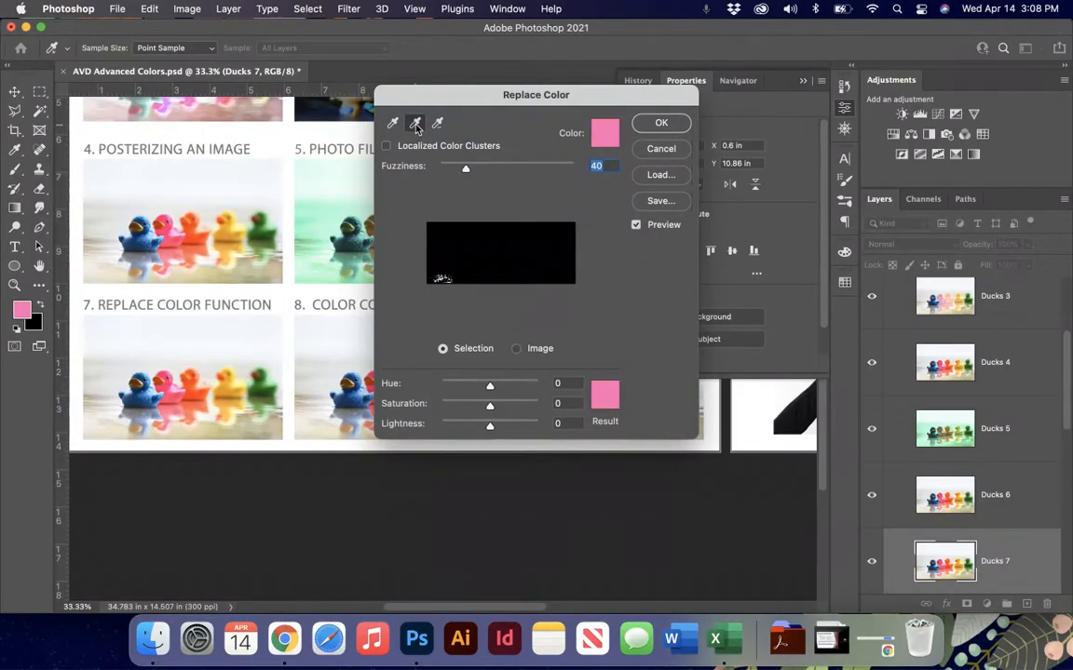
pyautogui.click(166, 394)
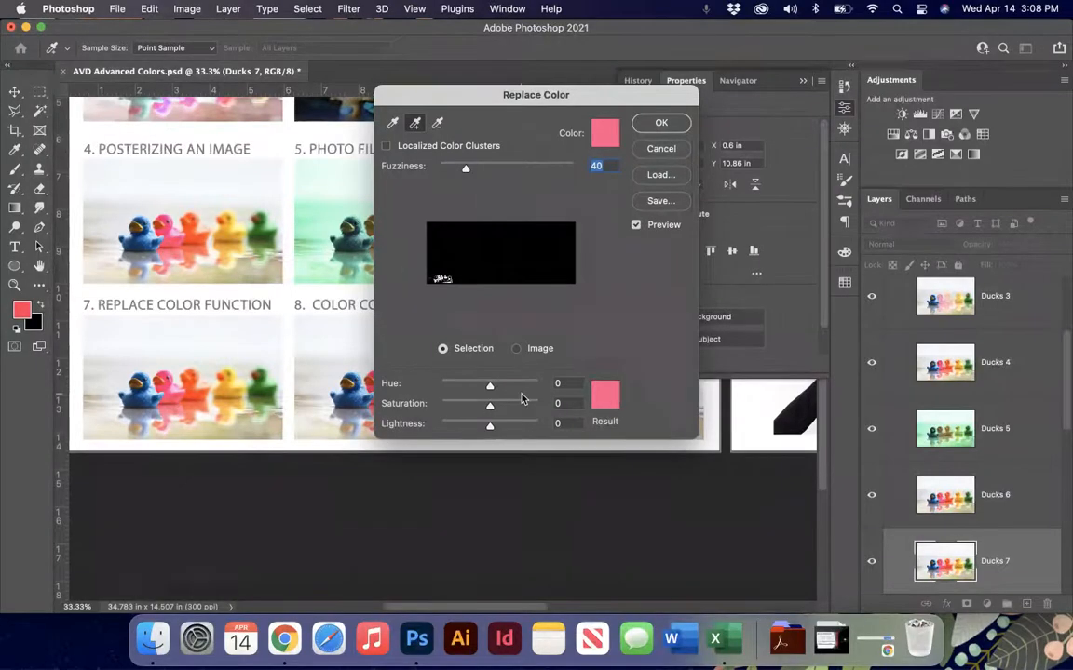
pyautogui.moveTo(490, 385); pyautogui.dragTo(516, 405)
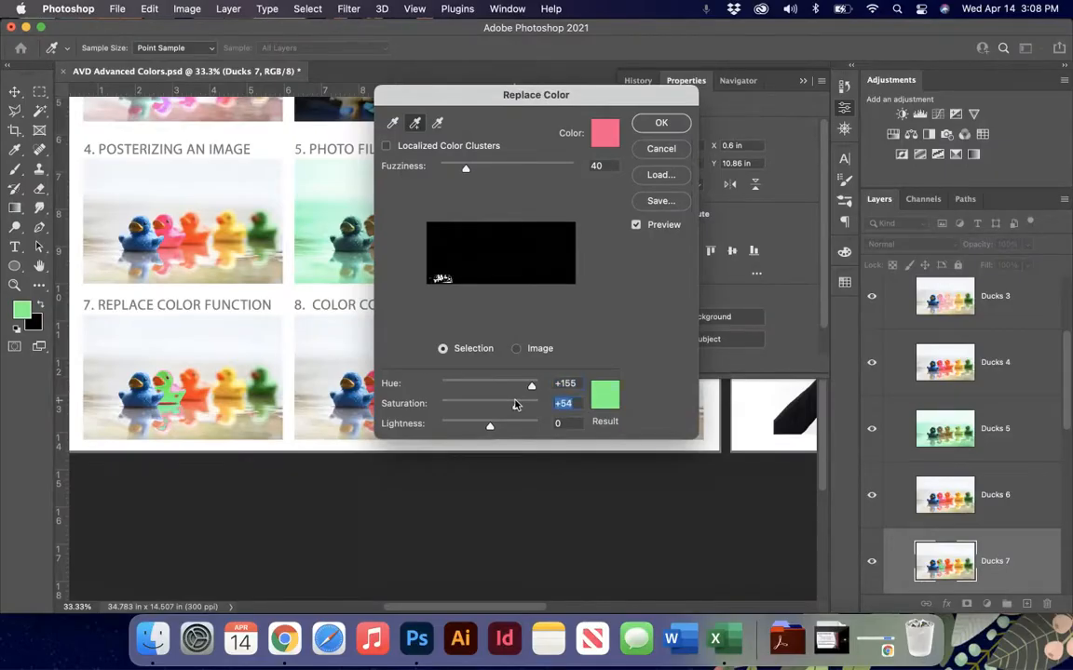
# Refine the Replace Color range by subtracting the orange duck's shades and adding more of the pink duck's body
pyautogui.click(180, 382)
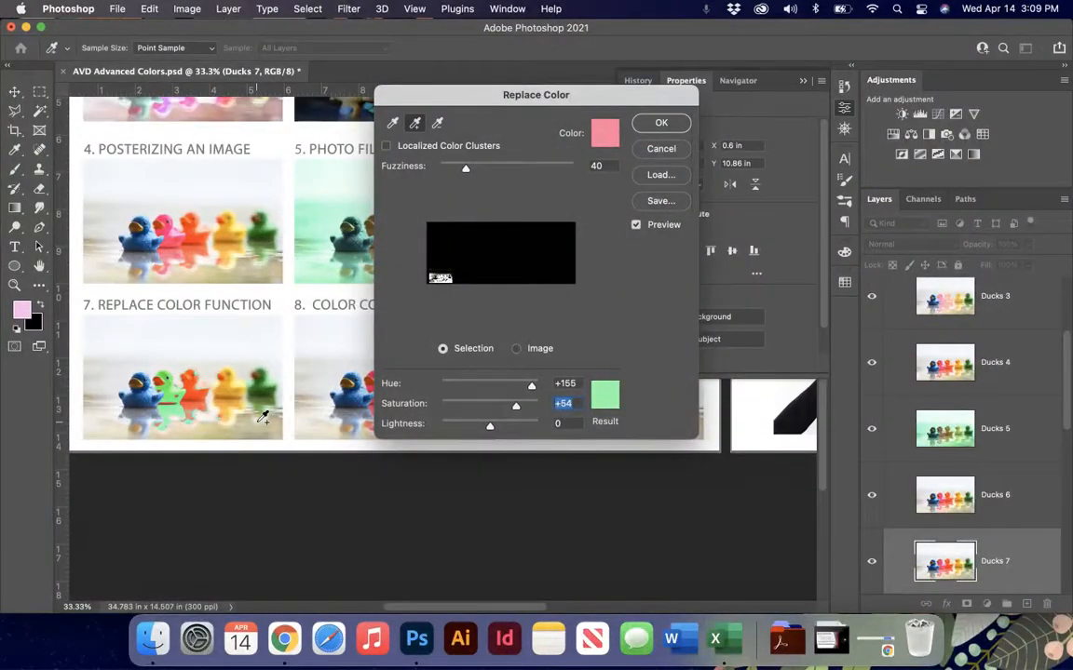
pyautogui.click(437, 122)
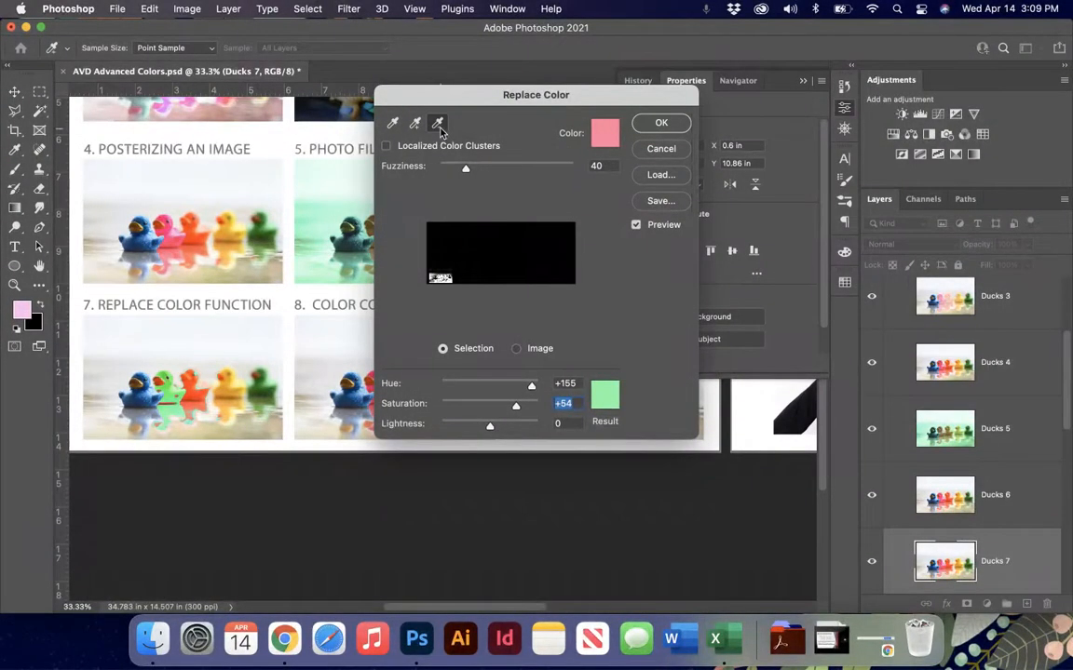
pyautogui.click(204, 381)
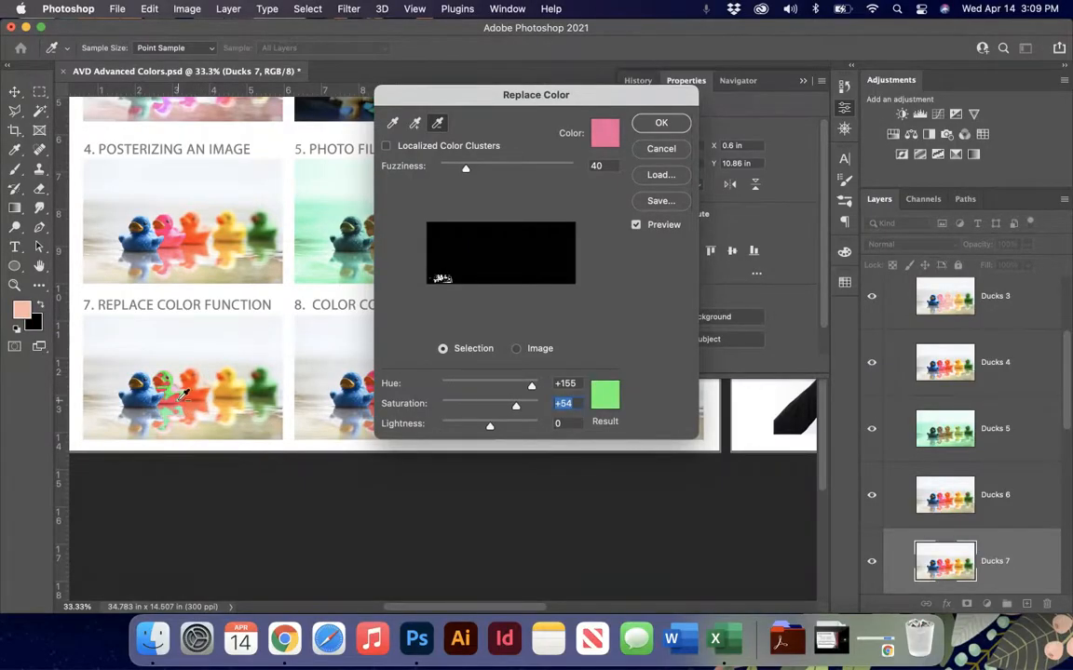
pyautogui.click(415, 122)
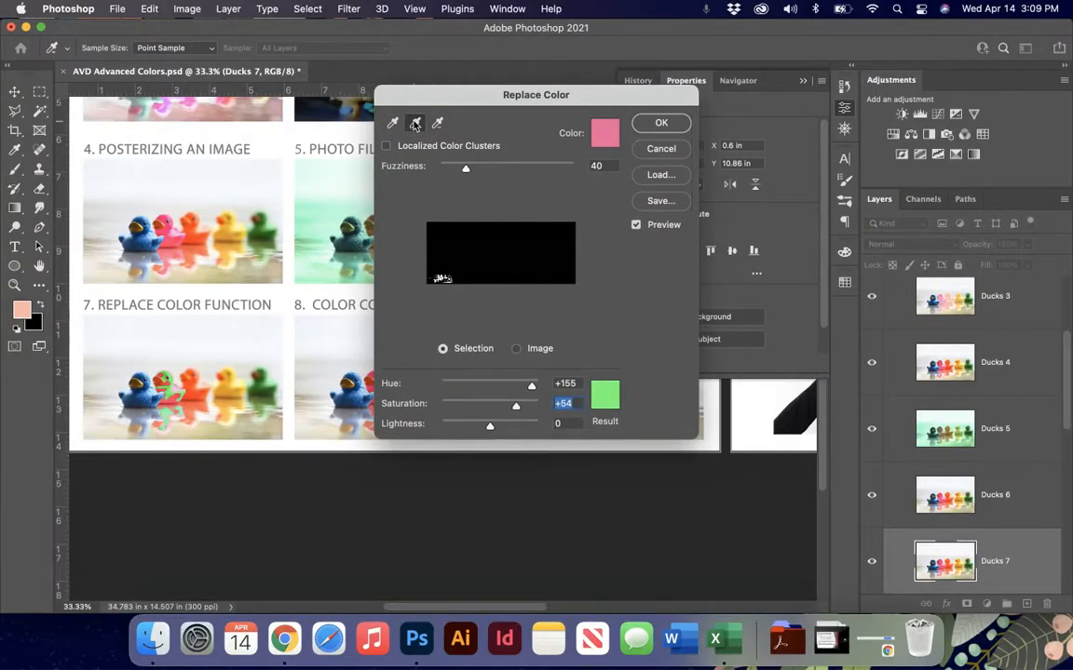
pyautogui.click(177, 395)
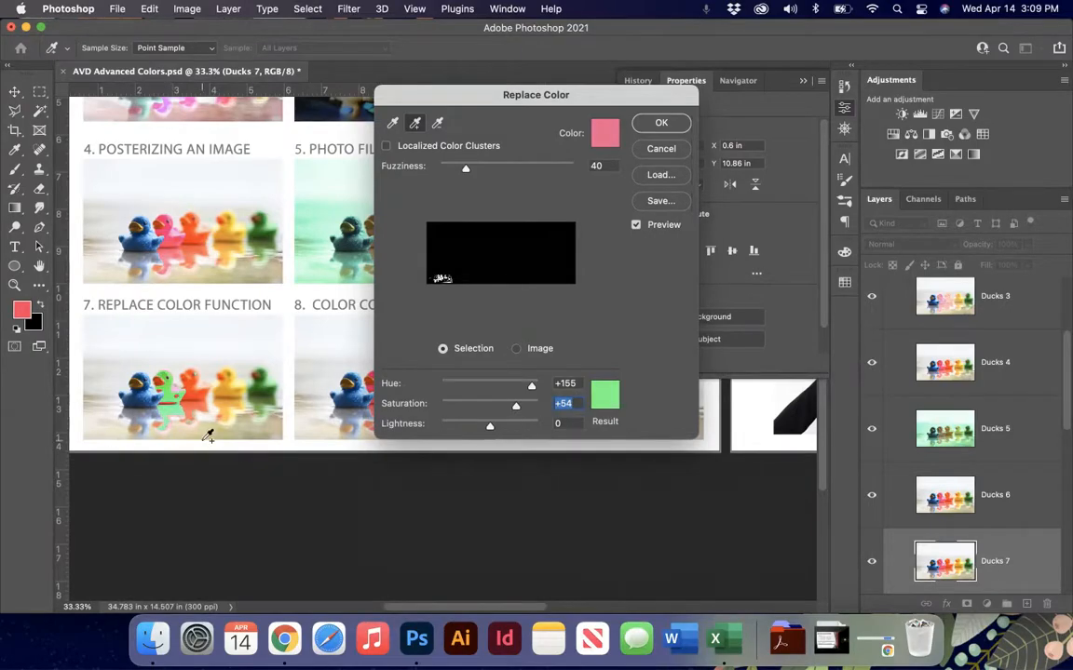
# Add the pale background of Ducks 7 to the replaced colors, adjust saturation and lightness, and apply Replace Color
pyautogui.click(200, 346)
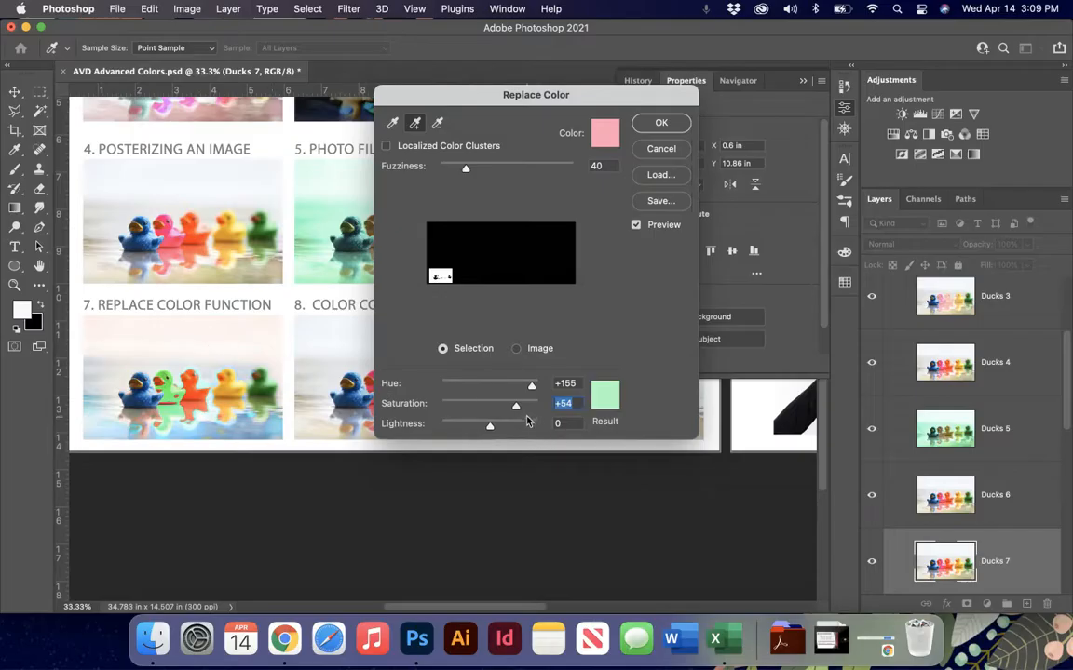
pyautogui.moveTo(516, 407); pyautogui.dragTo(463, 426)
pyautogui.click(663, 124)
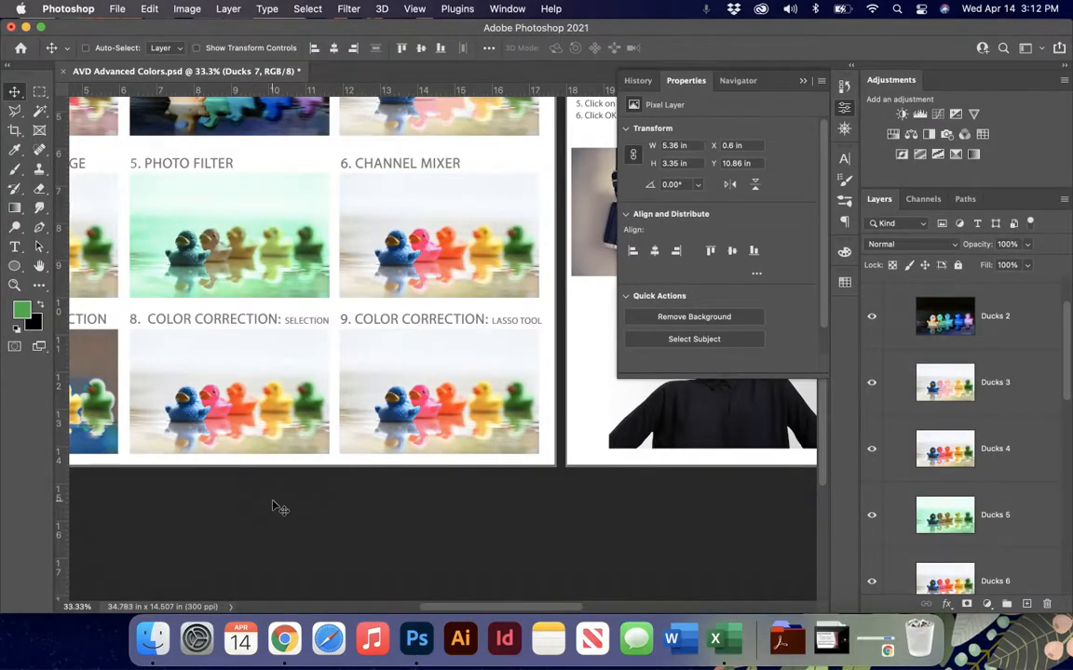
# Make the Ducks 8 layer active under the Color Correction: Selection heading
pyautogui.press('super+equal')
pyautogui.press('super+equal')
pyautogui.scroll(-2, 273, 502)
pyautogui.hscroll(-8, 273, 502)
pyautogui.hscroll(2, 273, 502)
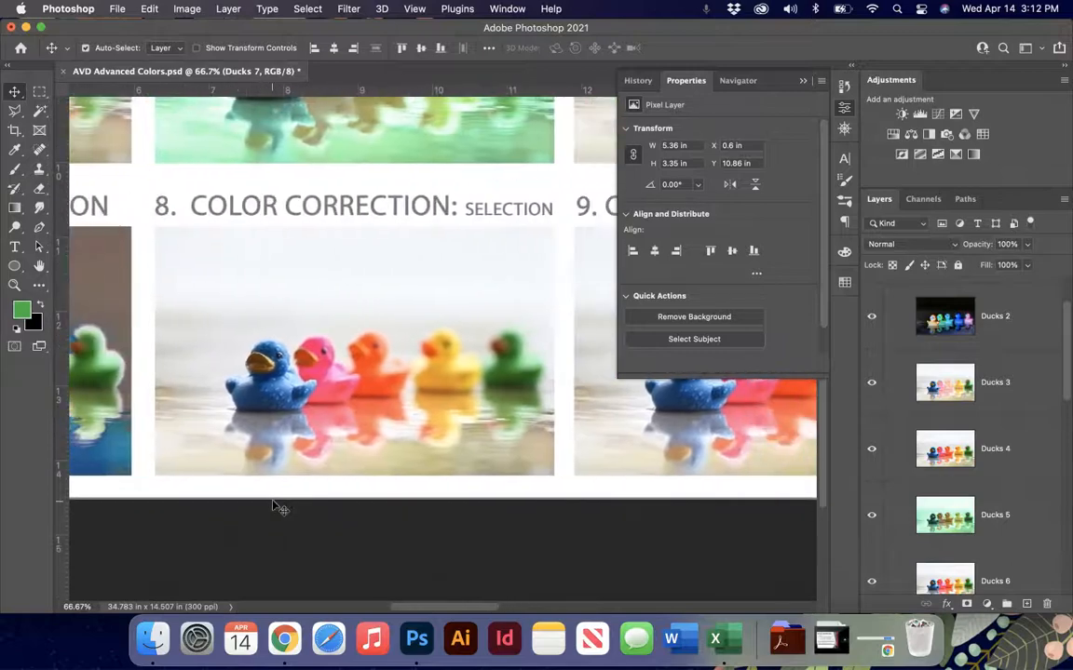
pyautogui.click(308, 368)
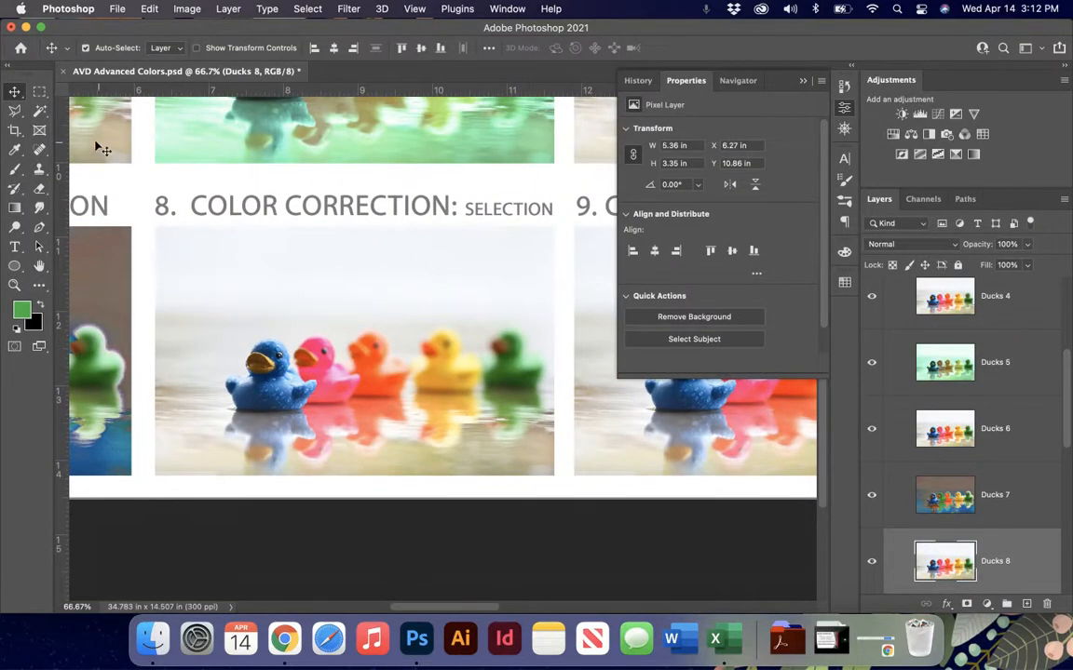
# Try selecting the white background and the blue duck in Ducks 8 with the Magic Wand tool
pyautogui.click(39, 112)
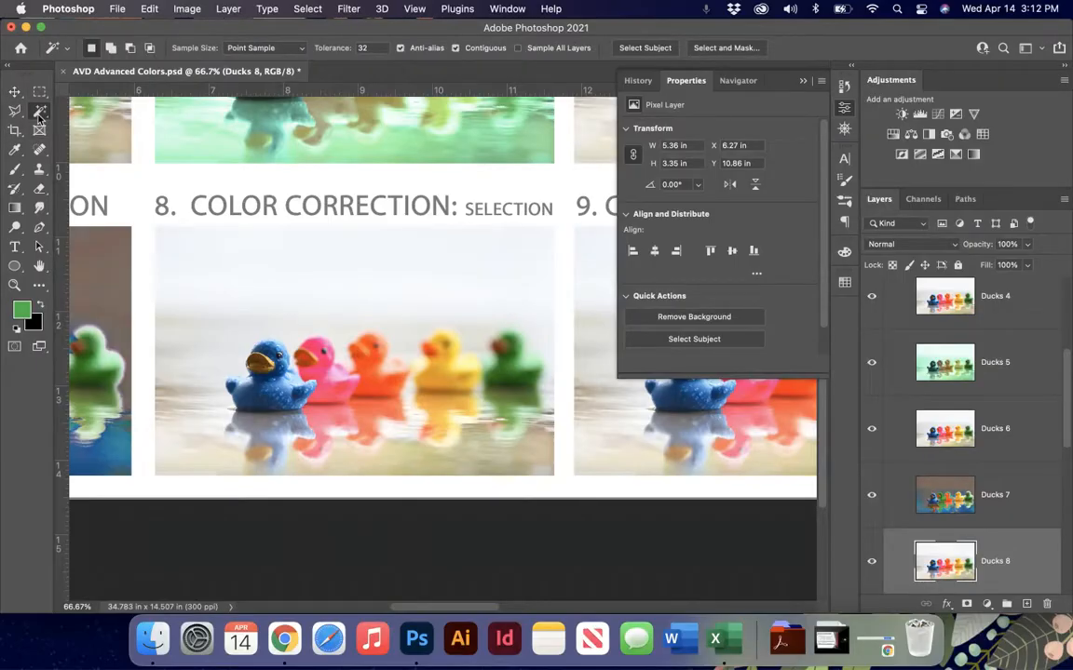
pyautogui.click(40, 116)
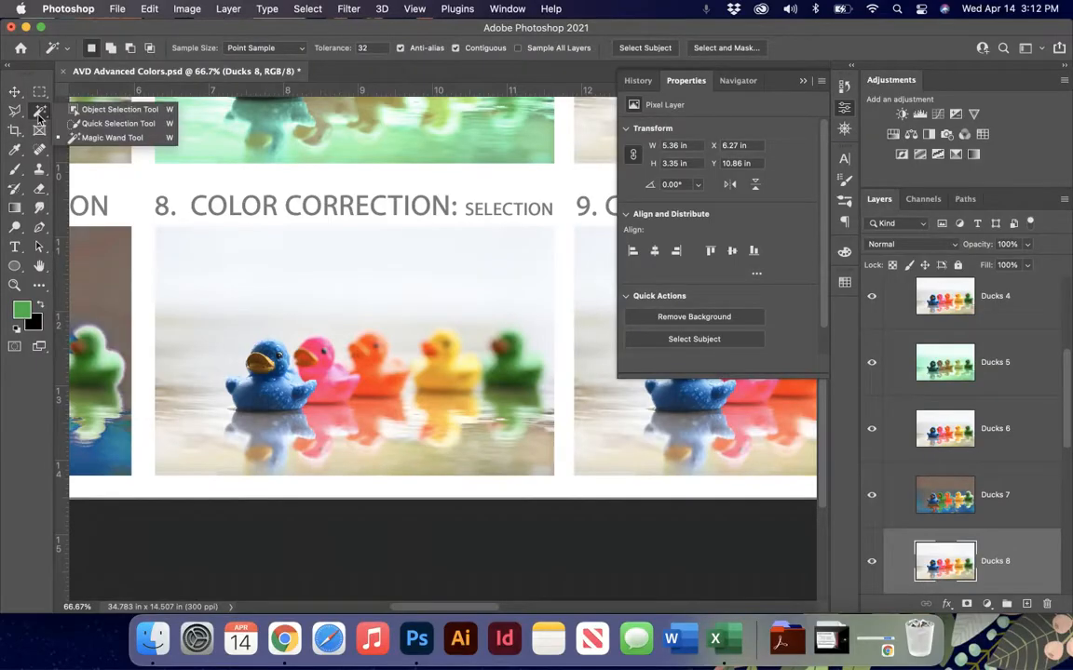
pyautogui.click(125, 139)
pyautogui.click(261, 267)
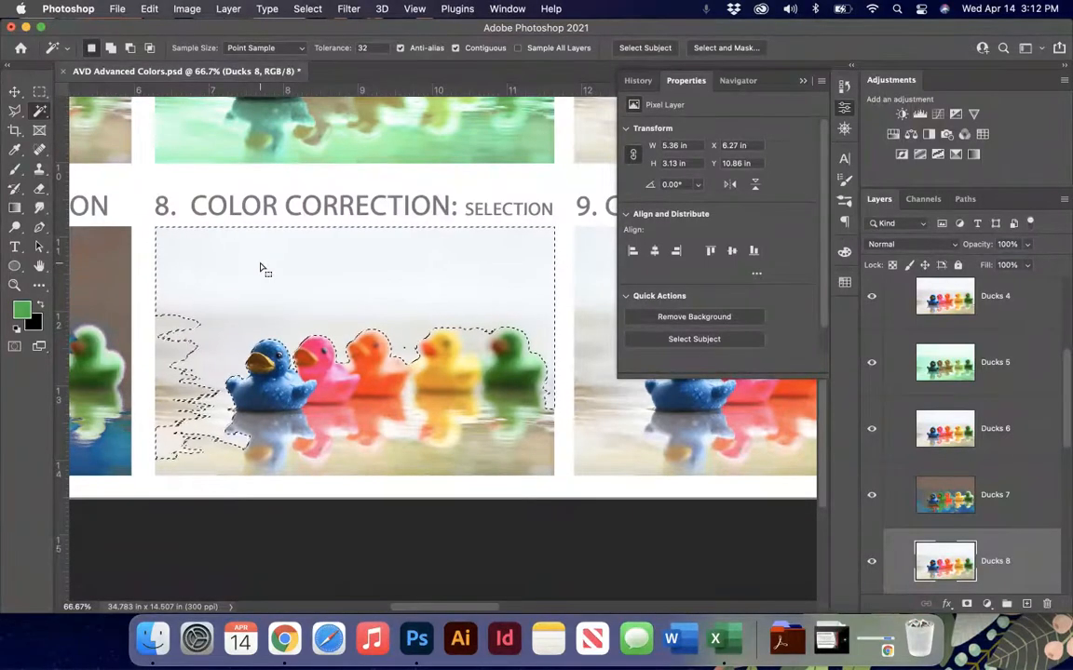
pyautogui.click(295, 391)
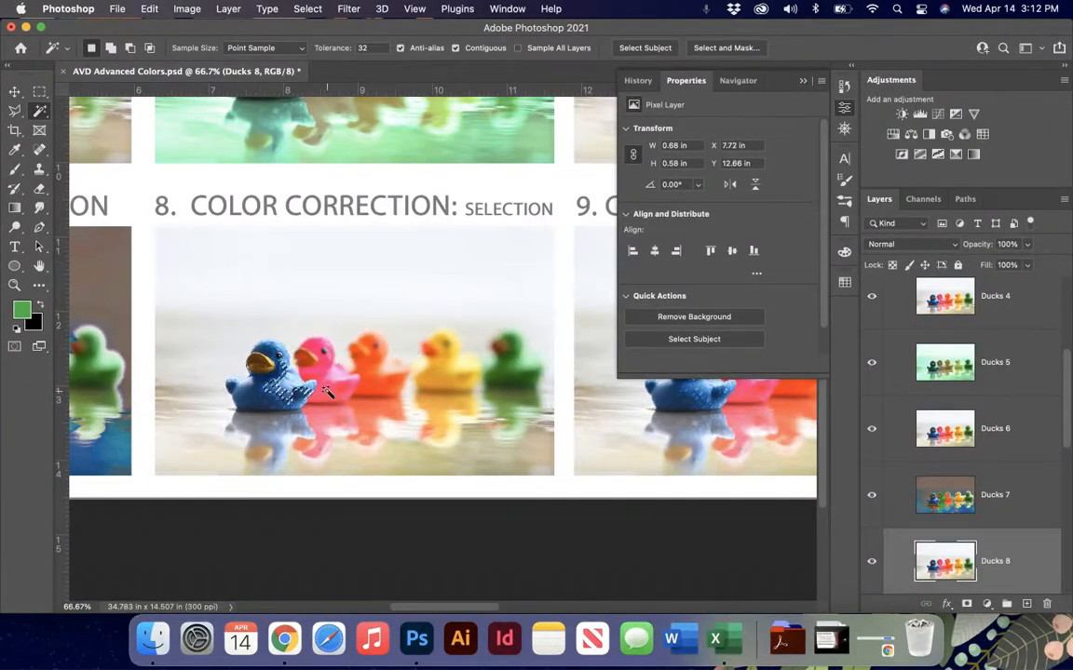
# Clear the Magic Wand selection and select the whole blue duck in Ducks 8 with the Quick Selection tool
pyautogui.click(41, 108)
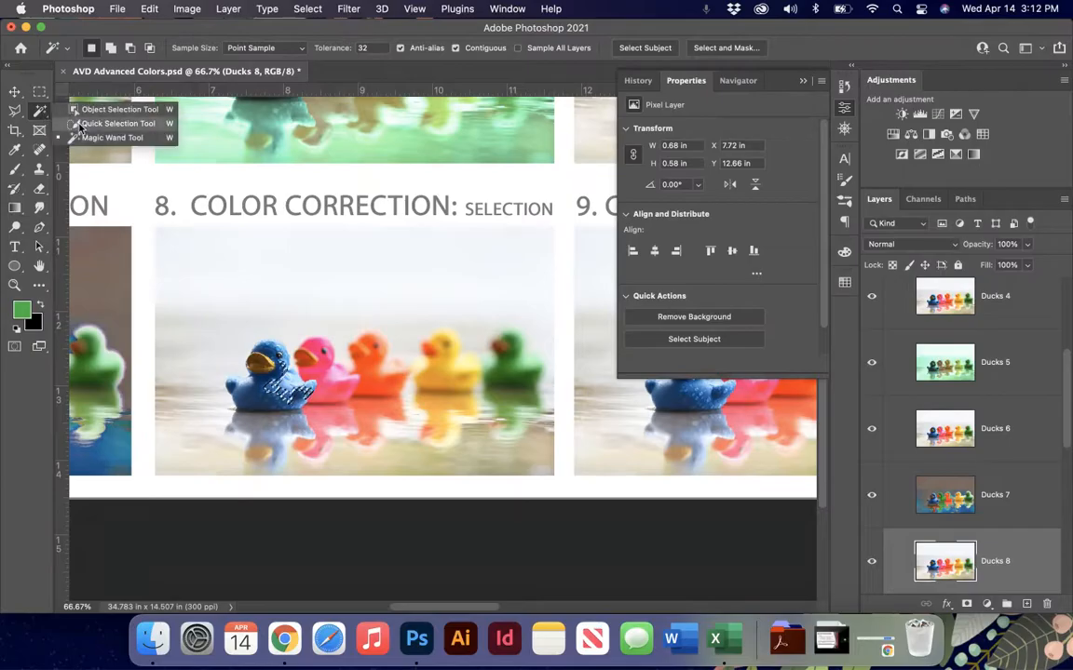
pyautogui.click(114, 123)
pyautogui.press('super+d')
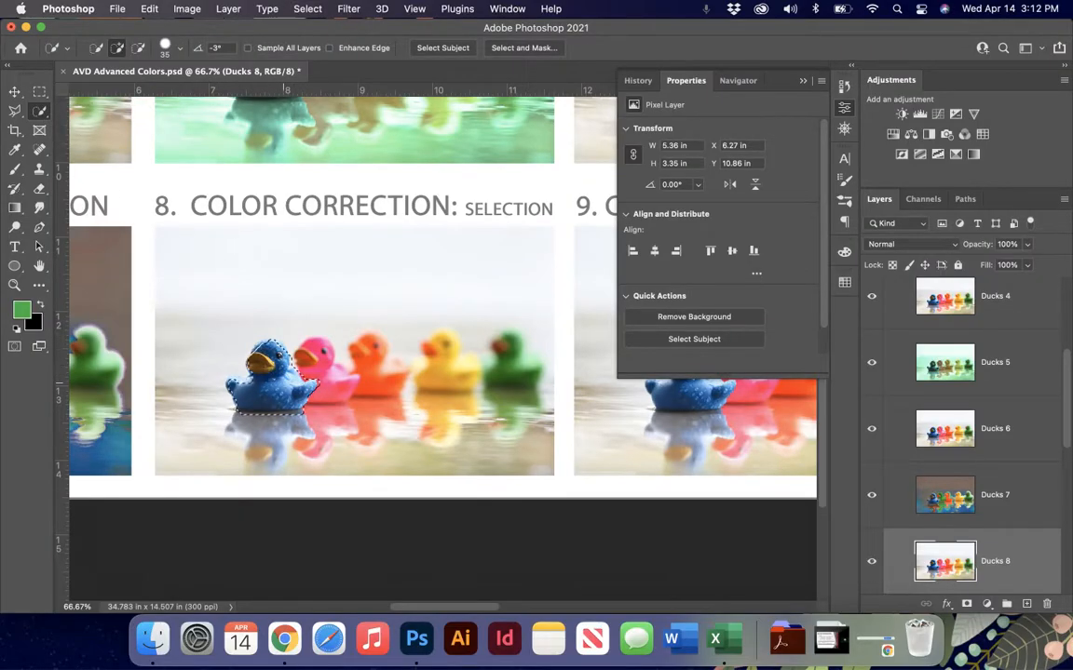
pyautogui.moveTo(279, 379); pyautogui.dragTo(234, 382)
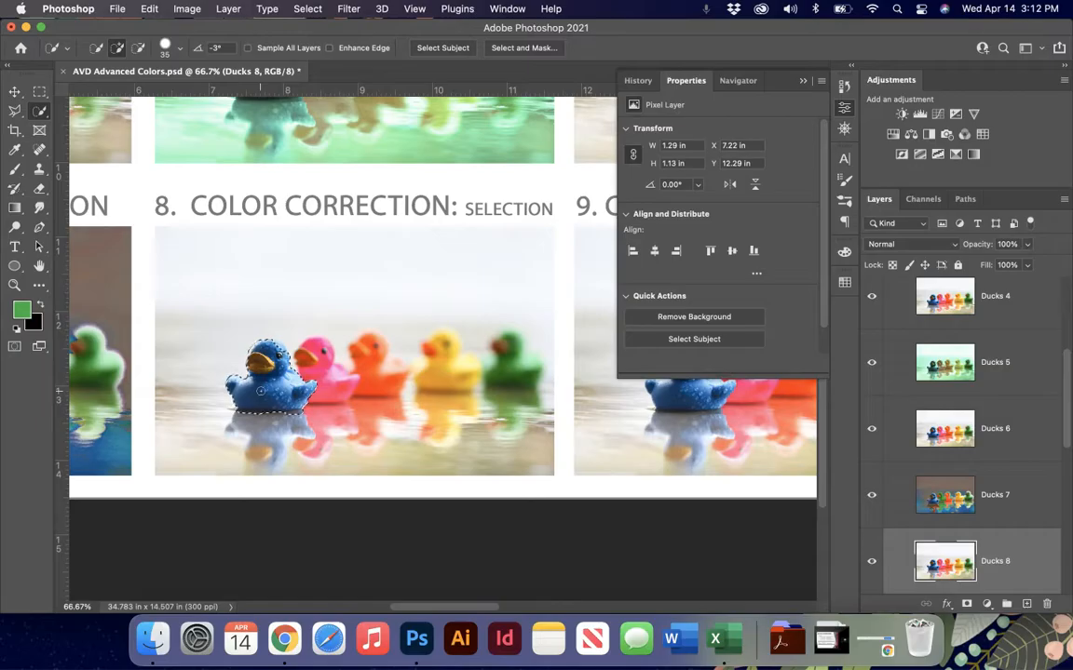
# Apply a midtone Color Balance to the selected blue duck with levels red +100, magenta -100 and blue +100
pyautogui.click(187, 9)
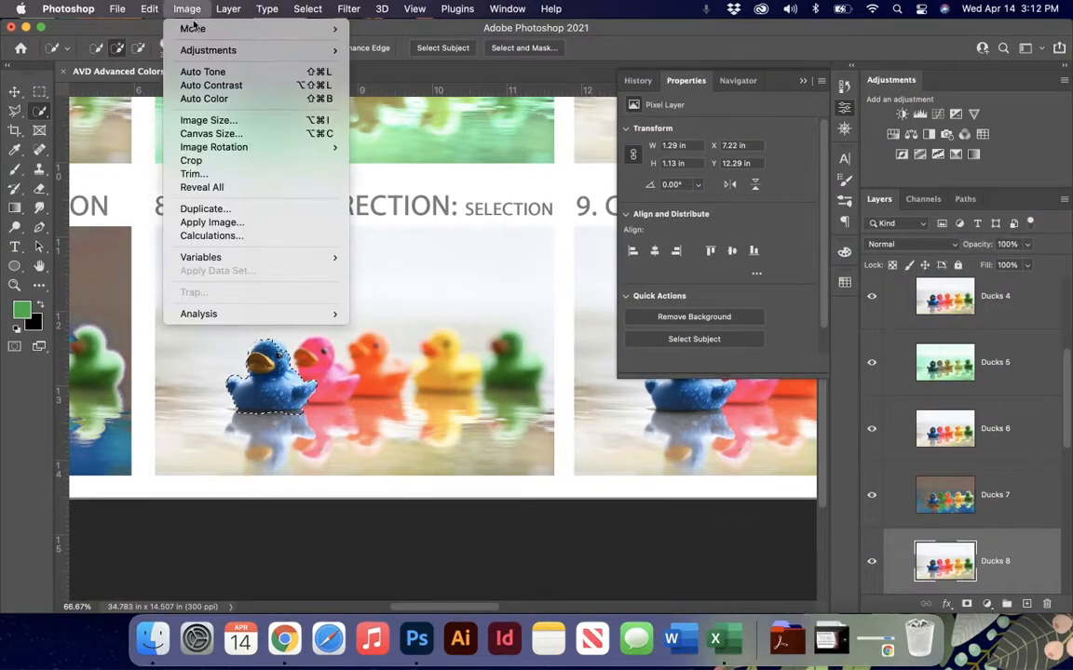
pyautogui.moveTo(209, 50)
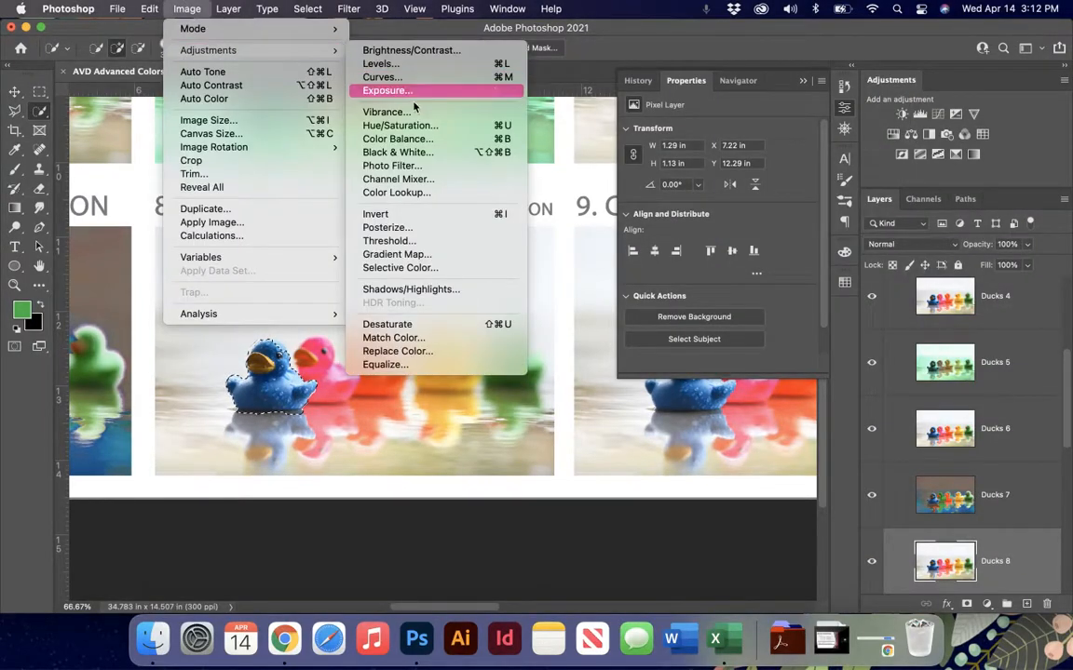
pyautogui.click(419, 139)
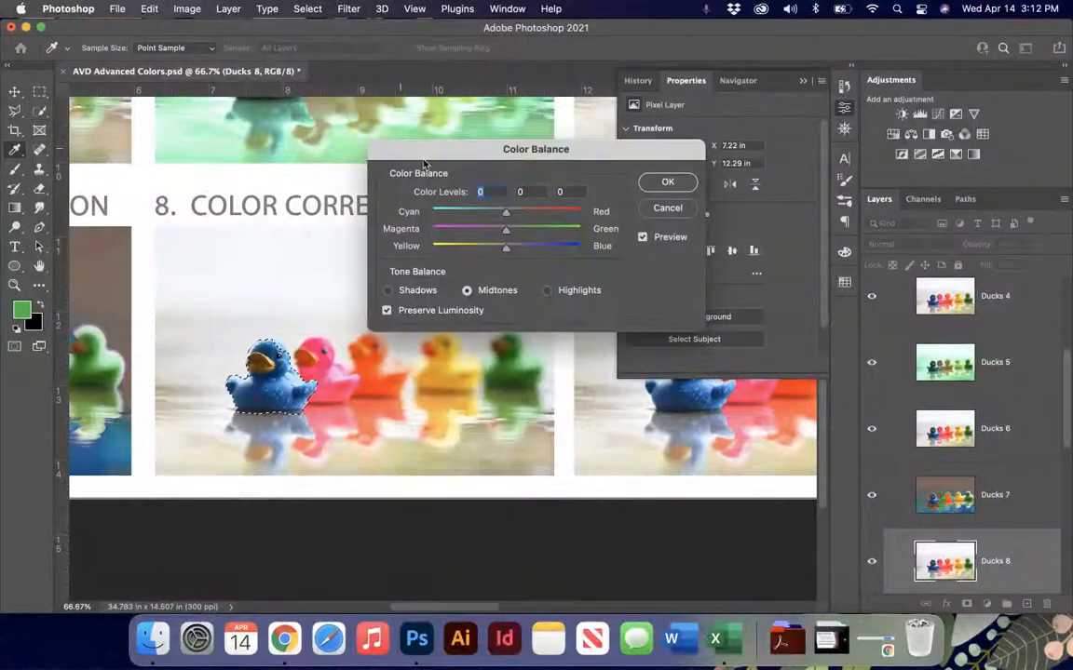
pyautogui.moveTo(507, 215); pyautogui.dragTo(575, 216)
pyautogui.moveTo(506, 248); pyautogui.dragTo(583, 250)
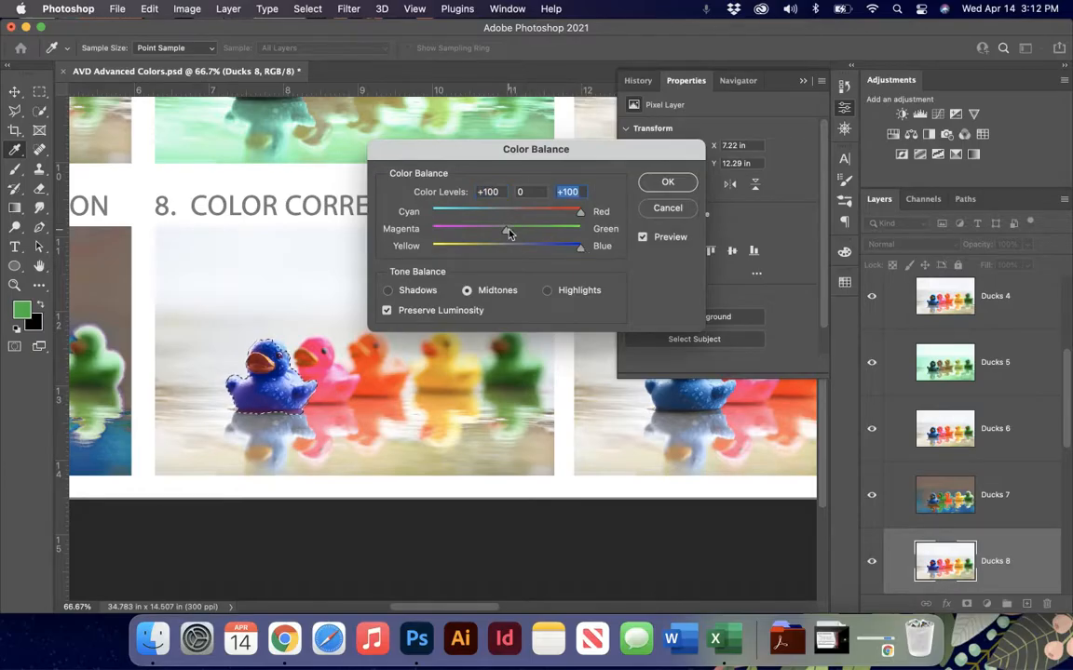
pyautogui.moveTo(509, 234); pyautogui.dragTo(431, 234)
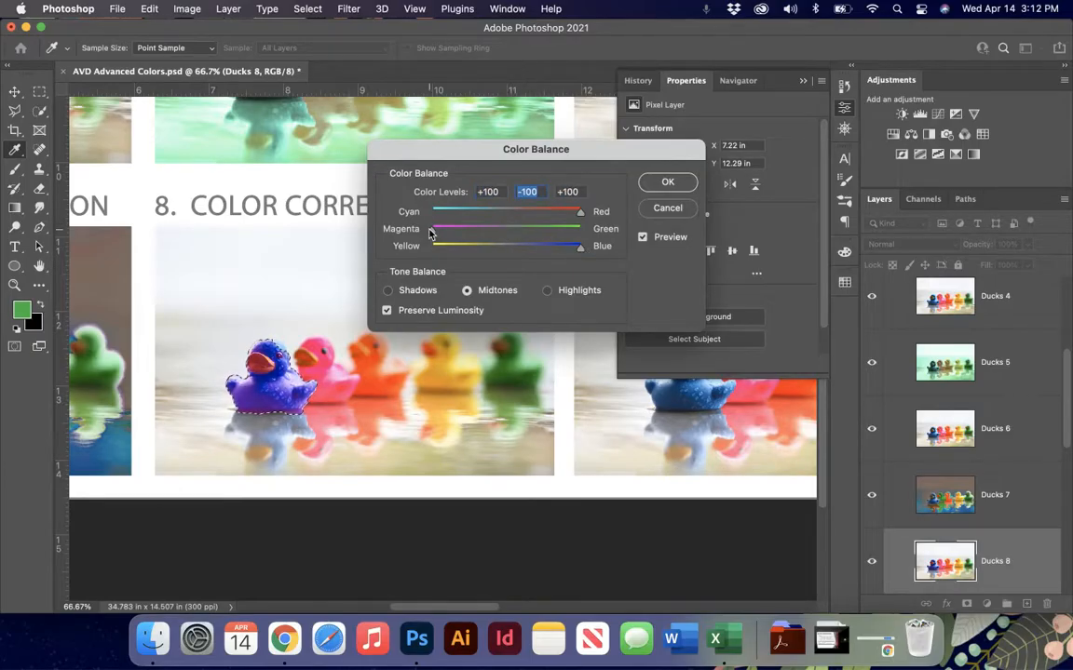
pyautogui.click(667, 181)
pyautogui.press('w')
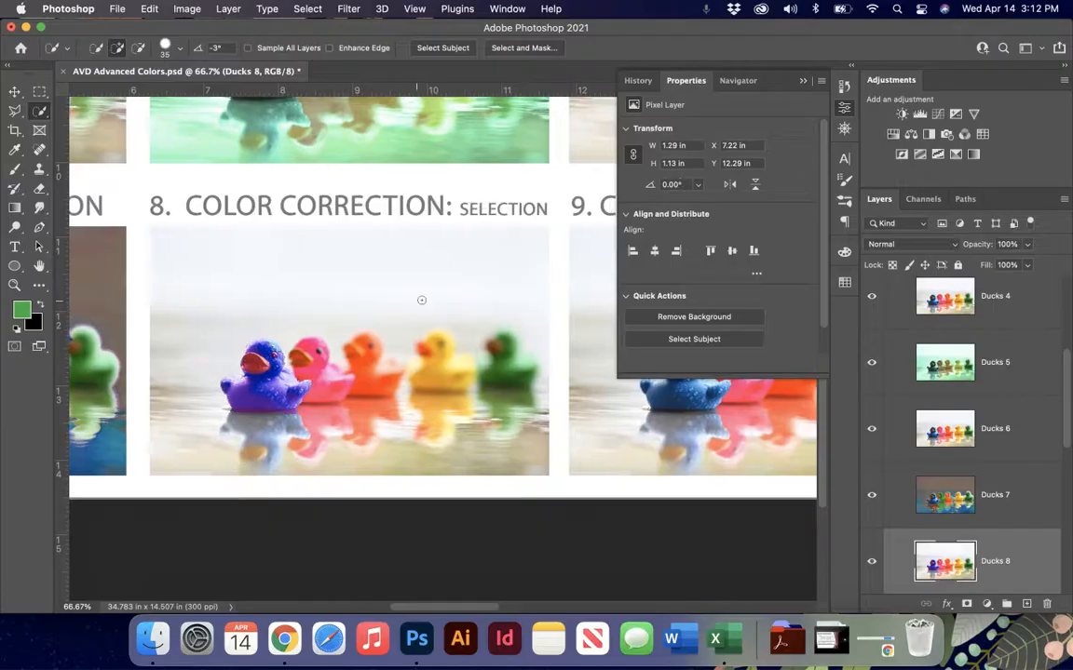
# Examine the Ducks 9 image under the Color Correction: Lasso Tool heading up close
pyautogui.hscroll(10, 421, 300)
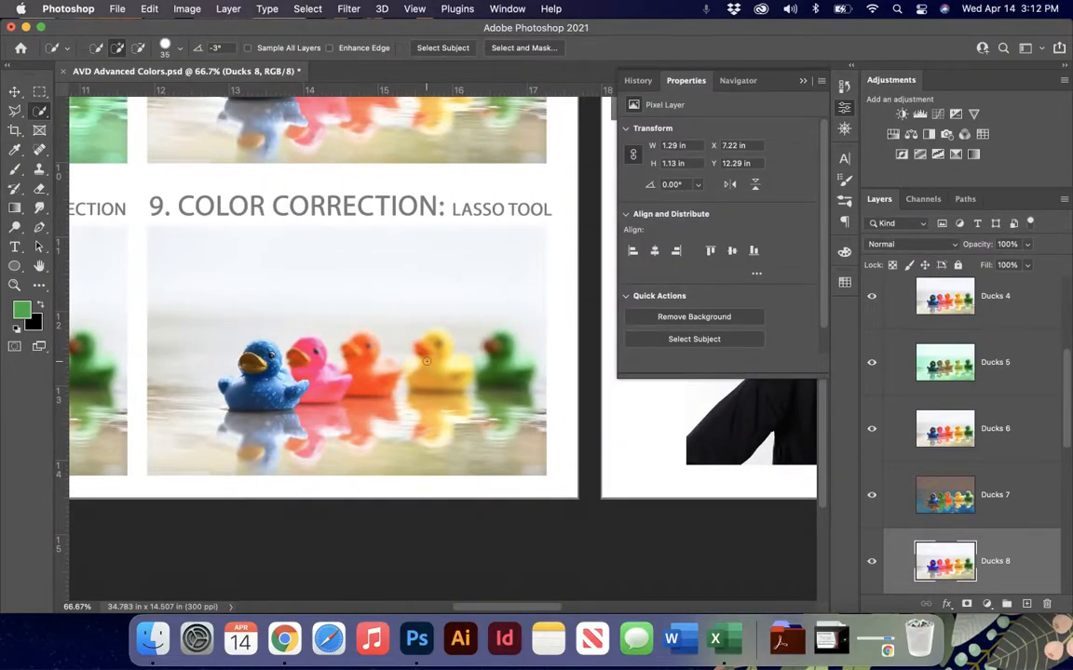
pyautogui.press('super+plus')
pyautogui.press('super+plus')
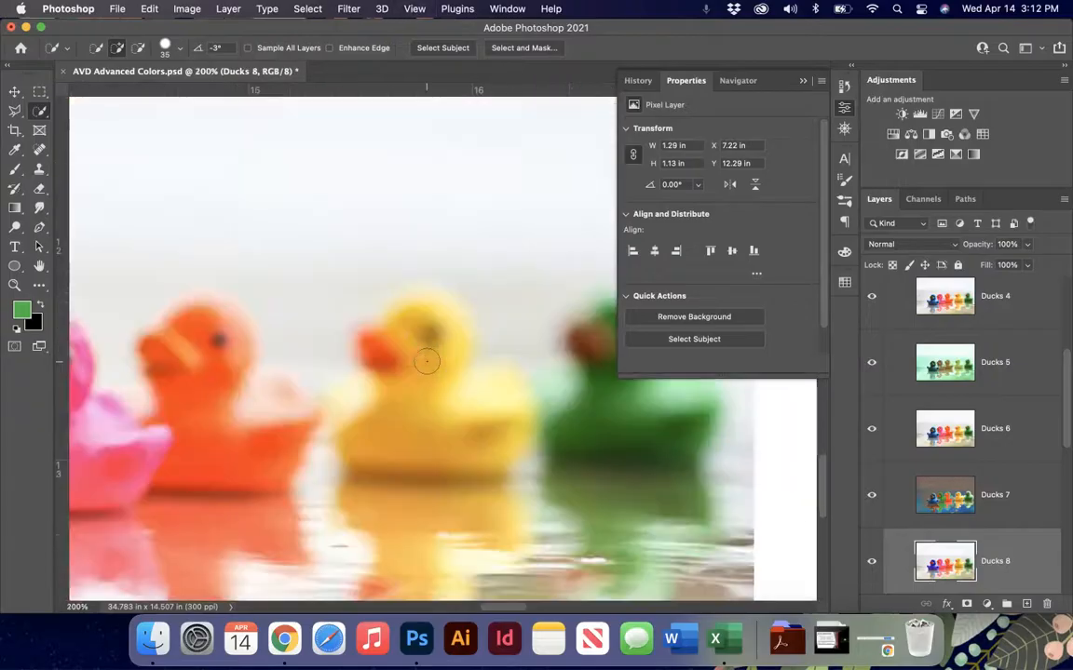
pyautogui.hscroll(-9, 427, 361)
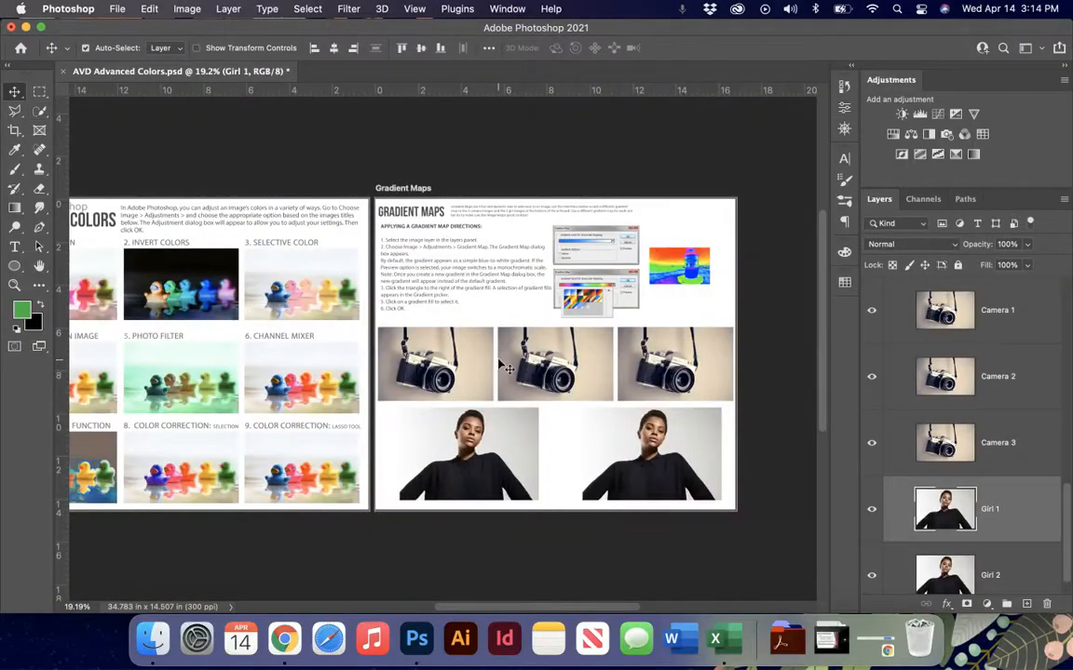
# Review the directions on the Gradient Maps artboard and the camera and girl images below them
pyautogui.press('super')
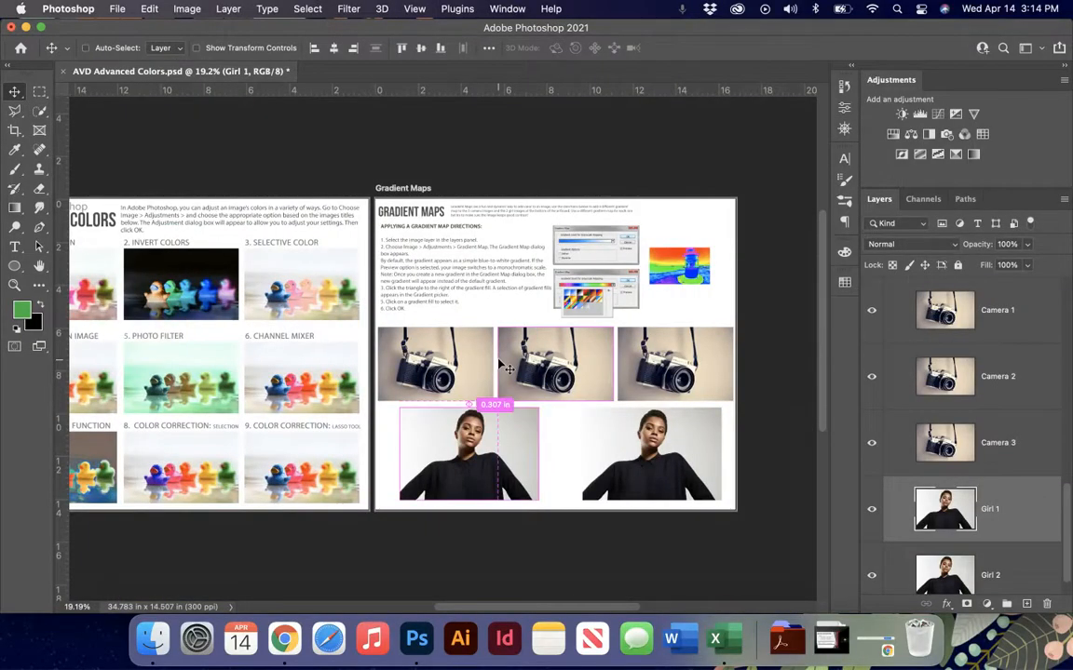
pyautogui.press('super+plus')
pyautogui.press('super+plus')
pyautogui.hscroll(3, 498, 361)
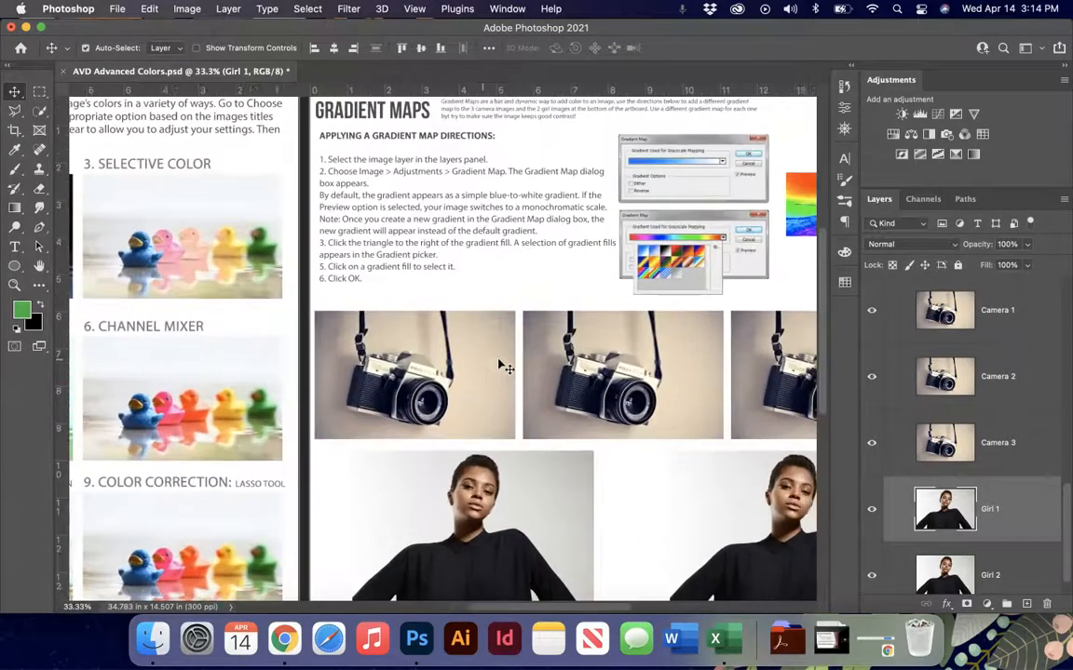
pyautogui.scroll(2, 504, 368)
pyautogui.press('super+equal')
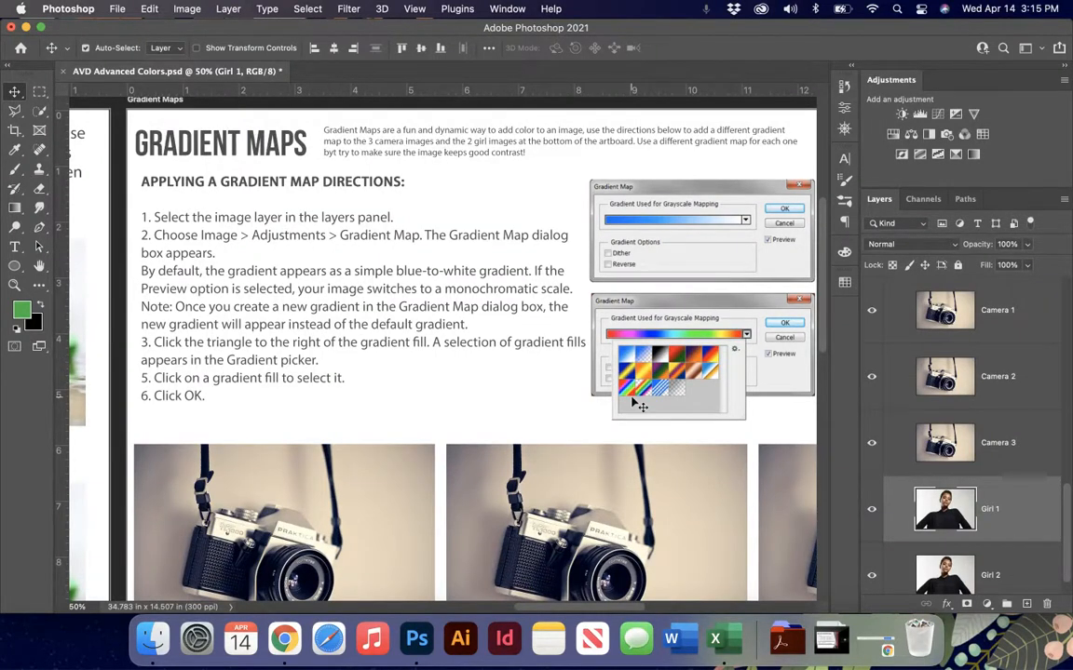
pyautogui.scroll(-4, 633, 404)
pyautogui.hscroll(2, 633, 403)
pyautogui.scroll(-3, 633, 403)
pyautogui.hscroll(3, 633, 403)
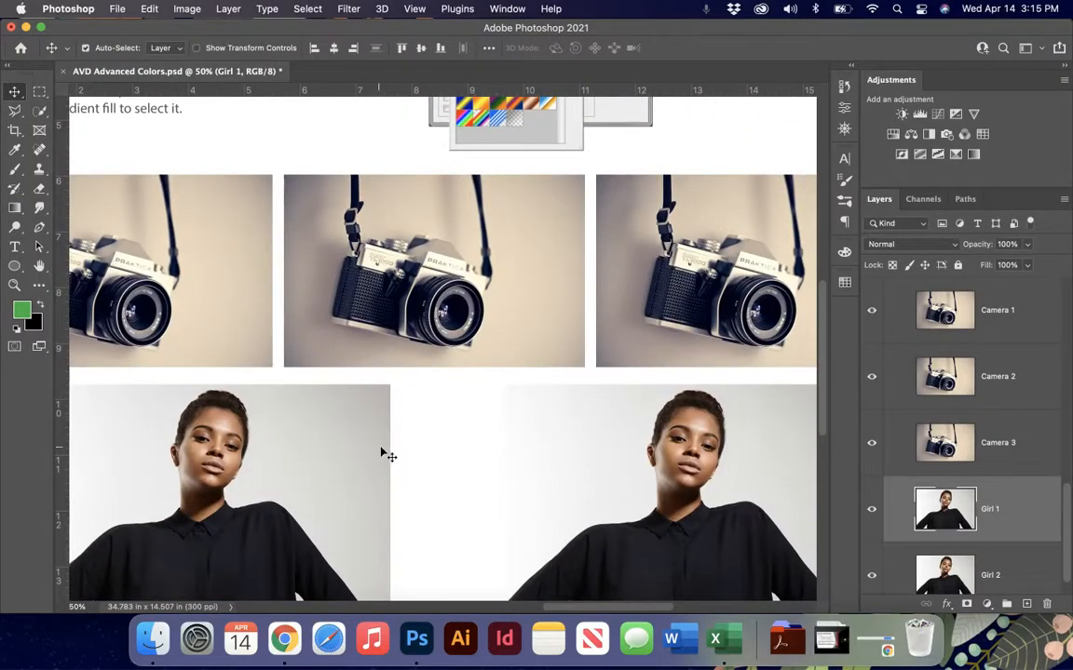
pyautogui.scroll(4, 633, 489)
pyautogui.hscroll(-2, 634, 489)
pyautogui.scroll(1, 596, 489)
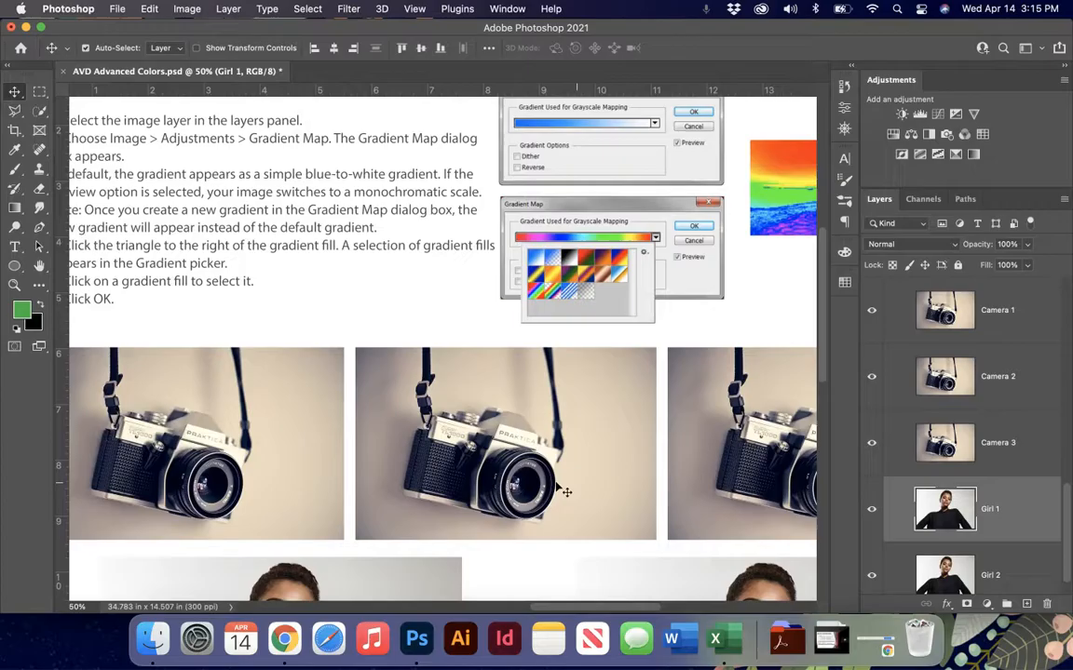
# Make the Camera 1 layer, the first camera image on the Gradient Maps artboard, active
pyautogui.click(284, 430)
pyautogui.hscroll(-3, 475, 433)
pyautogui.hscroll(-3, 474, 434)
pyautogui.scroll(1, 475, 434)
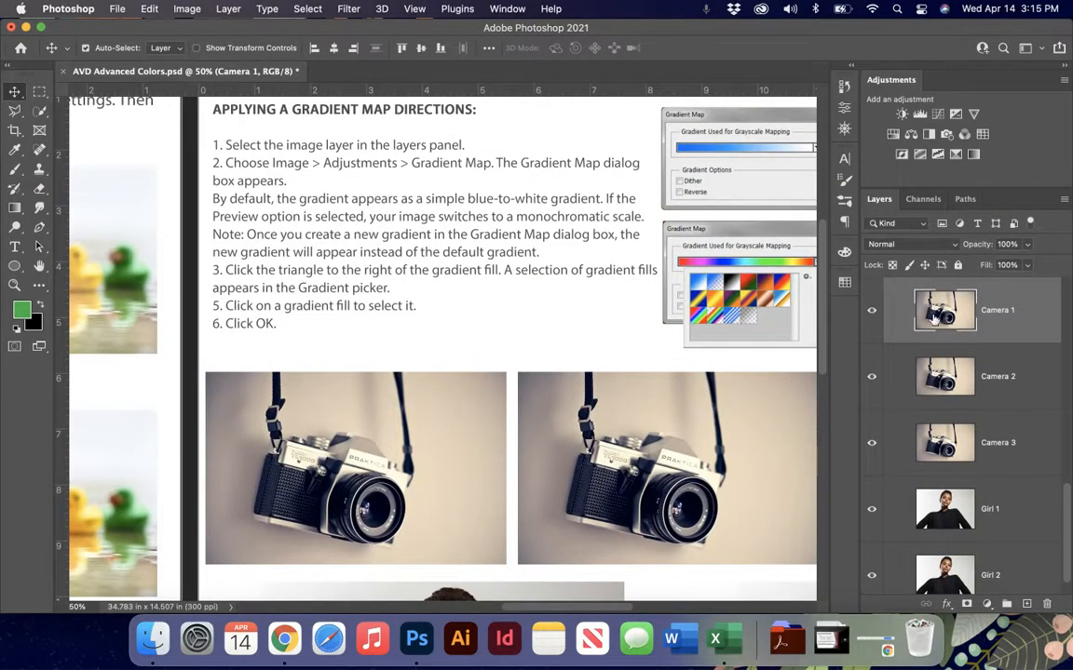
pyautogui.click(950, 377)
pyautogui.click(945, 312)
# Try a Gradient Map on Camera 1 using the black-to-white gradient from the Basics presets
pyautogui.click(187, 8)
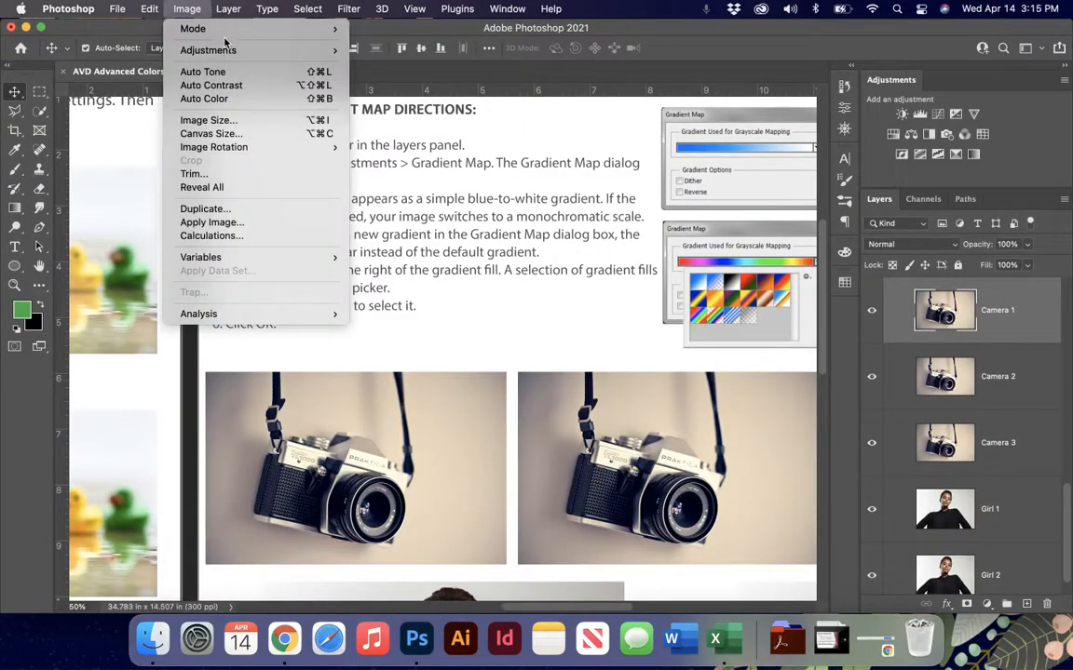
pyautogui.moveTo(182, 48)
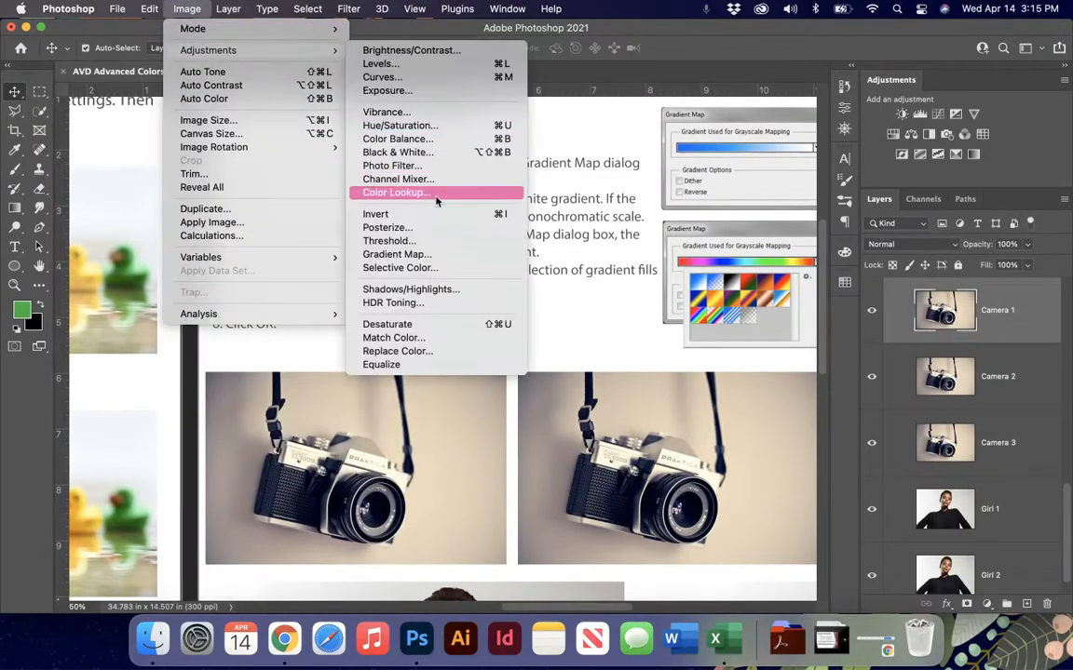
pyautogui.click(410, 254)
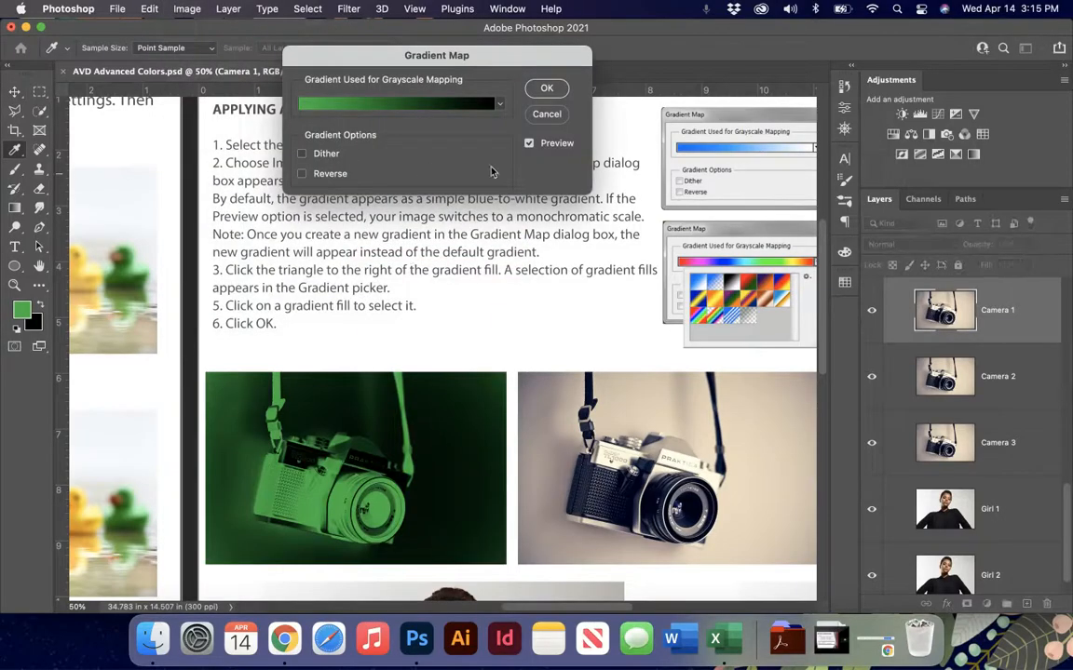
pyautogui.moveTo(444, 62); pyautogui.dragTo(746, 48)
pyautogui.hscroll(5, 293, 239)
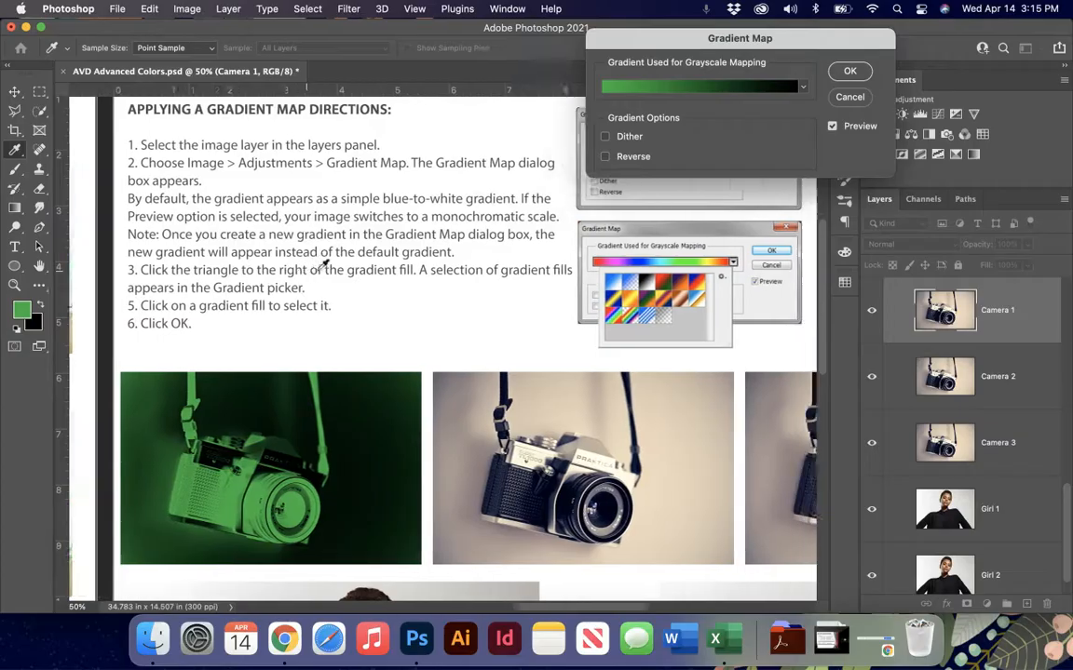
pyautogui.hscroll(1, 325, 264)
pyautogui.click(801, 87)
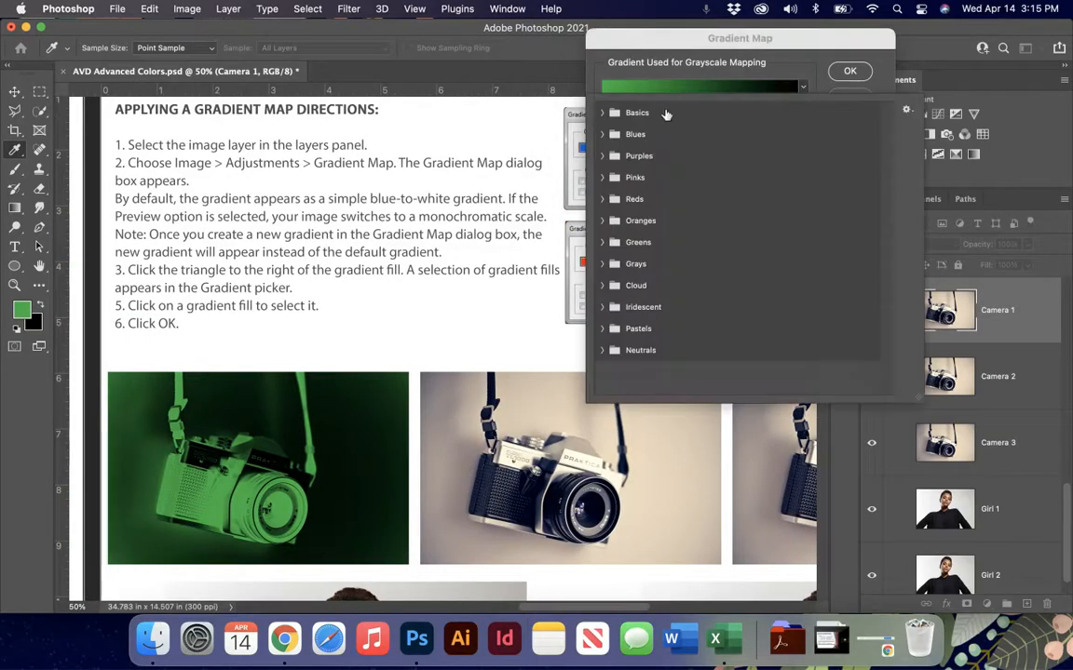
pyautogui.click(603, 113)
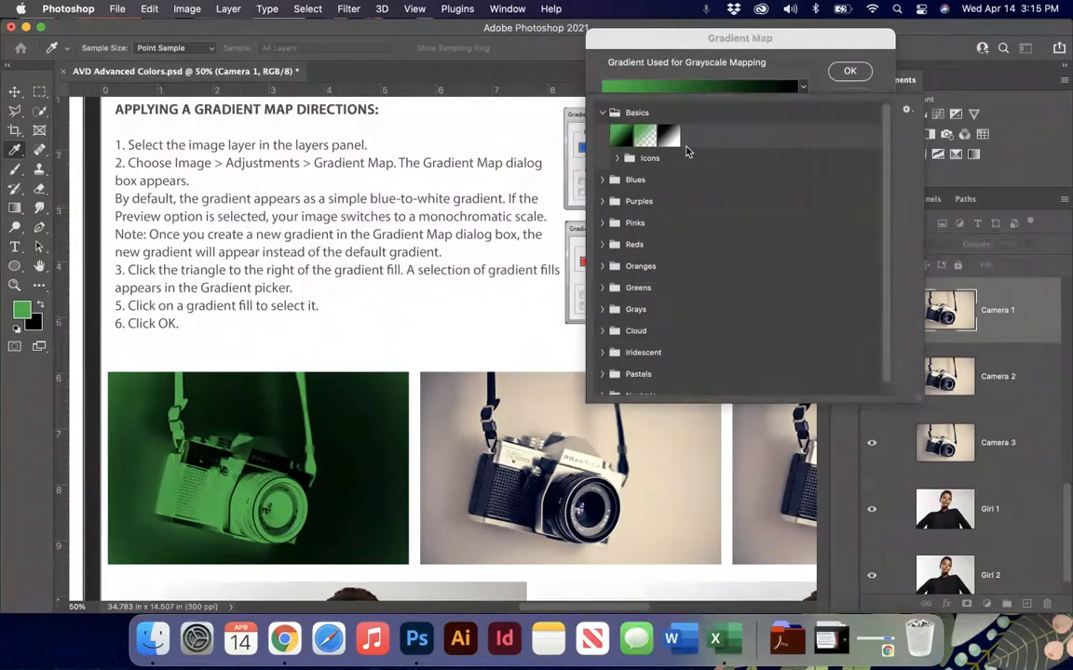
pyautogui.click(669, 137)
pyautogui.click(39, 307)
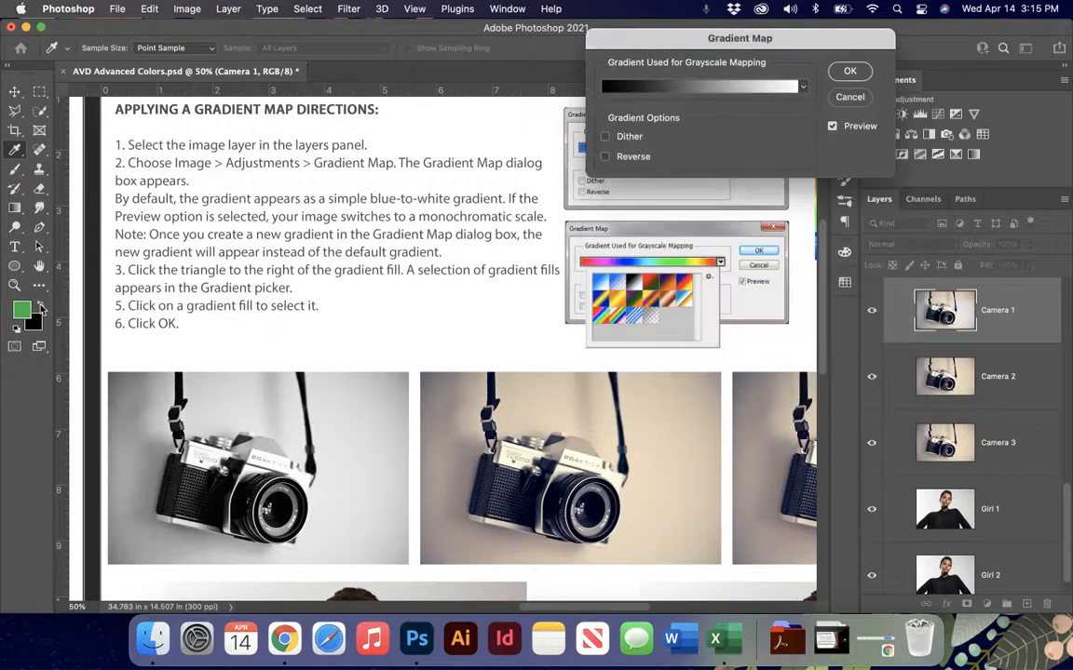
pyautogui.click(849, 97)
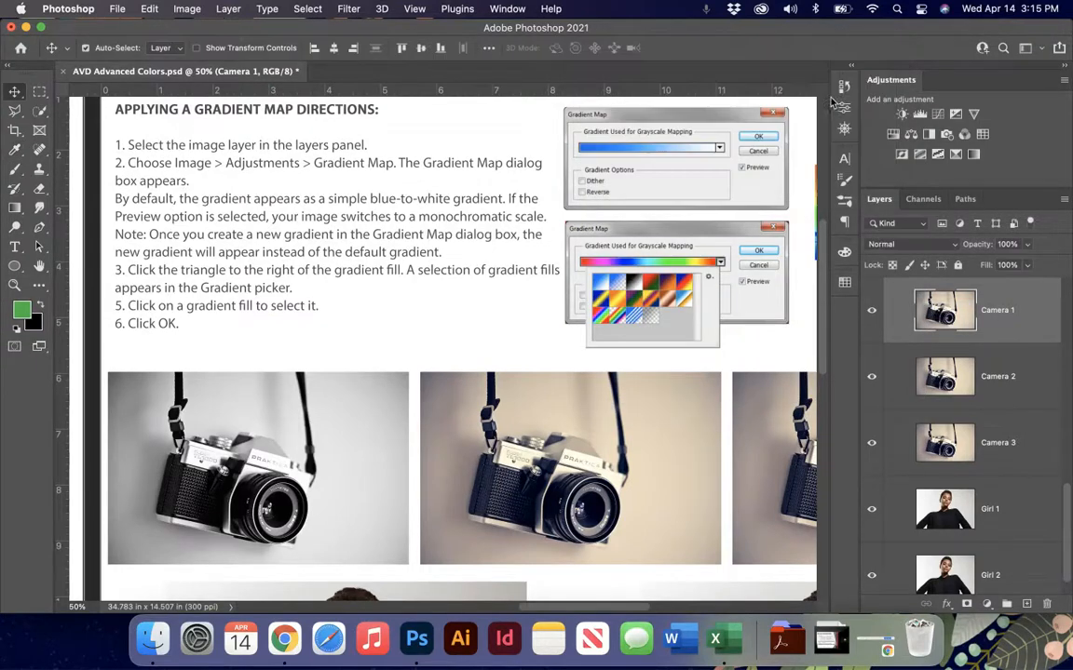
# Reset the foreground and background colors to the default black and white
pyautogui.click(39, 308)
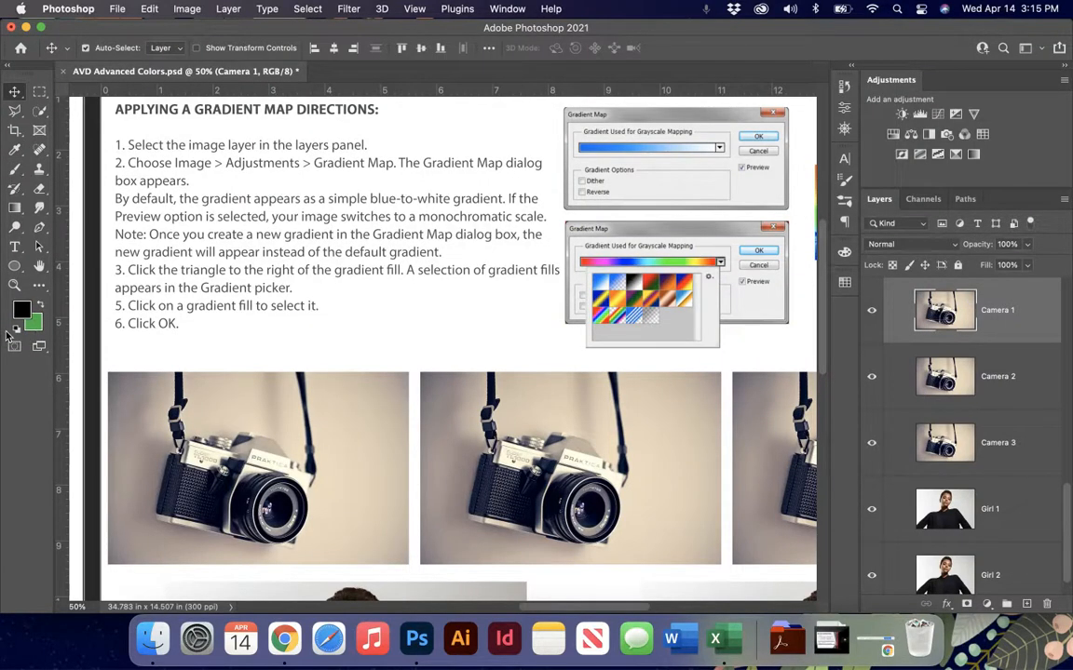
pyautogui.click(15, 327)
pyautogui.click(185, 12)
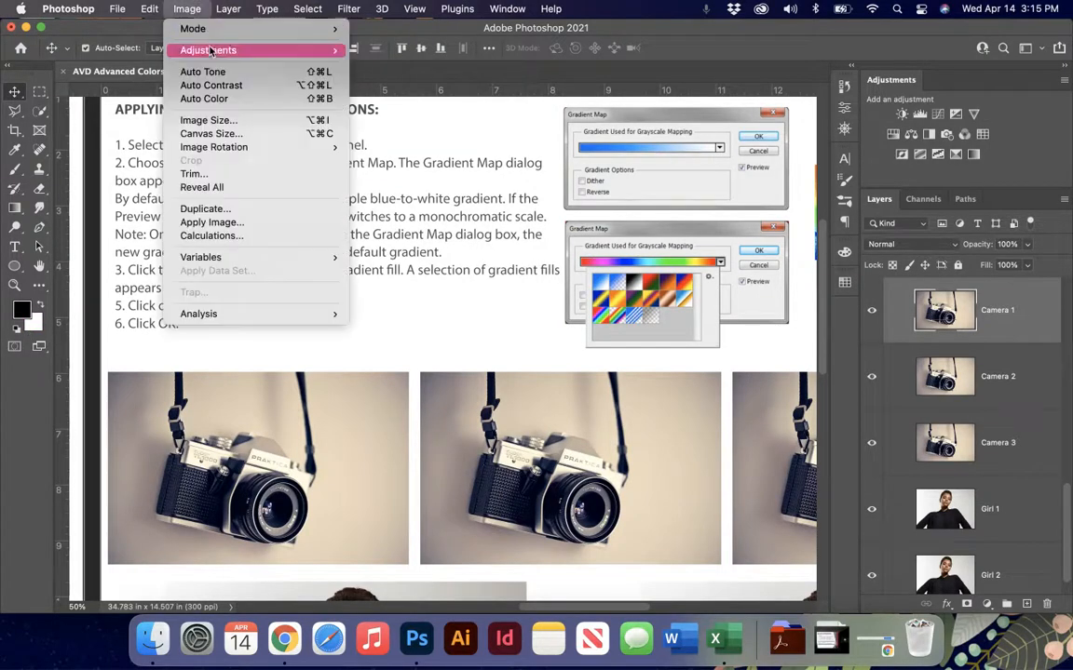
pyautogui.moveTo(212, 52)
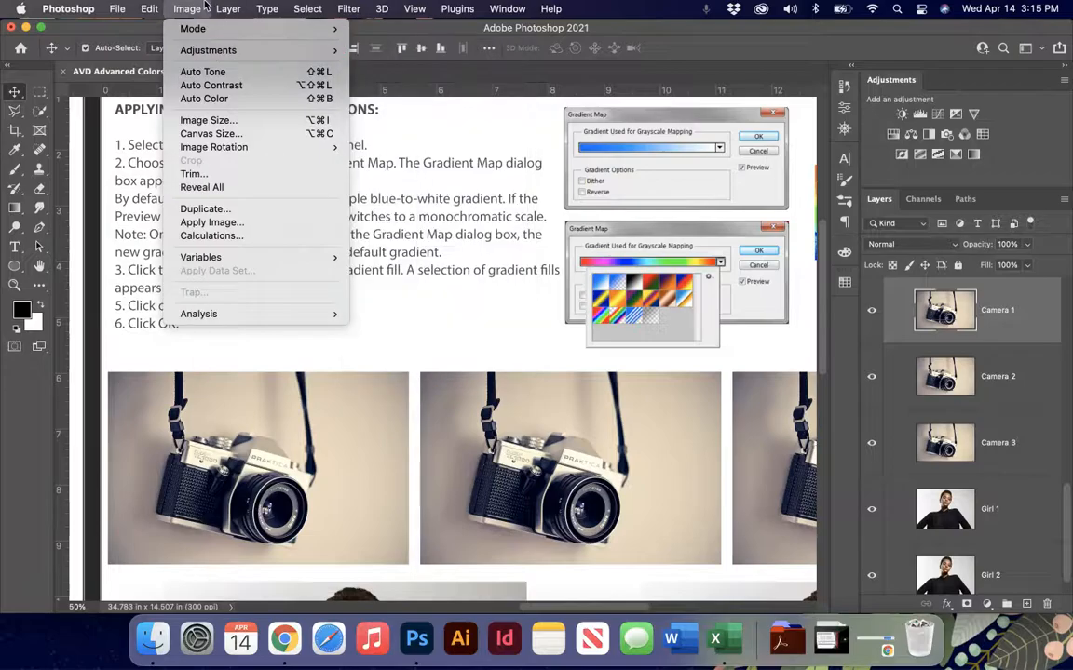
pyautogui.click(201, 10)
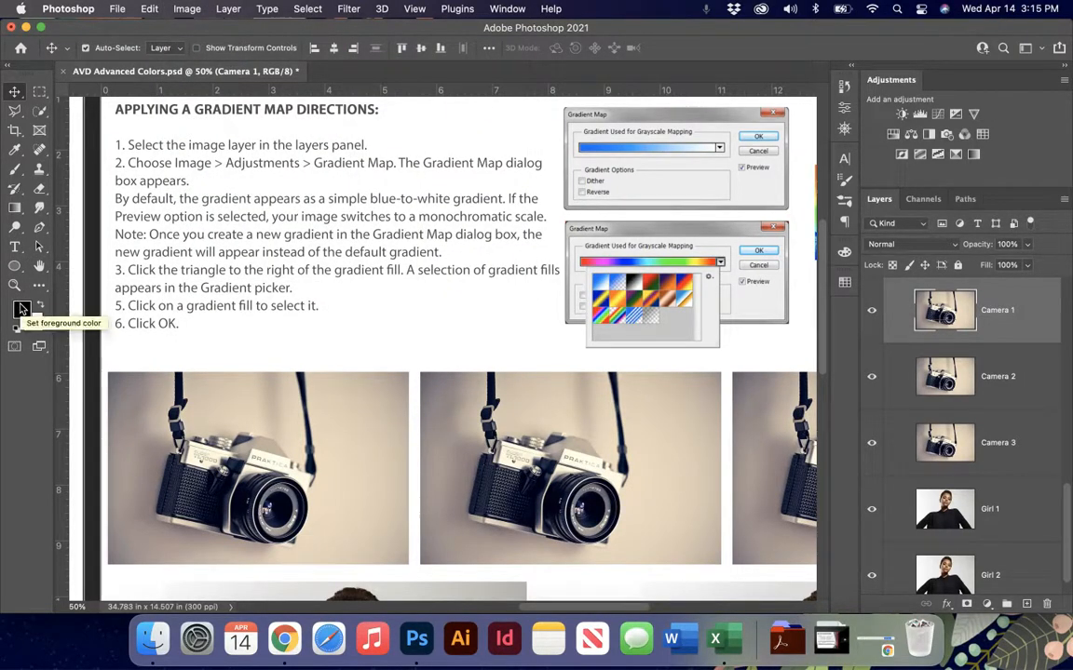
# Start a Gradient Map adjustment on Camera 1 with the Blue_24 preset from the Blues group
pyautogui.click(187, 8)
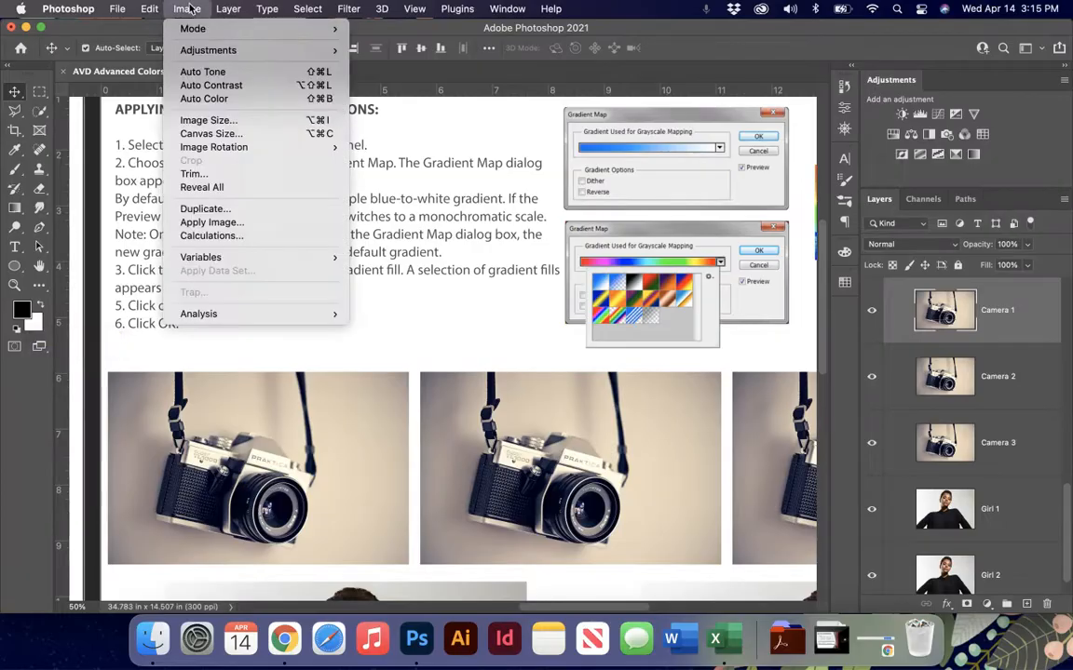
pyautogui.moveTo(209, 50)
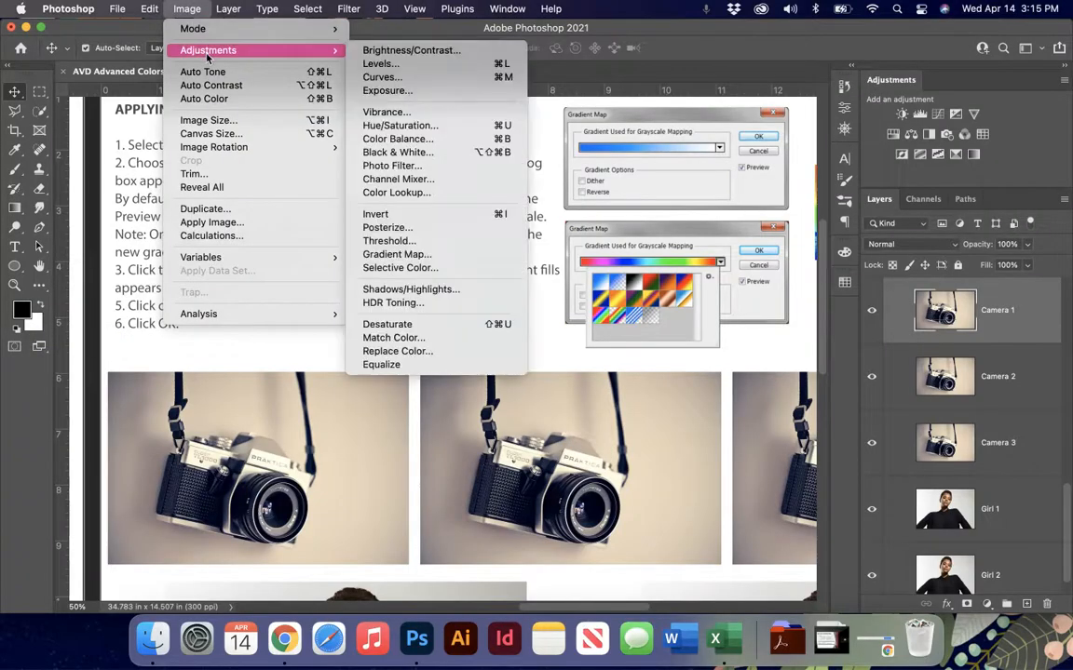
pyautogui.click(413, 254)
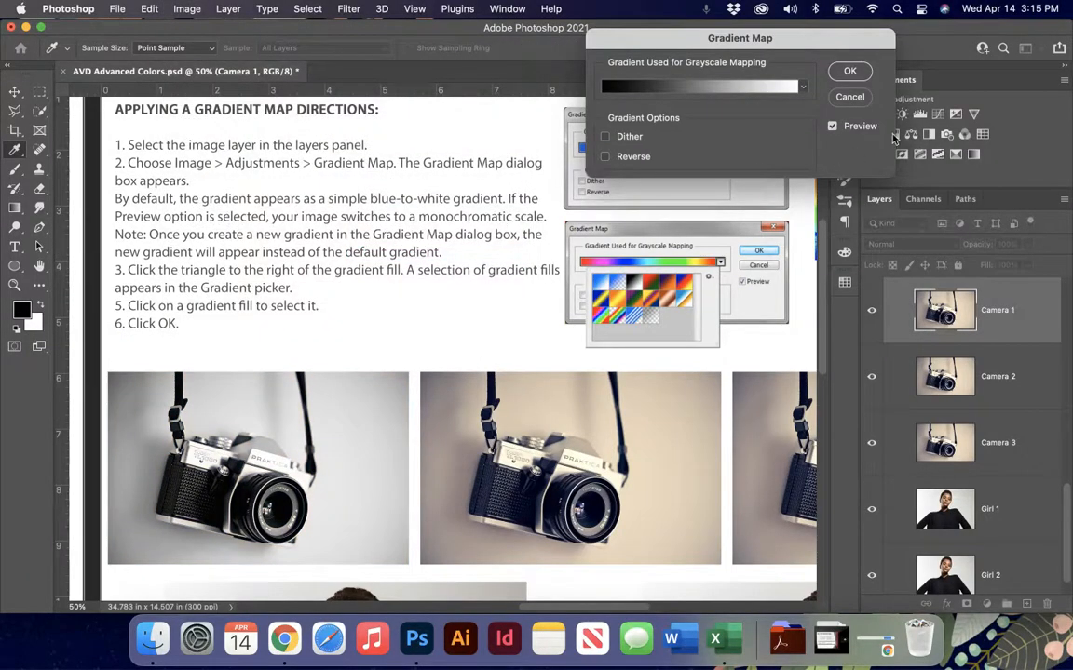
pyautogui.click(800, 87)
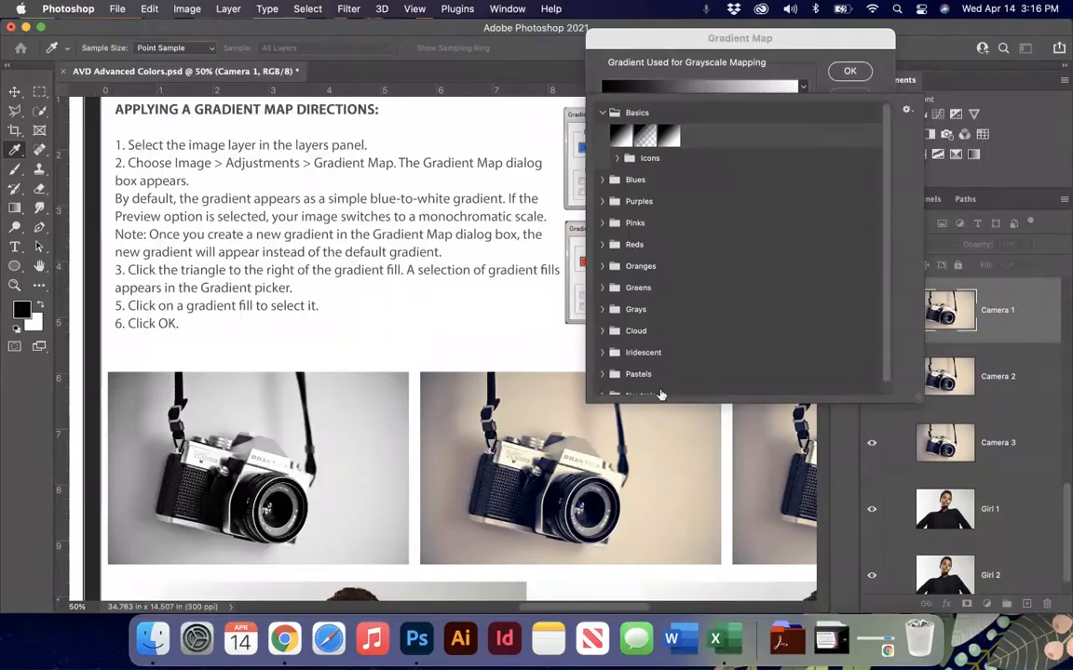
pyautogui.click(612, 181)
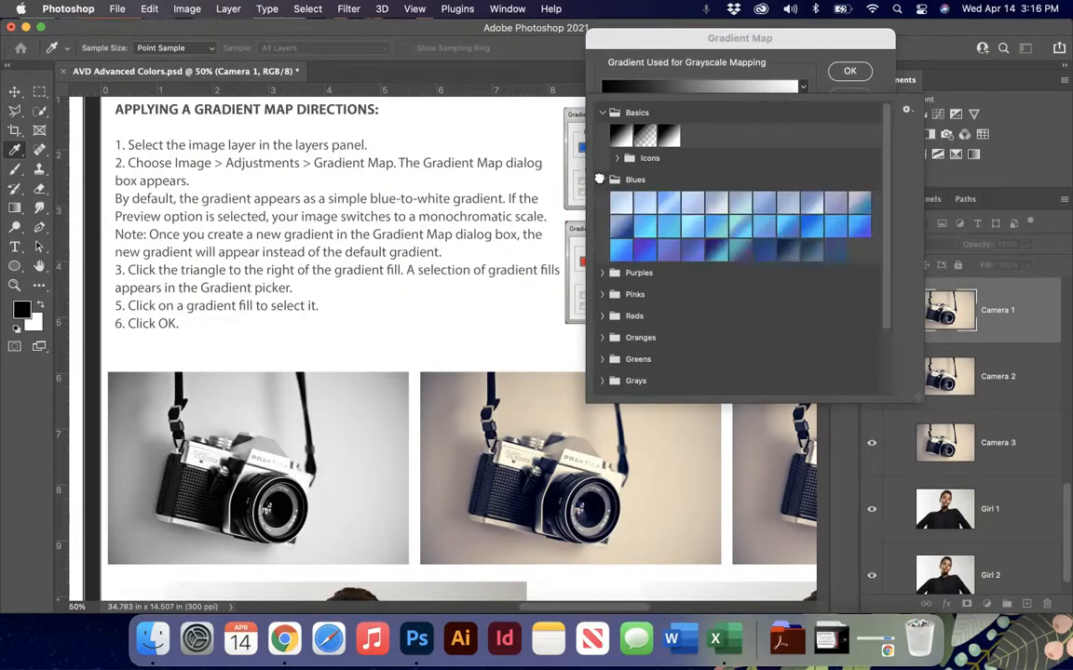
pyautogui.click(641, 253)
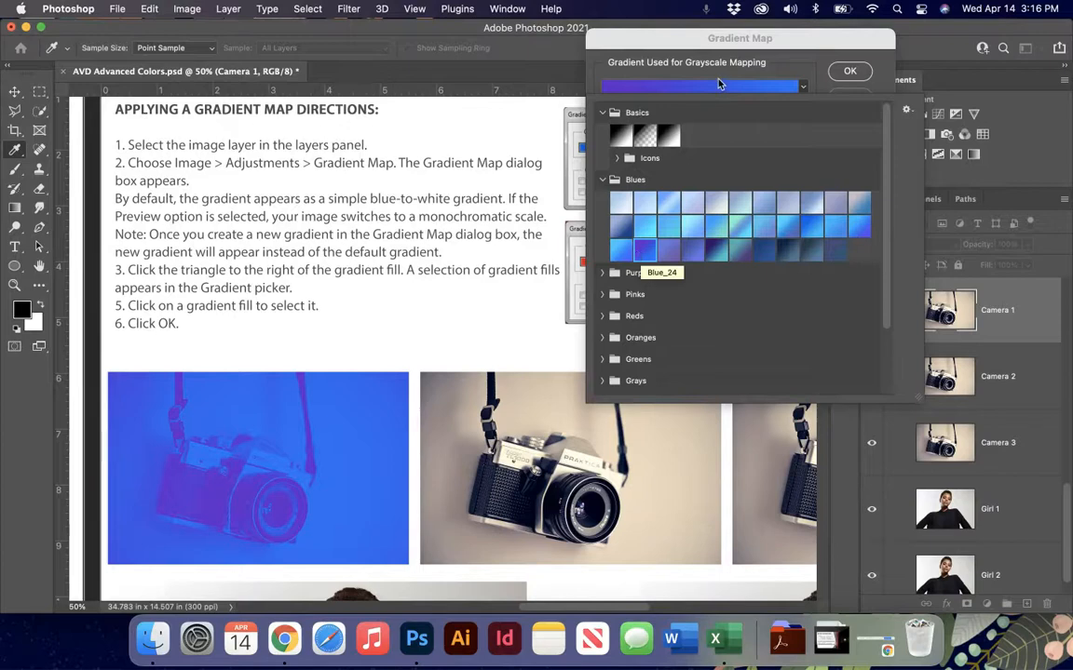
# Open the Blue_24 gradient for editing and rearrange its opacity stops, placing one at the 1% location and another further along
pyautogui.click(681, 89)
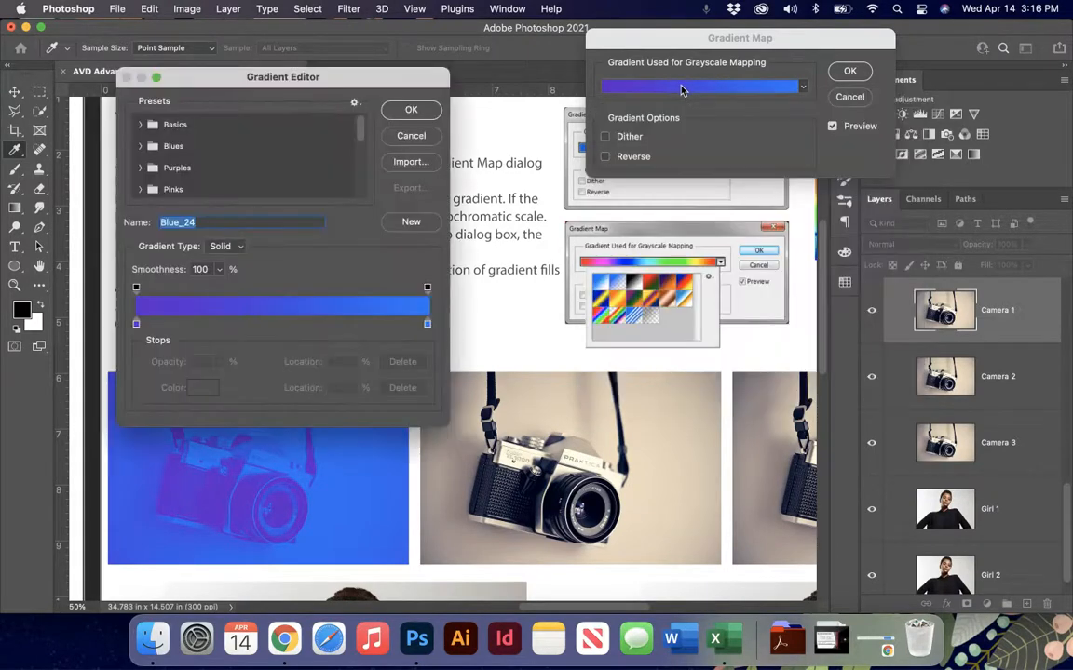
pyautogui.moveTo(351, 81); pyautogui.dragTo(719, 45)
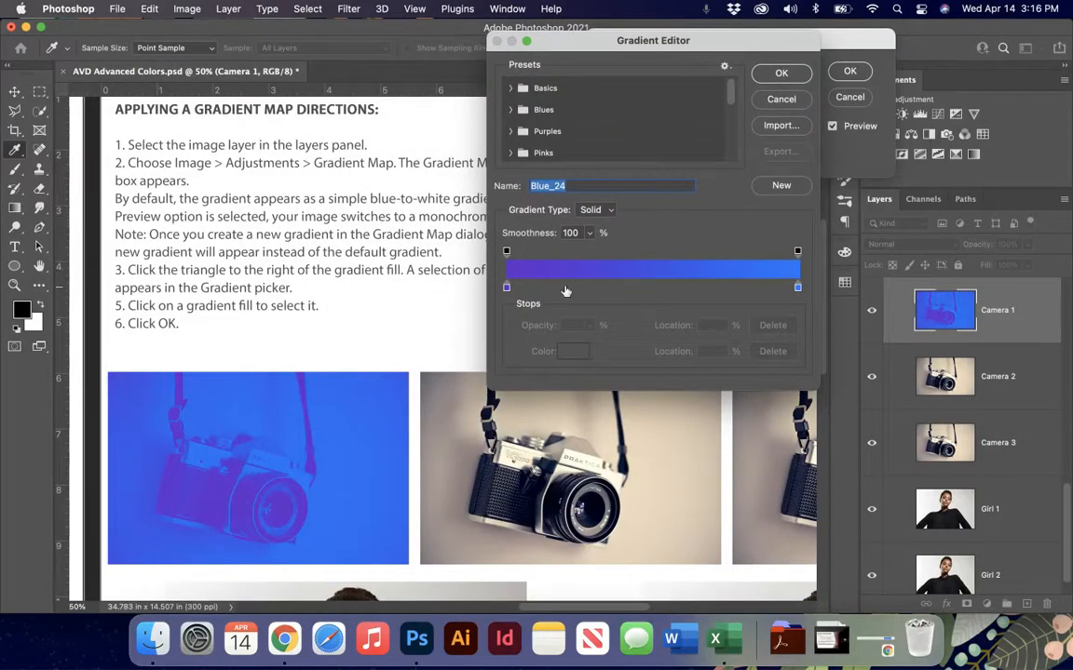
pyautogui.moveTo(508, 288); pyautogui.dragTo(564, 260)
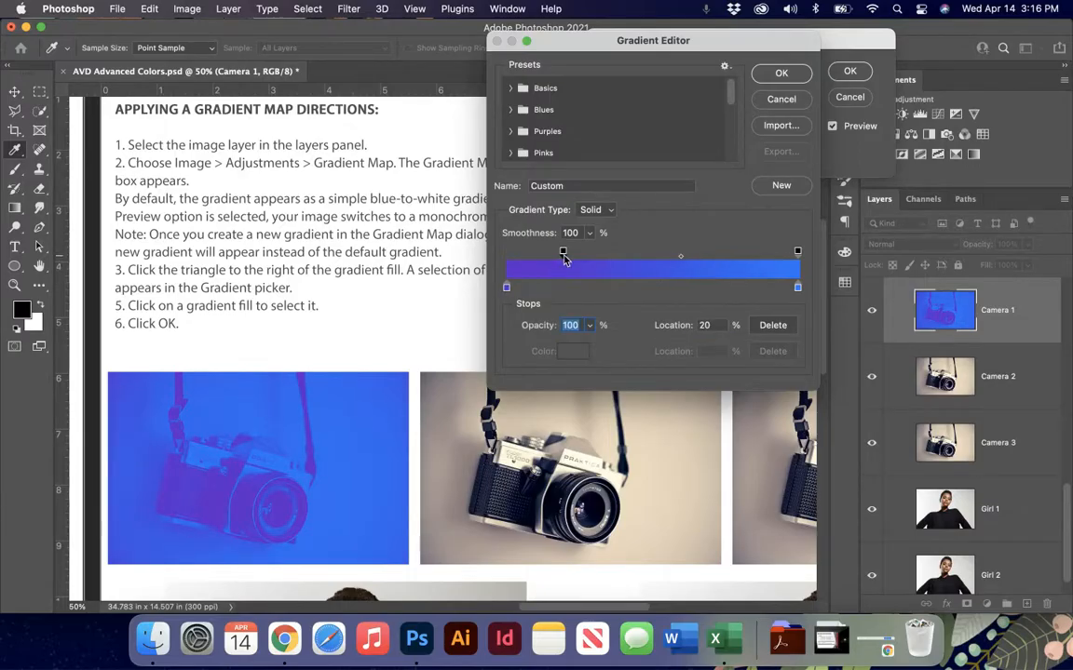
pyautogui.moveTo(682, 255); pyautogui.dragTo(510, 253)
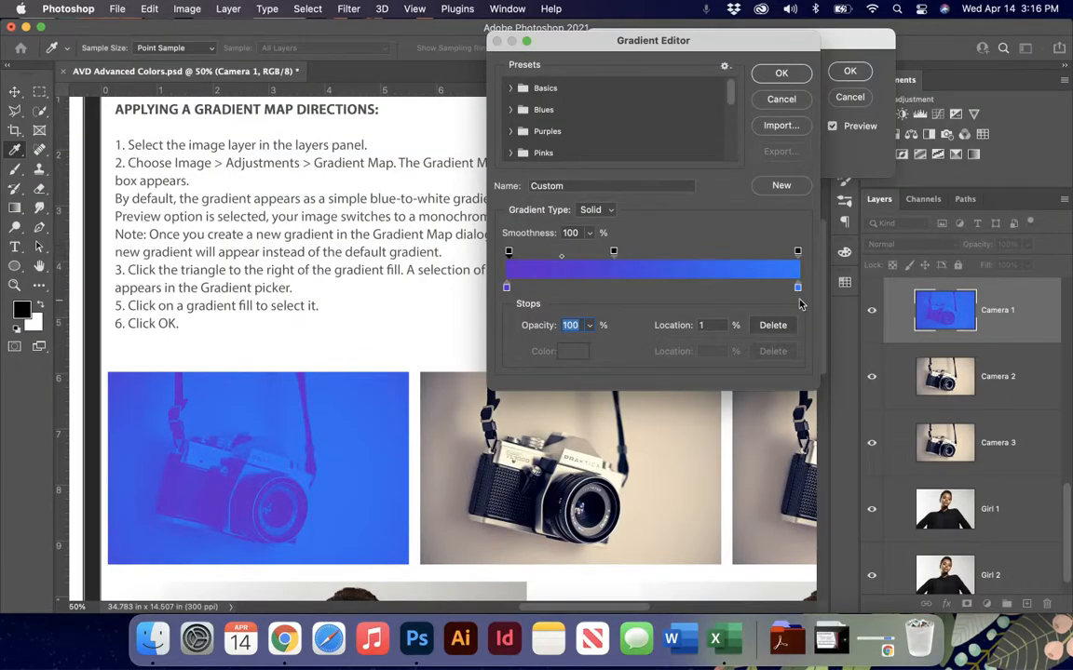
# Shift the bright blue color stop inward and add a dark navy blue color stop at the 38% location
pyautogui.moveTo(798, 287); pyautogui.dragTo(700, 326)
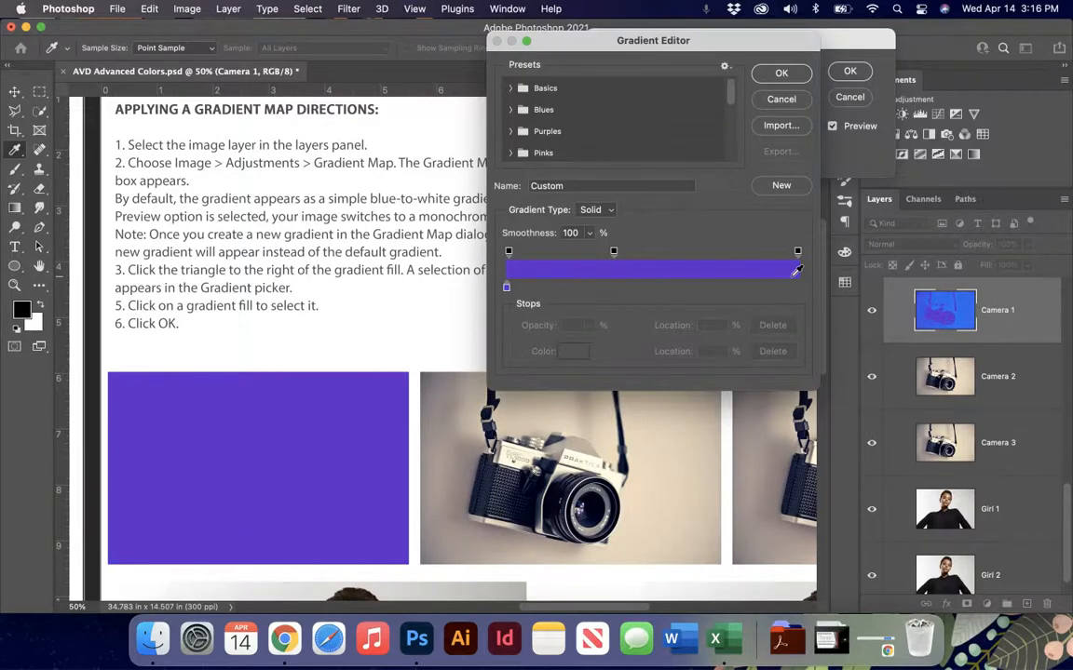
pyautogui.press('super+z')
pyautogui.click(619, 286)
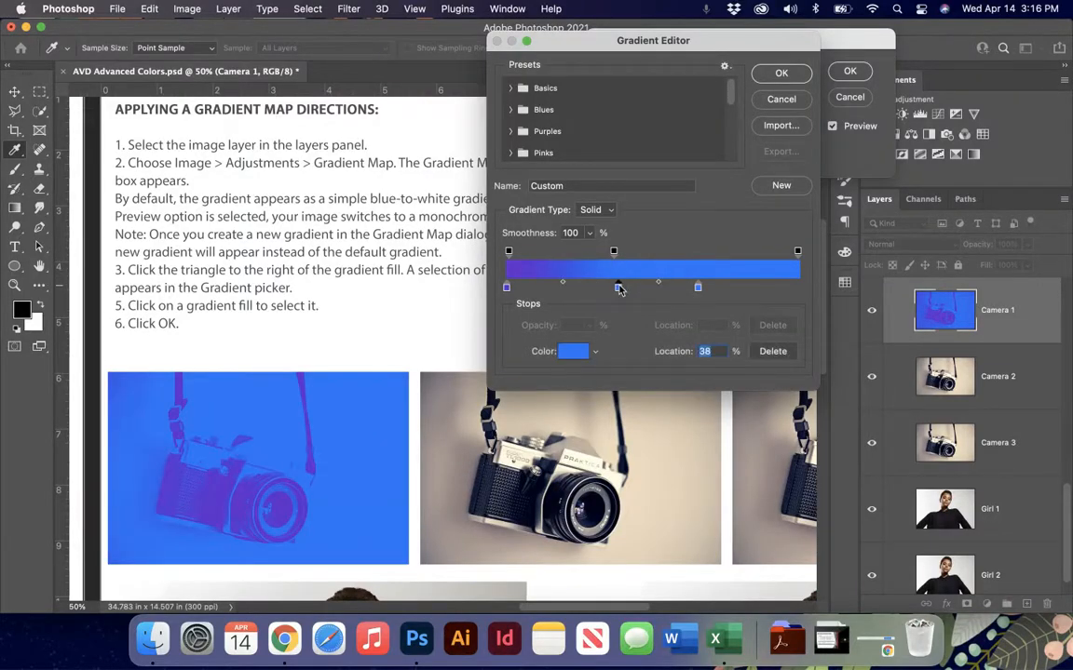
pyautogui.doubleClick(620, 287)
pyautogui.click(502, 254)
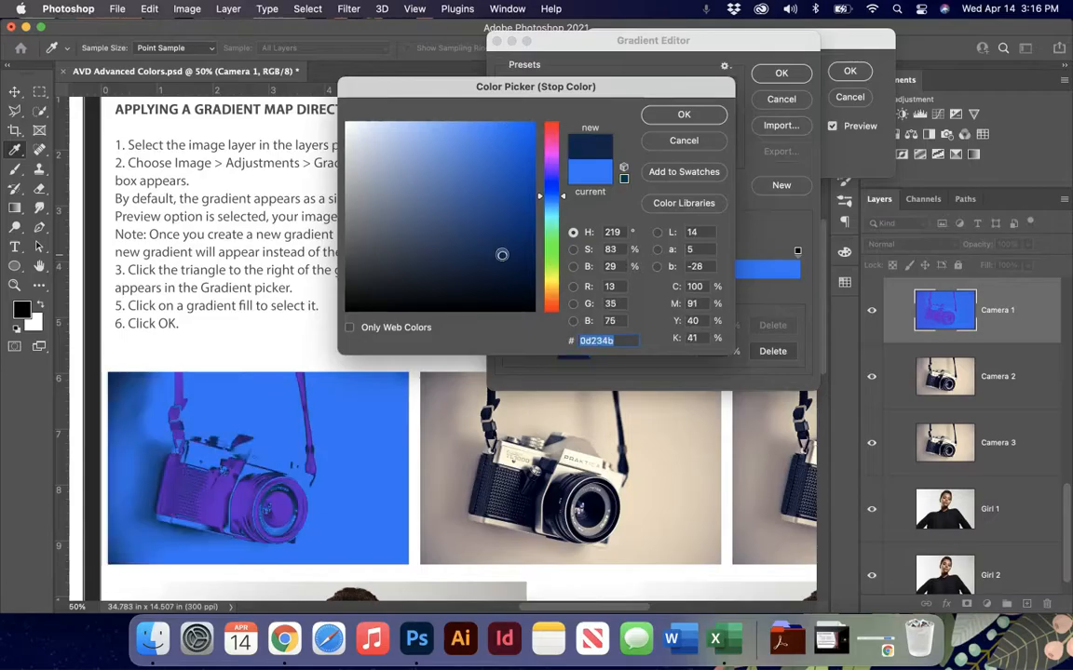
pyautogui.click(528, 249)
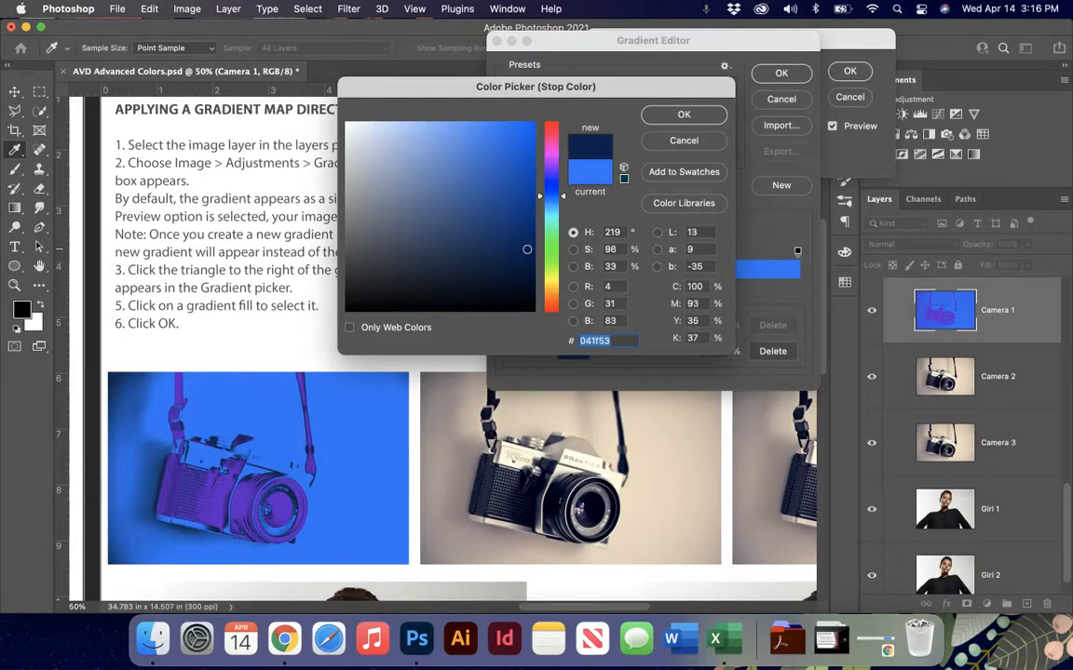
pyautogui.click(529, 258)
pyautogui.click(683, 113)
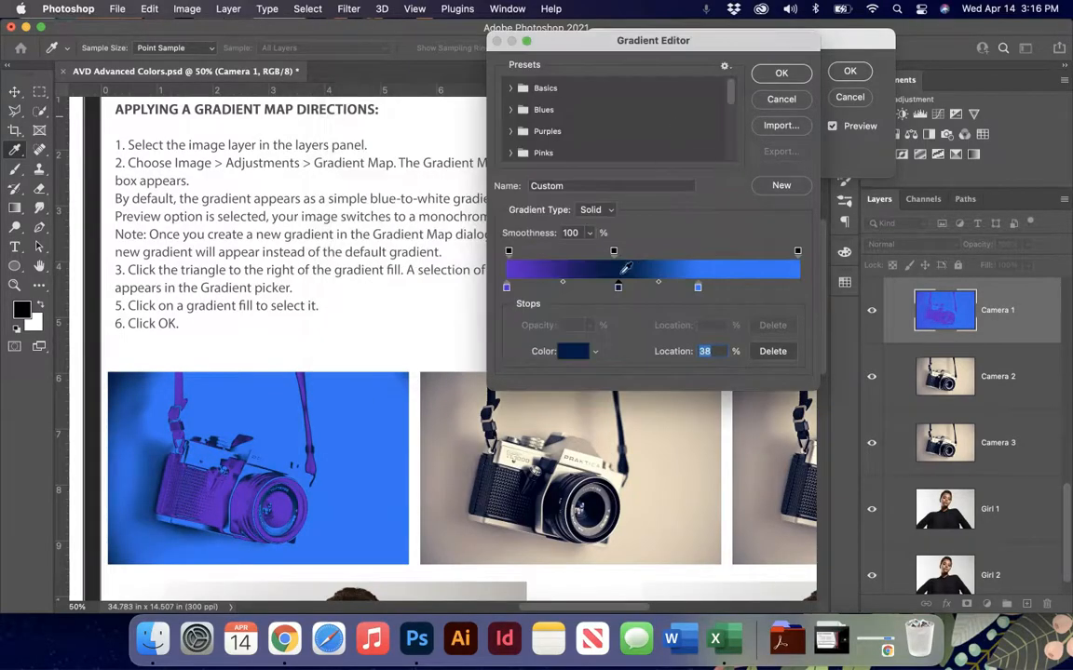
# Rearrange the color stops to run from dark navy at the 1% location through purple to bright blue, and accept the edited gradient
pyautogui.moveTo(617, 289); pyautogui.dragTo(594, 287)
pyautogui.moveTo(506, 288); pyautogui.dragTo(233, 490)
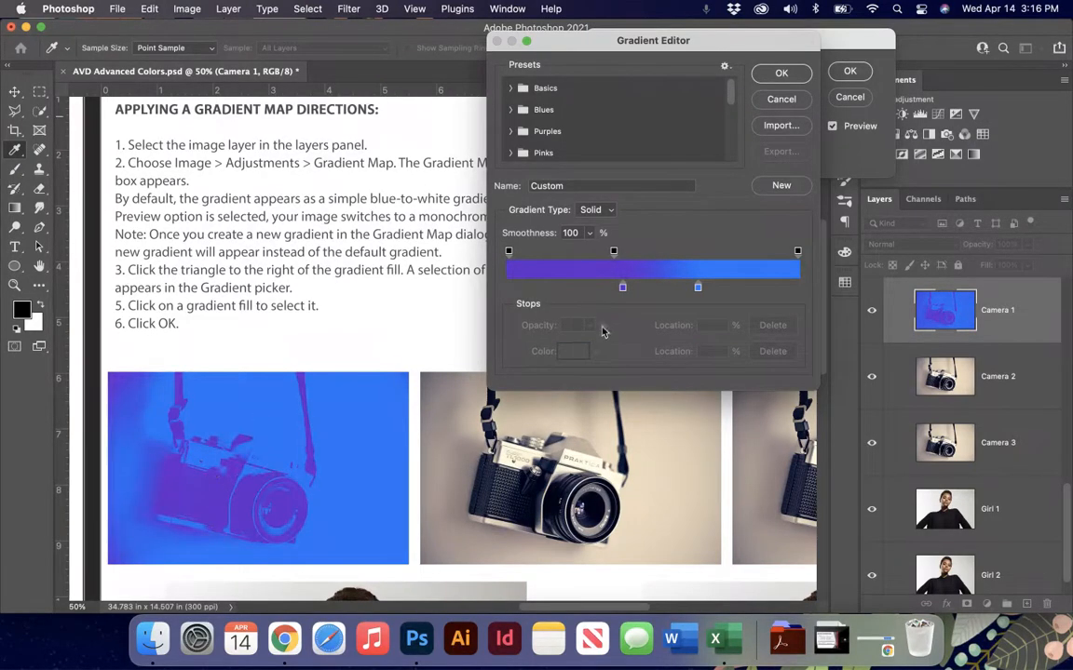
pyautogui.click(511, 289)
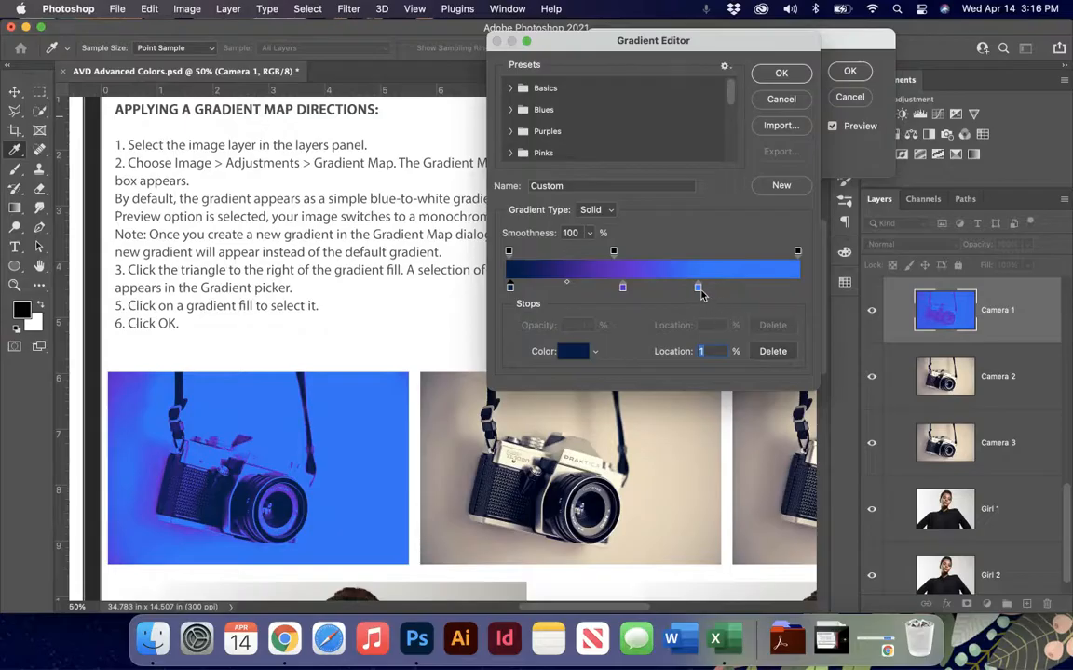
pyautogui.moveTo(697, 287); pyautogui.dragTo(683, 335)
pyautogui.moveTo(649, 289); pyautogui.dragTo(646, 313)
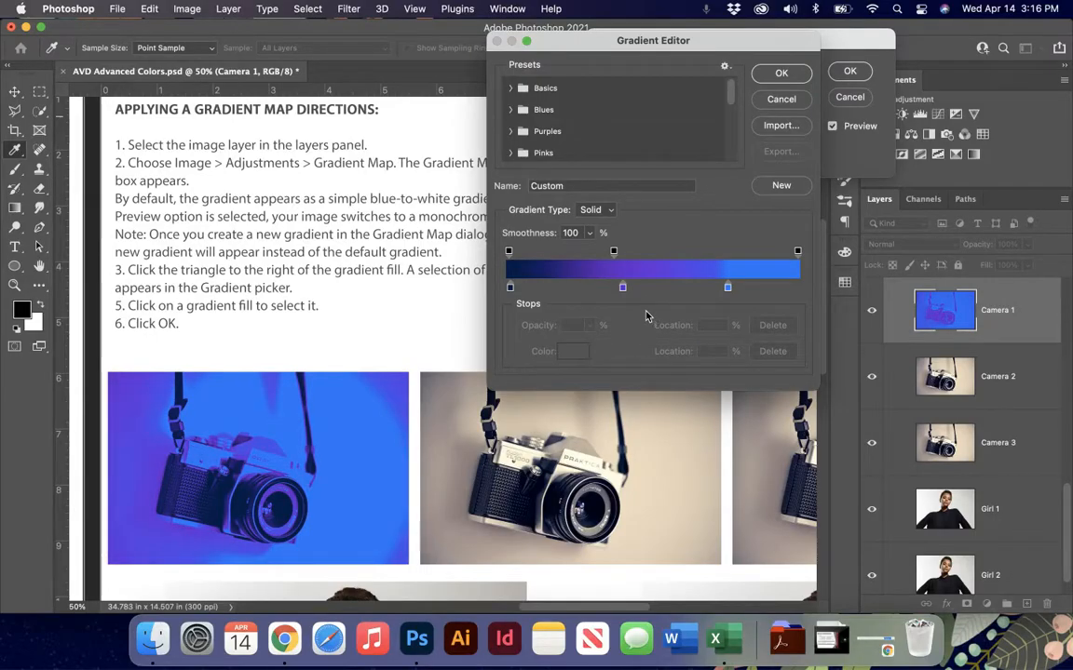
pyautogui.click(781, 72)
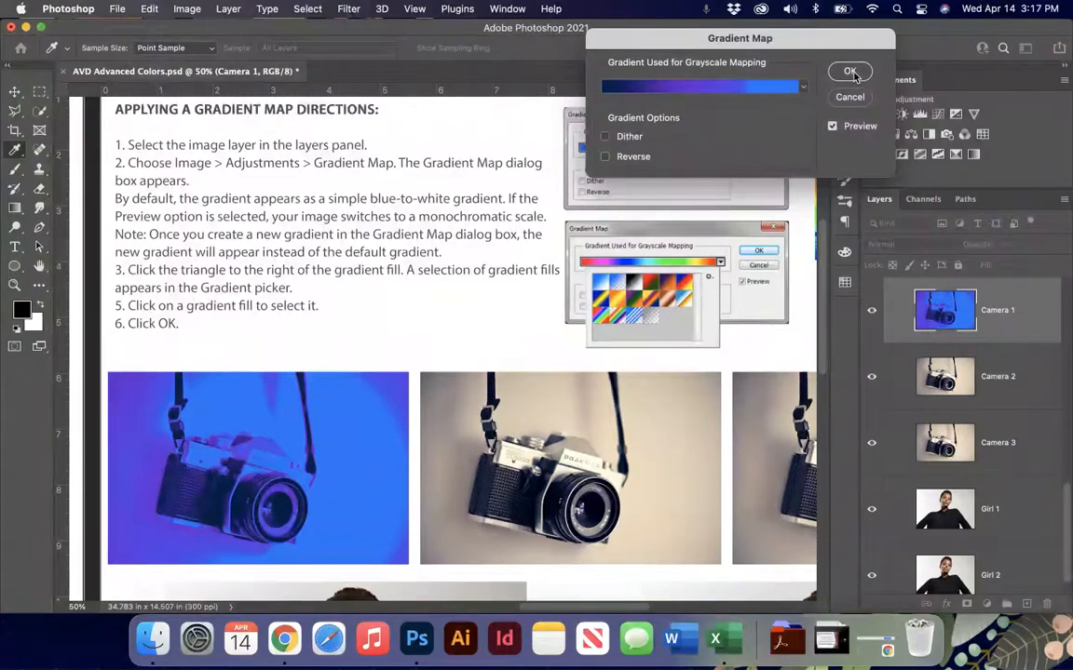
# Compare Camera 1 with the gradient reversed and unreversed, and with the gradient map preview off and on
pyautogui.click(604, 158)
pyautogui.click(606, 155)
pyautogui.click(832, 127)
pyautogui.click(831, 127)
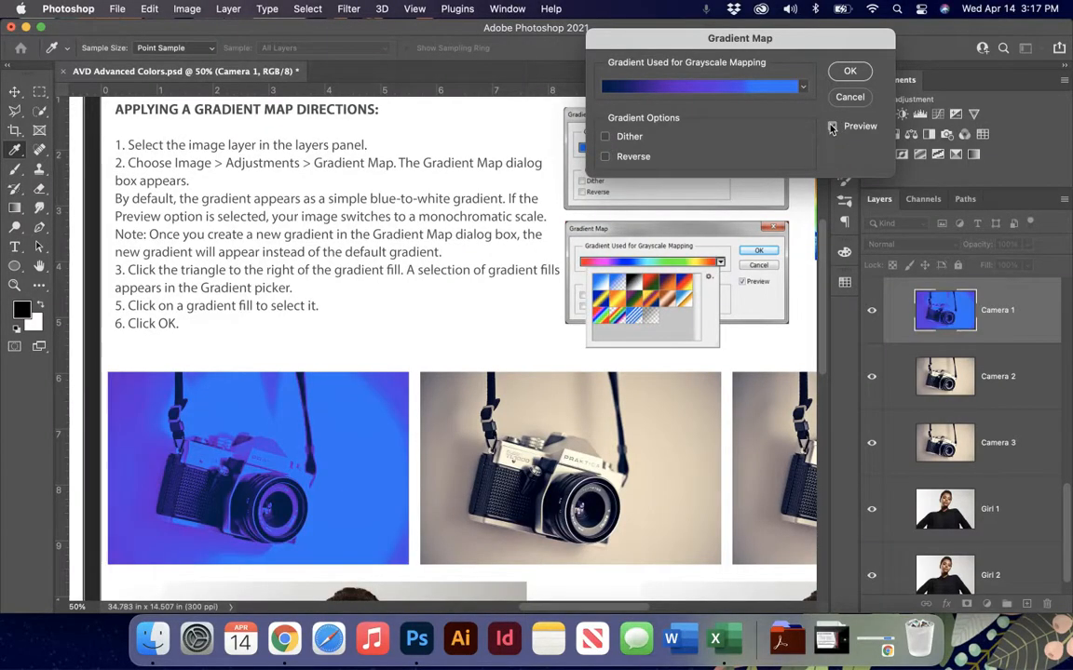
pyautogui.click(832, 127)
pyautogui.click(831, 127)
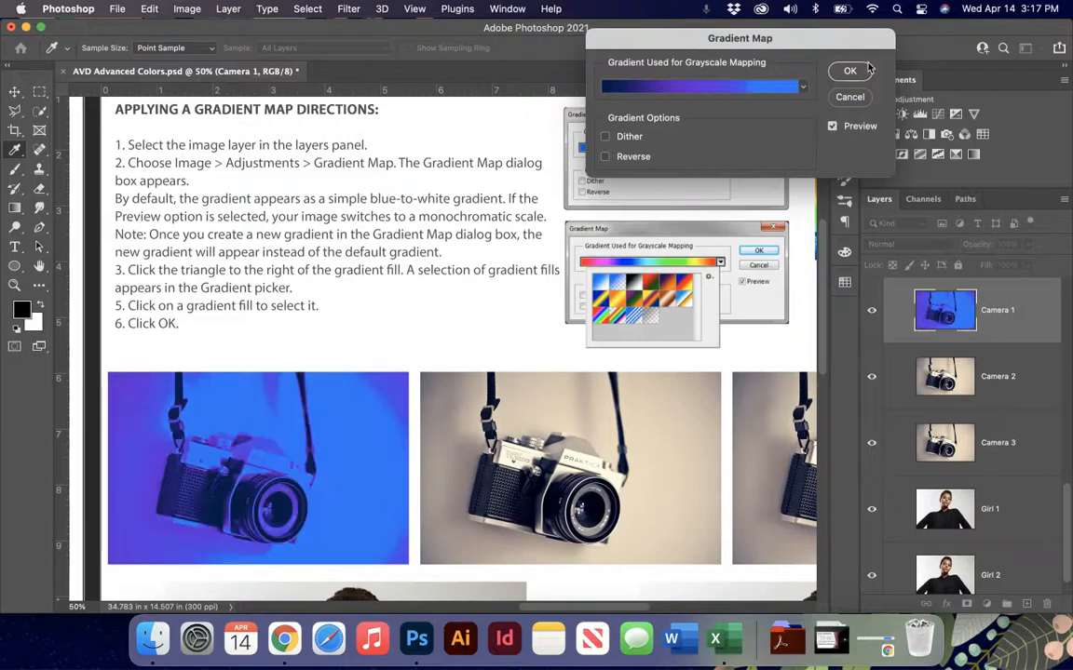